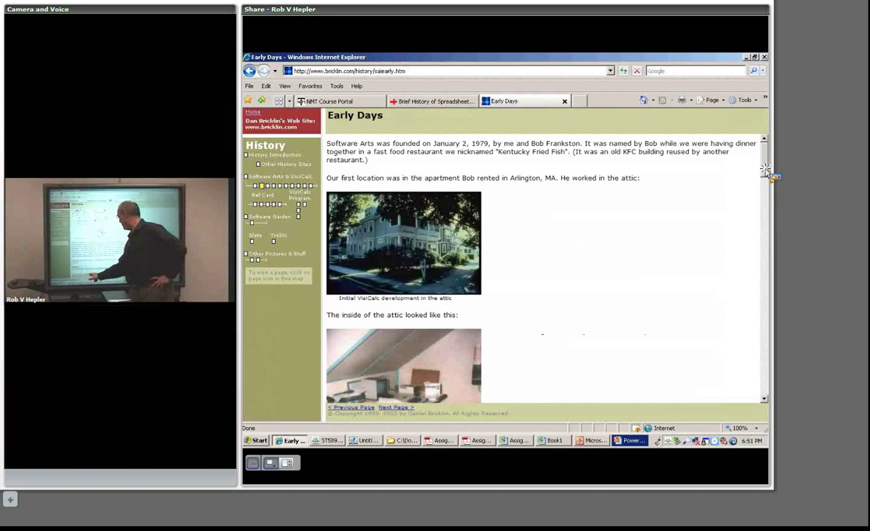
- Read through the Early Days page from the attic photos to the DEC LA-120 terminal passage
{"action": "left_click_drag", "start_coordinate": [766, 172], "coordinate": [766, 188]}
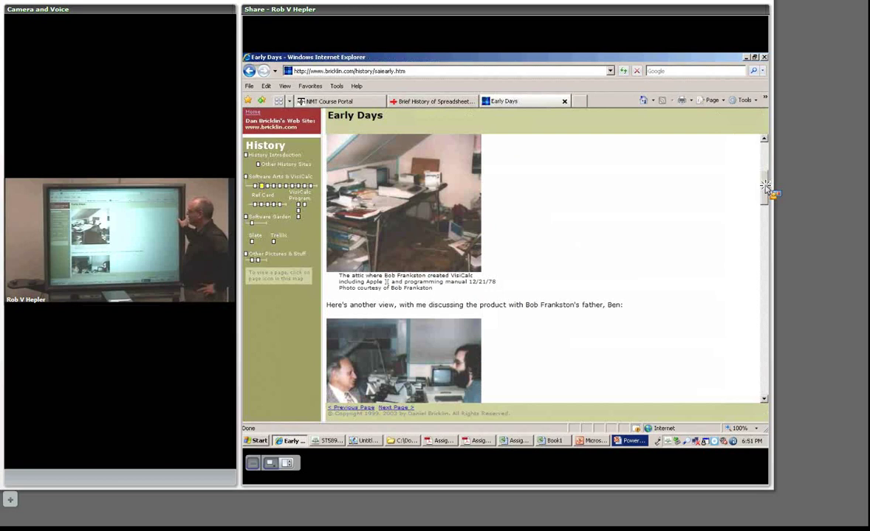
{"action": "left_click_drag", "start_coordinate": [766, 187], "coordinate": [765, 209]}
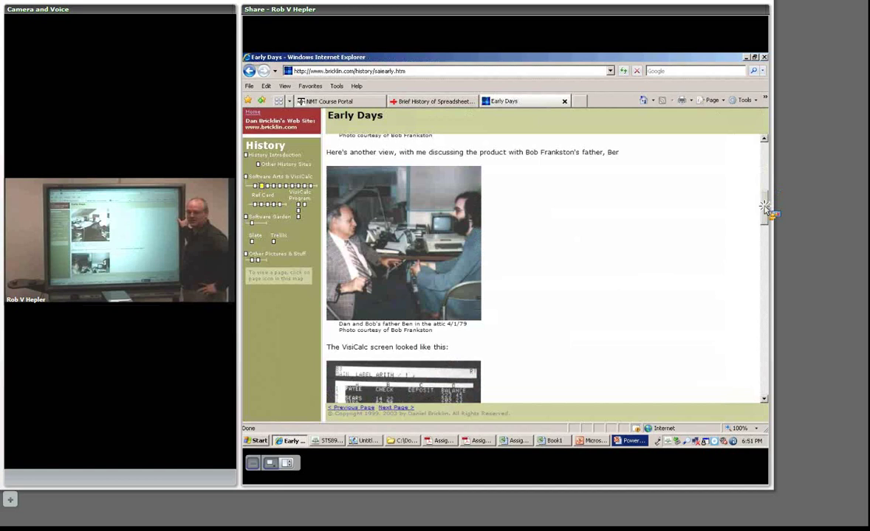
{"action": "left_click_drag", "start_coordinate": [766, 209], "coordinate": [769, 235]}
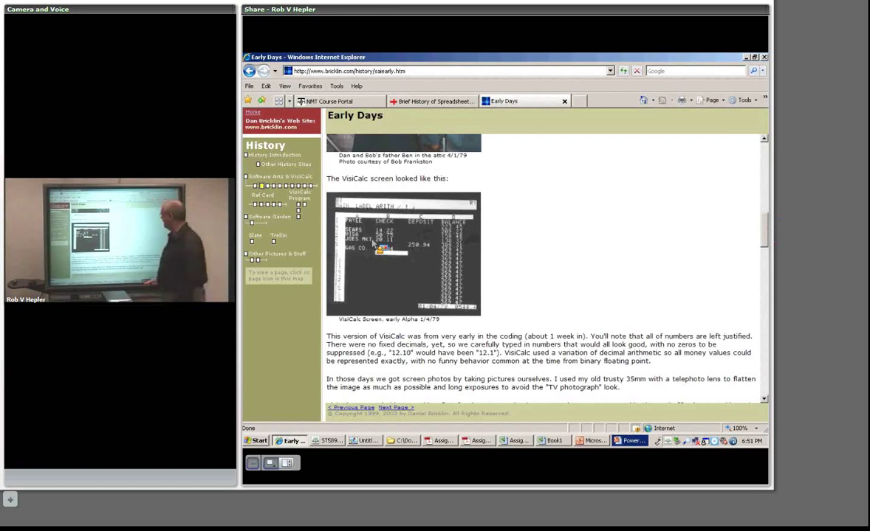
{"action": "left_click", "coordinate": [765, 260]}
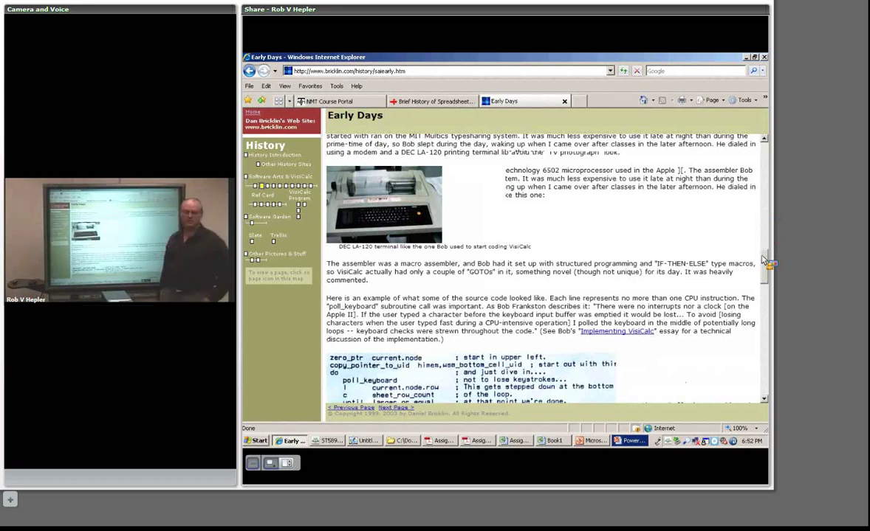
{"action": "scroll", "coordinate": [765, 260], "scroll_direction": "up", "scroll_amount": 1}
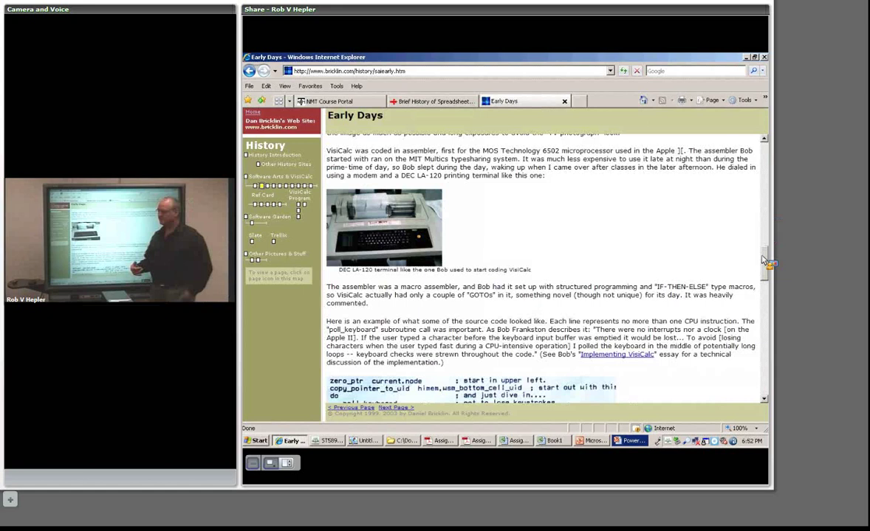
- Tick the comment lines of the VisiCalc source code sample in ink, and clear the ink markings
{"action": "left_click_drag", "start_coordinate": [764, 260], "coordinate": [768, 289]}
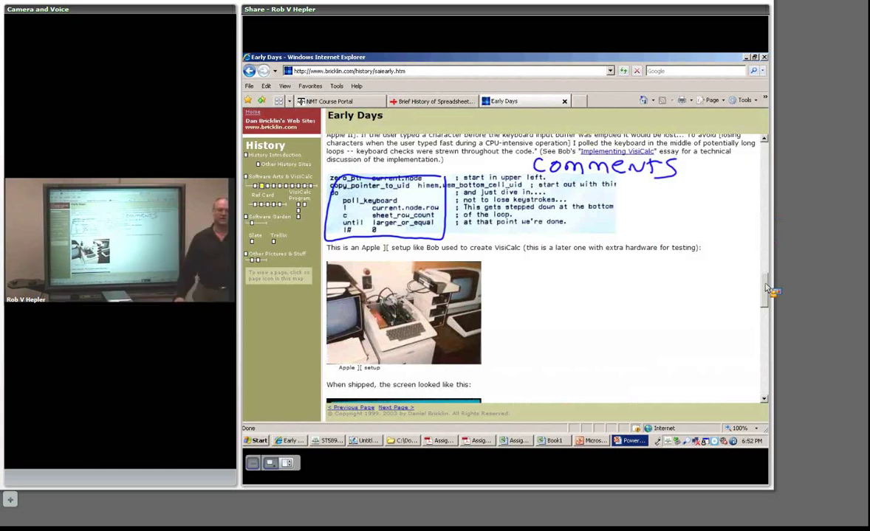
{"action": "left_click_drag", "start_coordinate": [435, 191], "coordinate": [453, 181]}
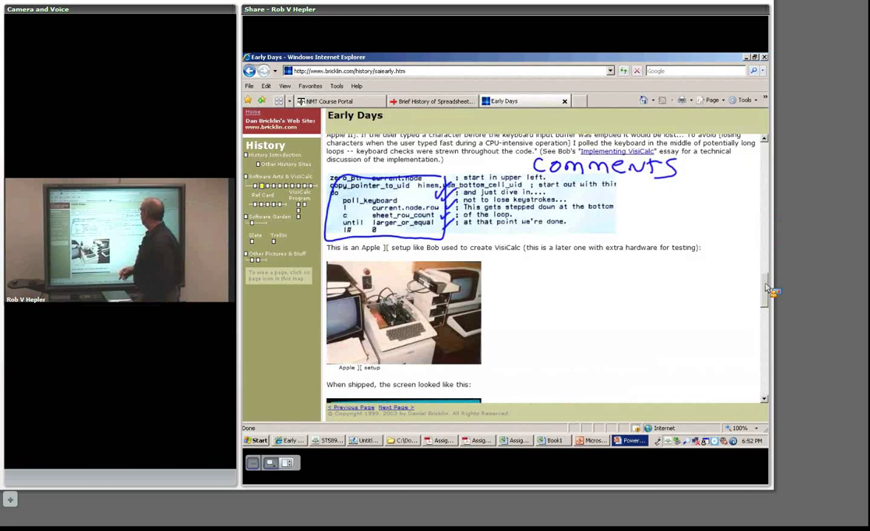
{"action": "left_click", "coordinate": [767, 296]}
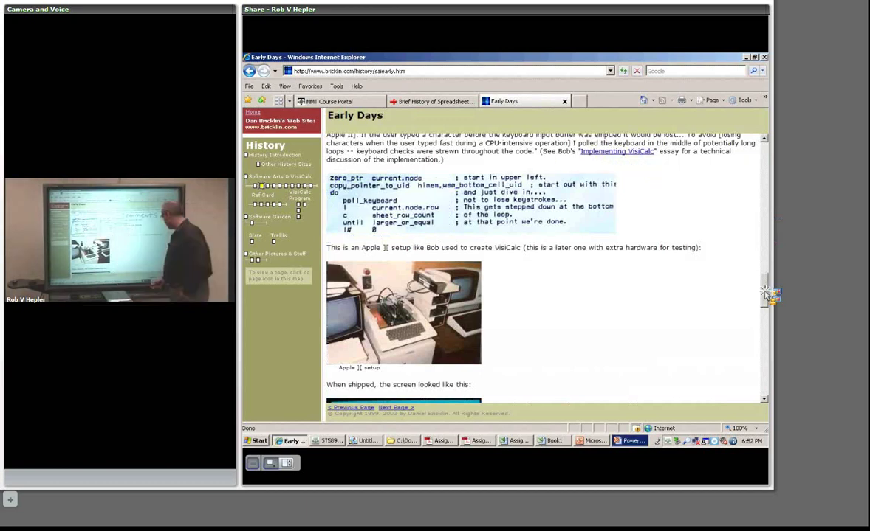
- Examine the rest of the Early Days page, from the Apple ][ setup to the Pepsi-Cola case notes
{"action": "left_click_drag", "start_coordinate": [768, 296], "coordinate": [764, 309]}
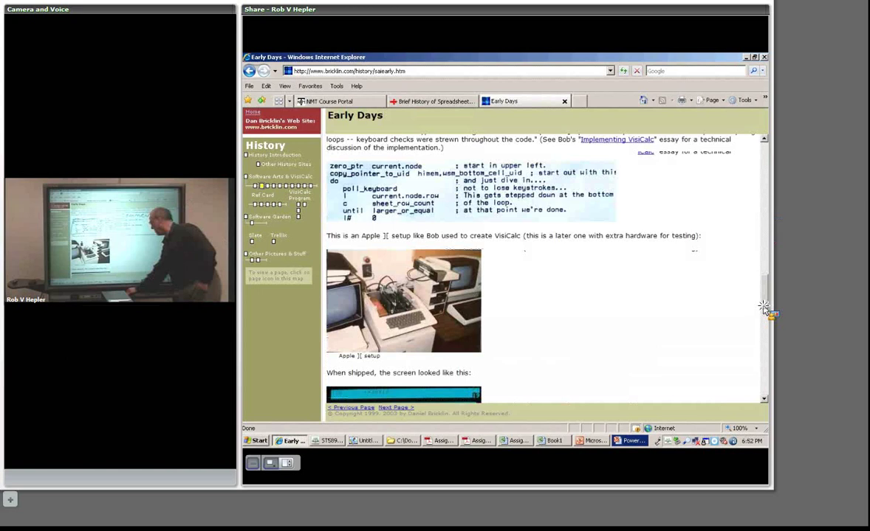
{"action": "left_click_drag", "start_coordinate": [765, 309], "coordinate": [766, 348]}
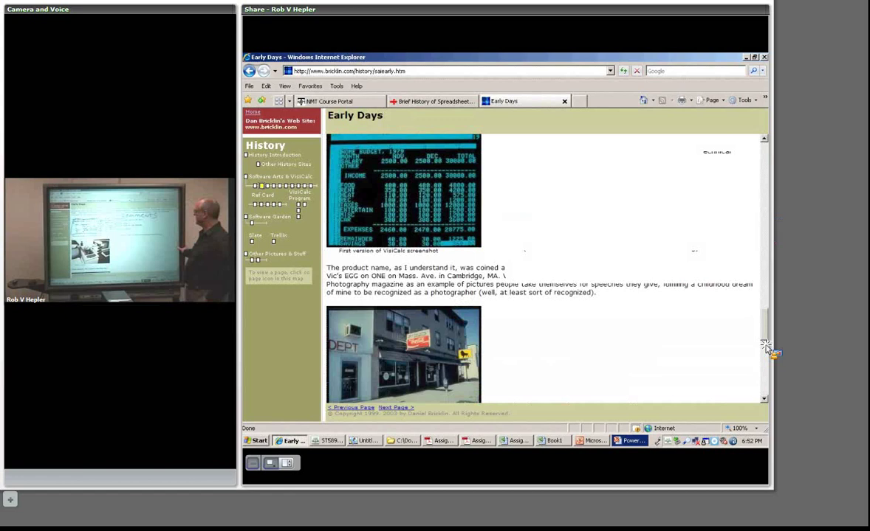
{"action": "left_click_drag", "start_coordinate": [766, 349], "coordinate": [766, 394]}
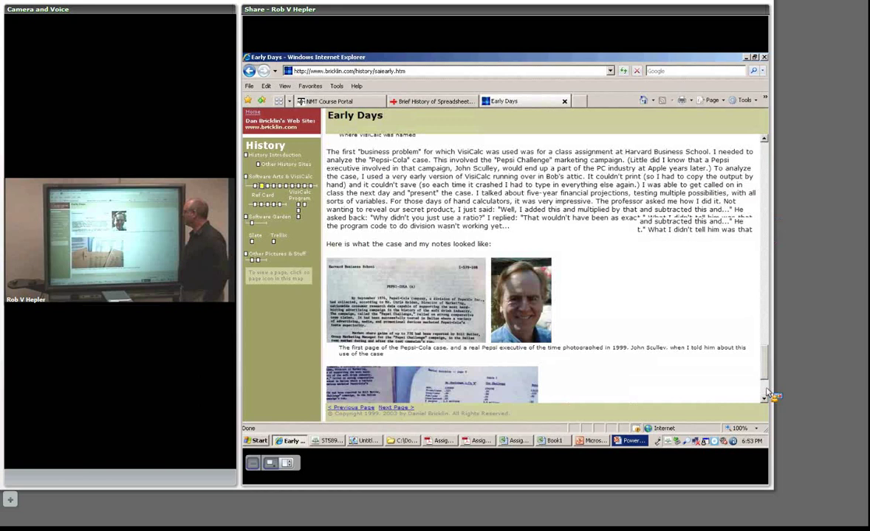
{"action": "scroll", "coordinate": [768, 395], "scroll_direction": "down", "scroll_amount": 3}
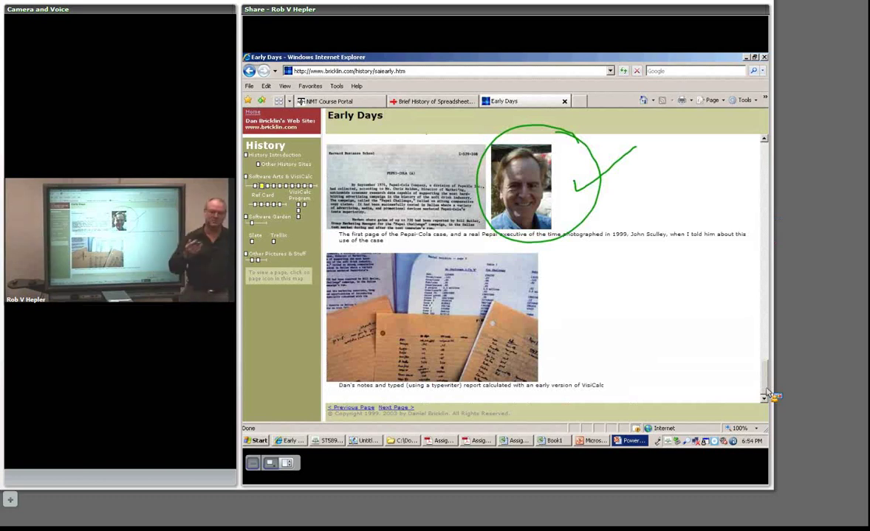
- Dismiss the ink annotations around the executive's photo and go to the next page of the history site
{"action": "left_click", "coordinate": [406, 356]}
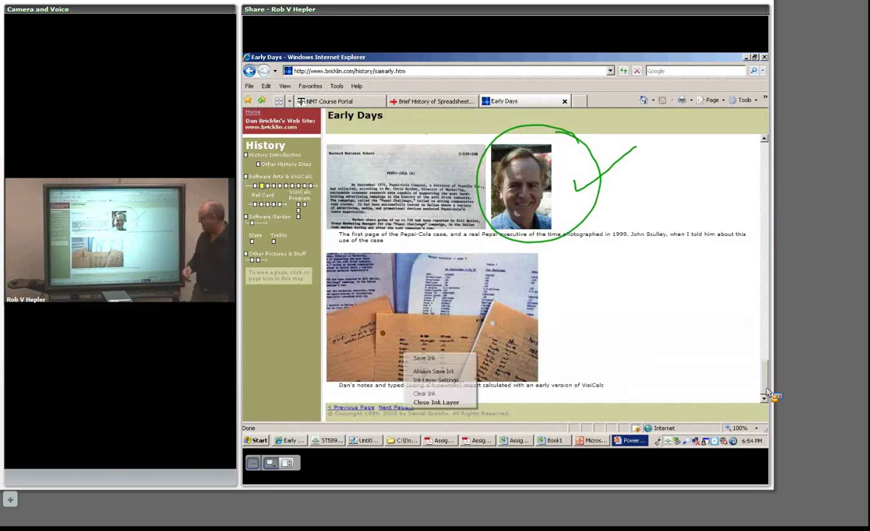
{"action": "left_click", "coordinate": [404, 412]}
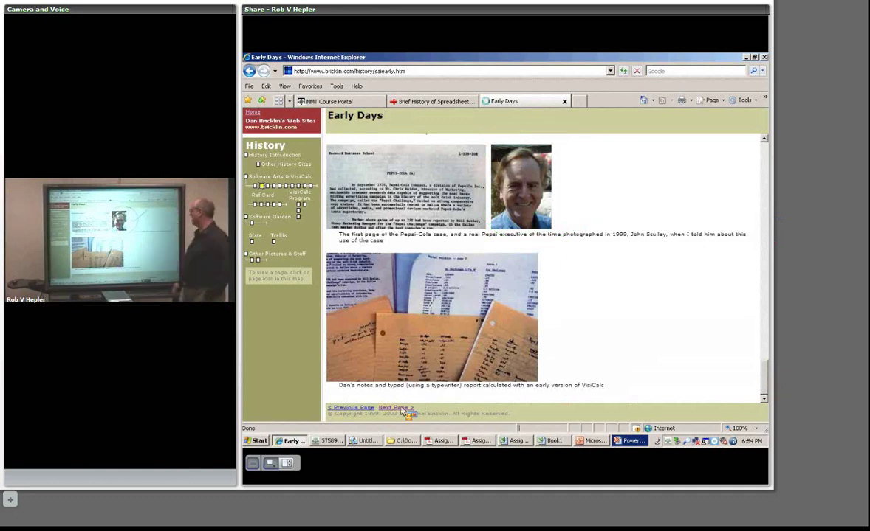
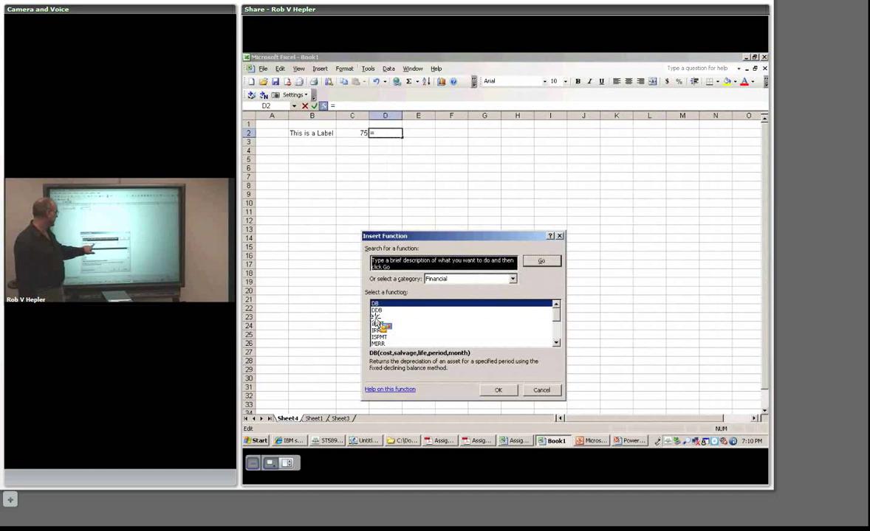
- Select the financial function FV for cell D2, read its help topic in a full-size window, and return to the worksheet
{"action": "left_click", "coordinate": [376, 317]}
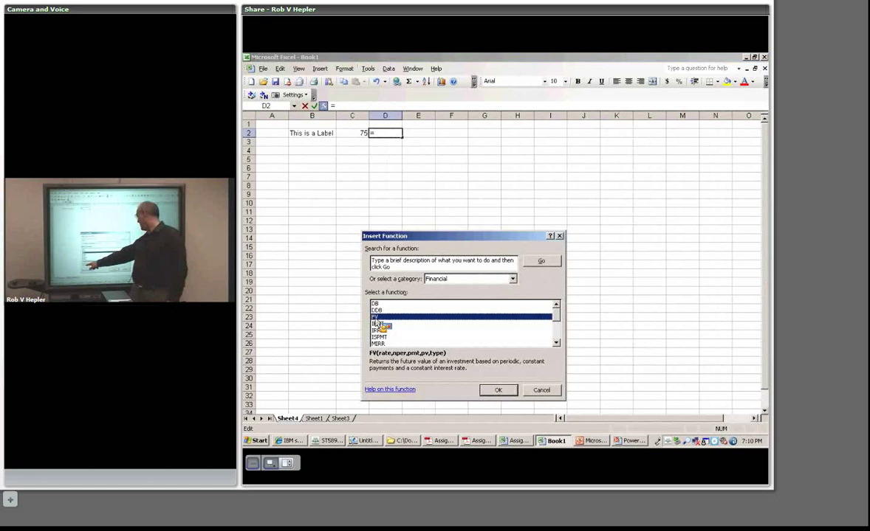
{"action": "left_click", "coordinate": [390, 390]}
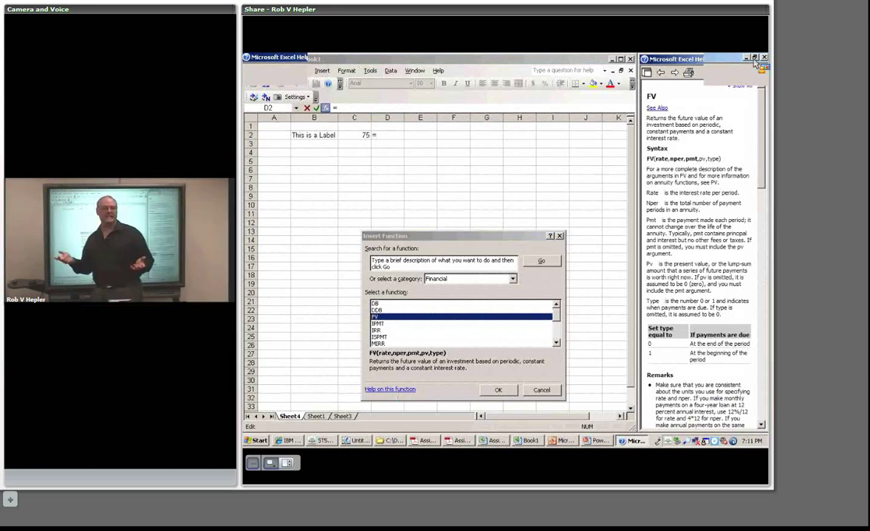
{"action": "left_click", "coordinate": [753, 61]}
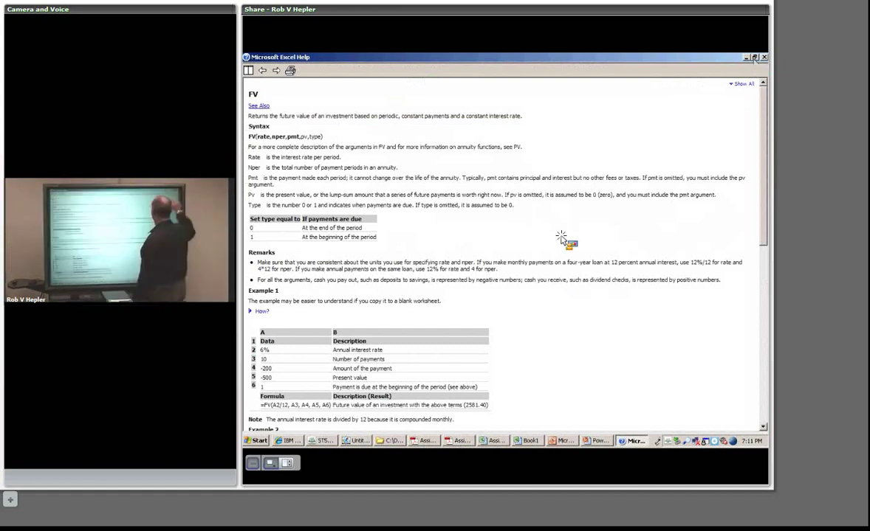
{"action": "key", "text": "alt+Tab"}
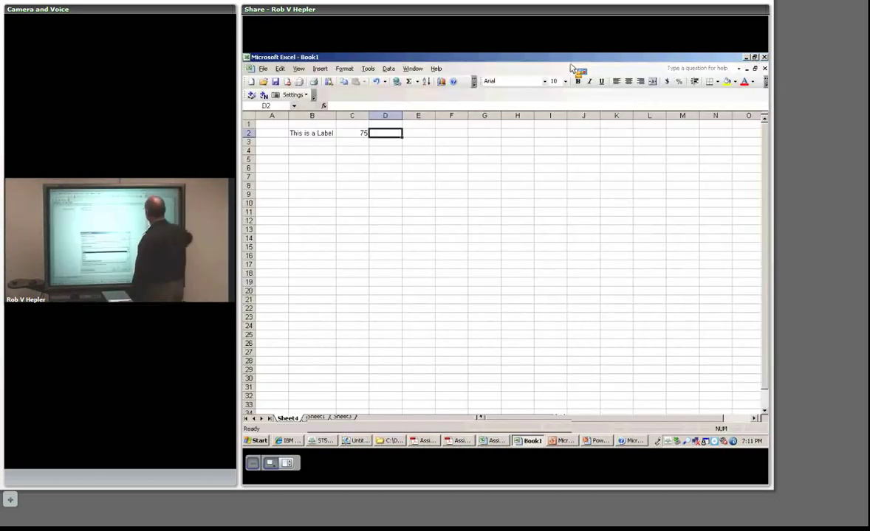
- Start inserting a function in cell D2 and browse the Most Recently Used and Date & Time categories
{"action": "left_click", "coordinate": [324, 106]}
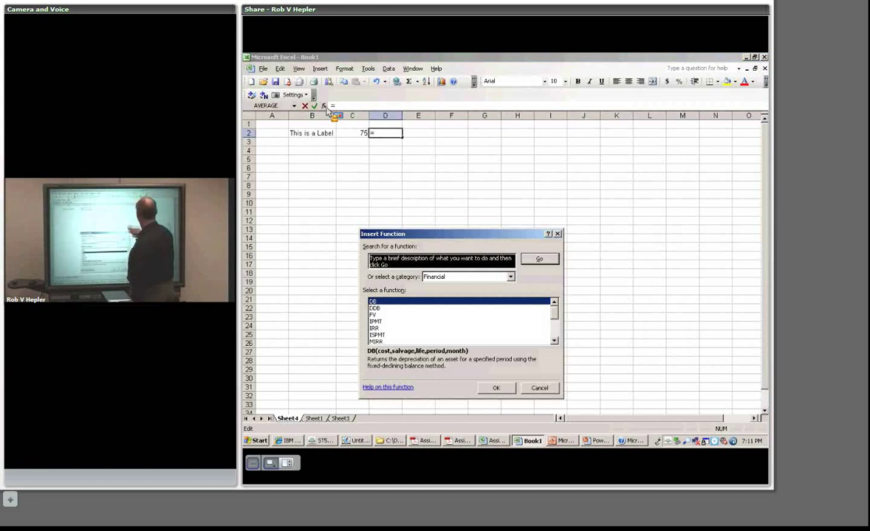
{"action": "left_click", "coordinate": [510, 277]}
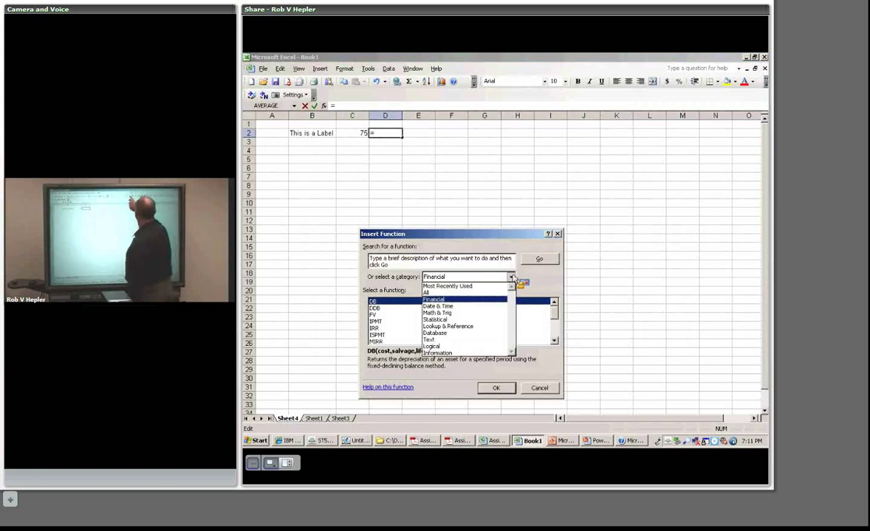
{"action": "left_click", "coordinate": [461, 286]}
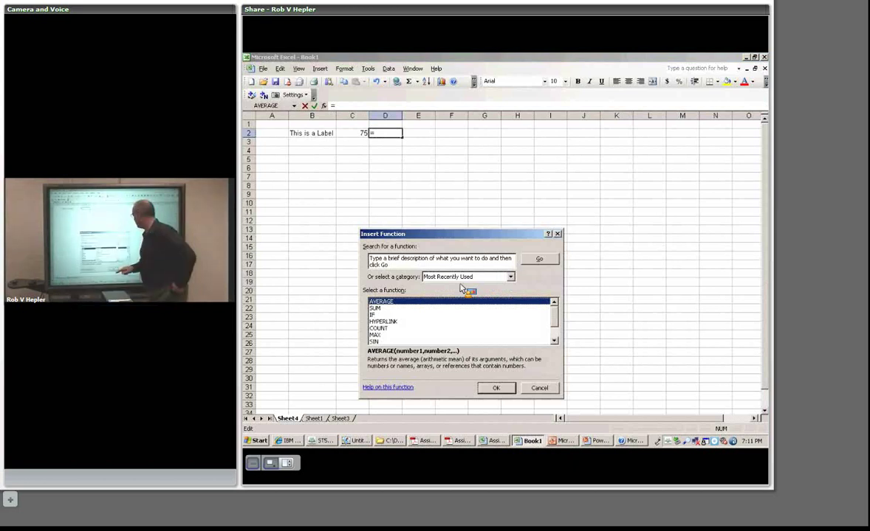
{"action": "left_click", "coordinate": [447, 310]}
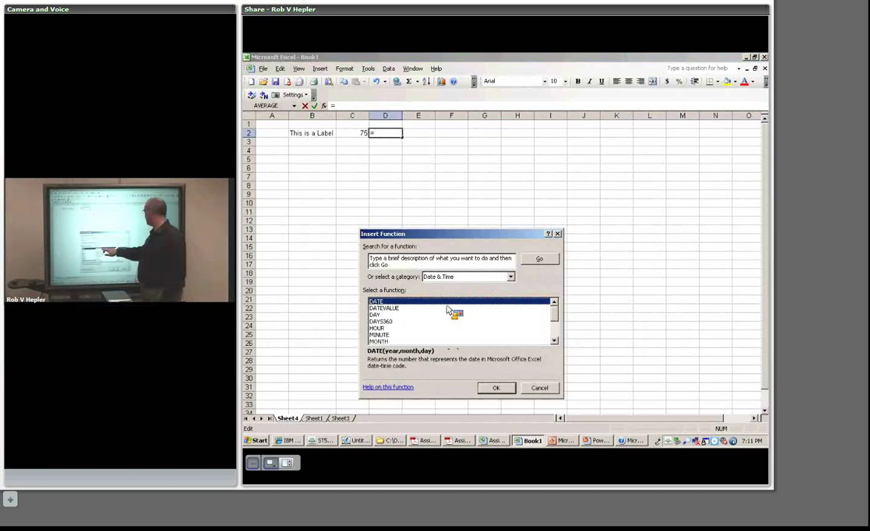
{"action": "left_click", "coordinate": [552, 329]}
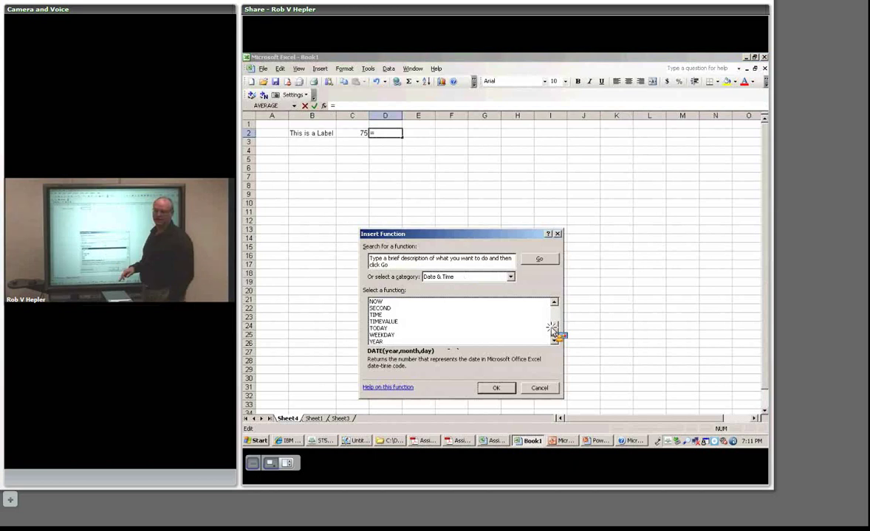
{"action": "left_click", "coordinate": [552, 310]}
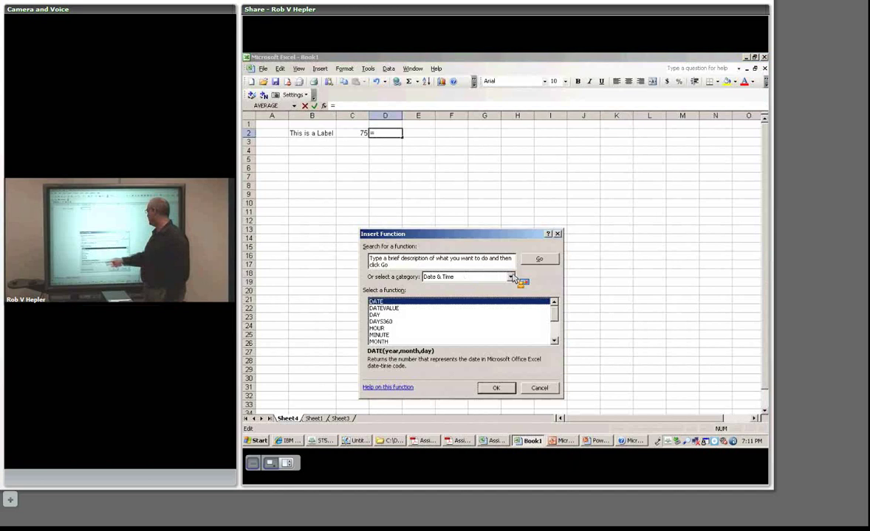
- Browse the Math & Trig functions, and look up AVERAGE in the Statistical category
{"action": "scroll", "coordinate": [512, 278], "scroll_direction": "down", "scroll_amount": 1}
{"action": "left_click", "coordinate": [555, 342]}
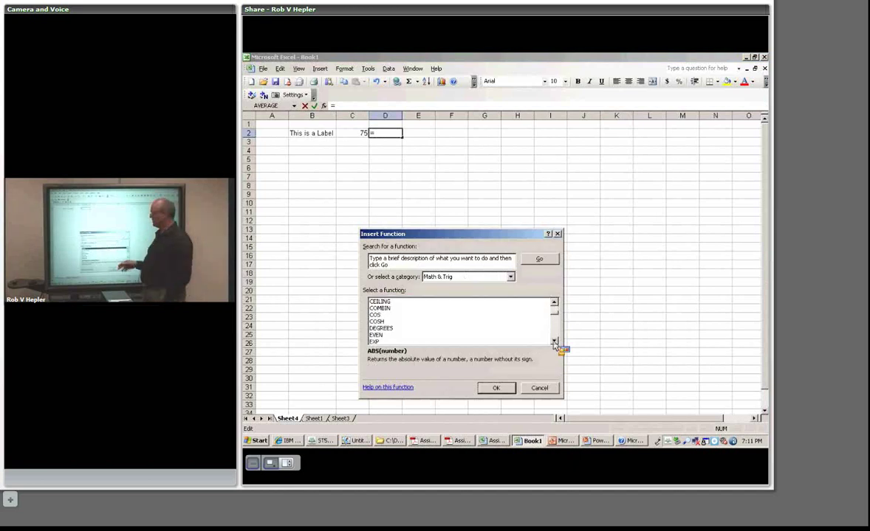
{"action": "left_click", "coordinate": [554, 341]}
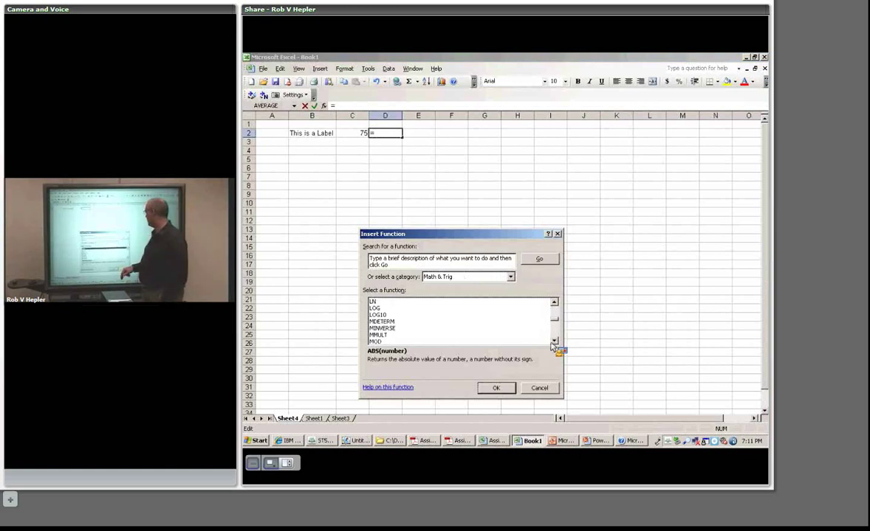
{"action": "left_click", "coordinate": [510, 276]}
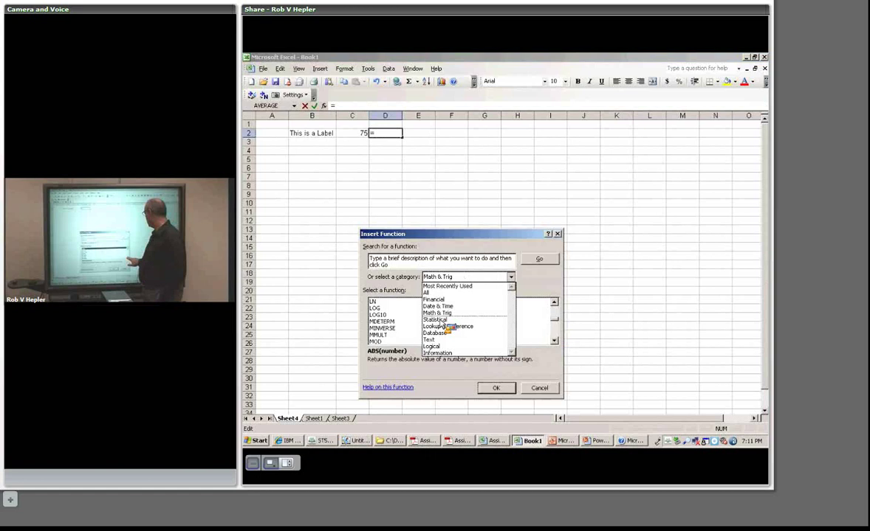
{"action": "left_click", "coordinate": [438, 319]}
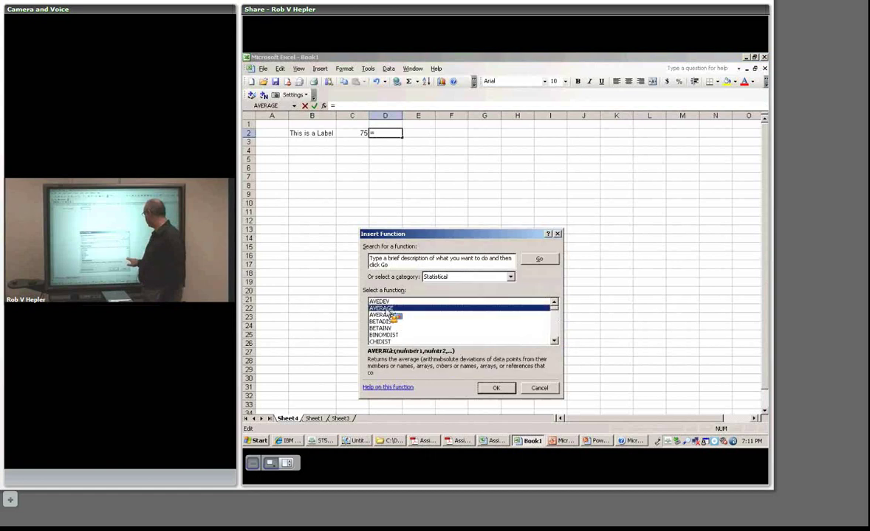
- Review the Lookup & Reference, Text and Logical function categories, and leave the function browser without inserting anything
{"action": "left_click", "coordinate": [510, 276]}
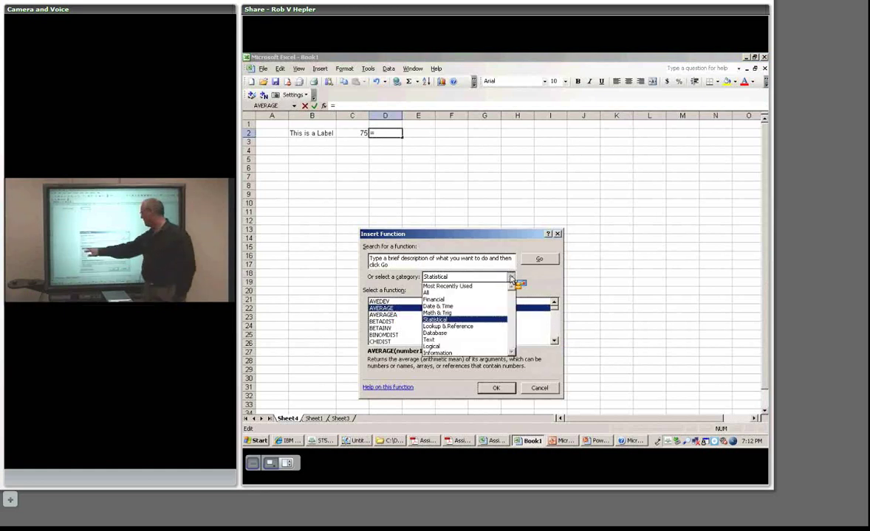
{"action": "key", "text": "Down"}
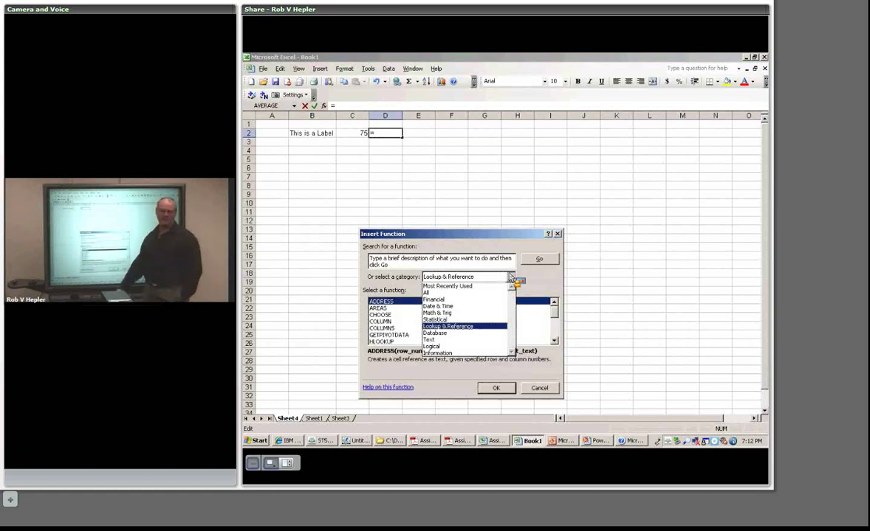
{"action": "left_click", "coordinate": [439, 339]}
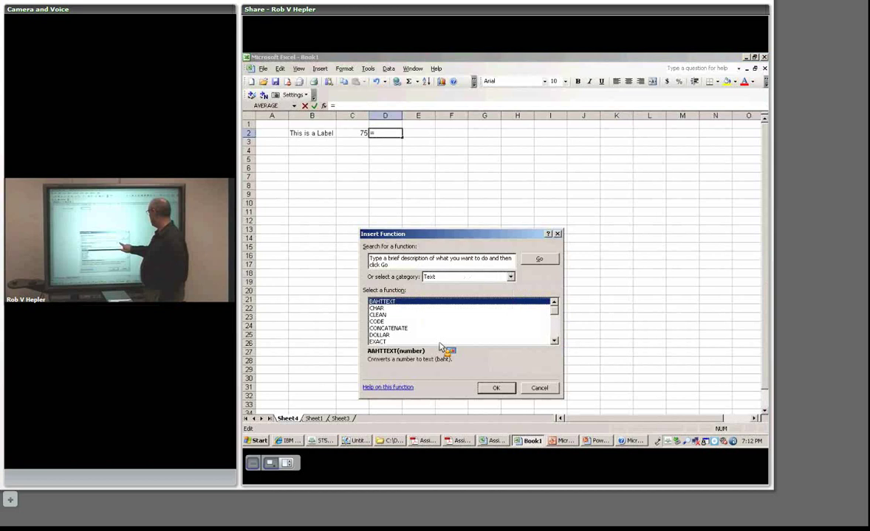
{"action": "key", "text": "Down"}
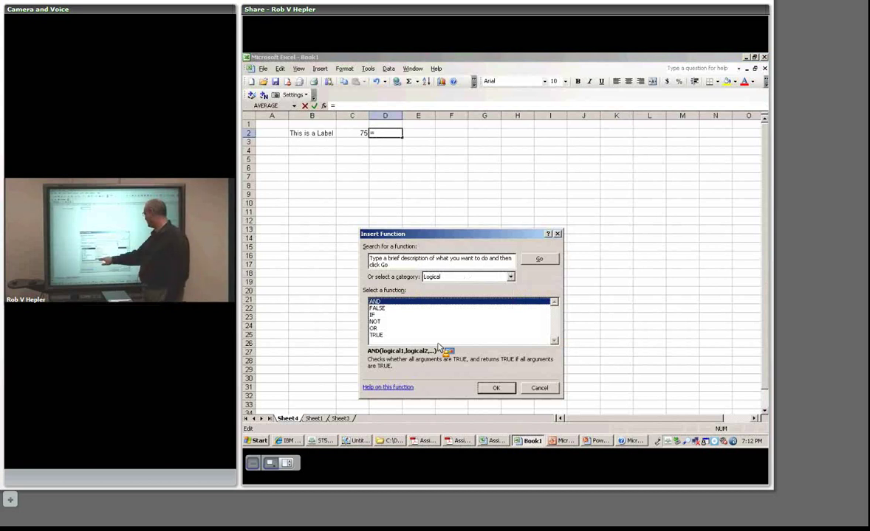
{"action": "left_click", "coordinate": [539, 391]}
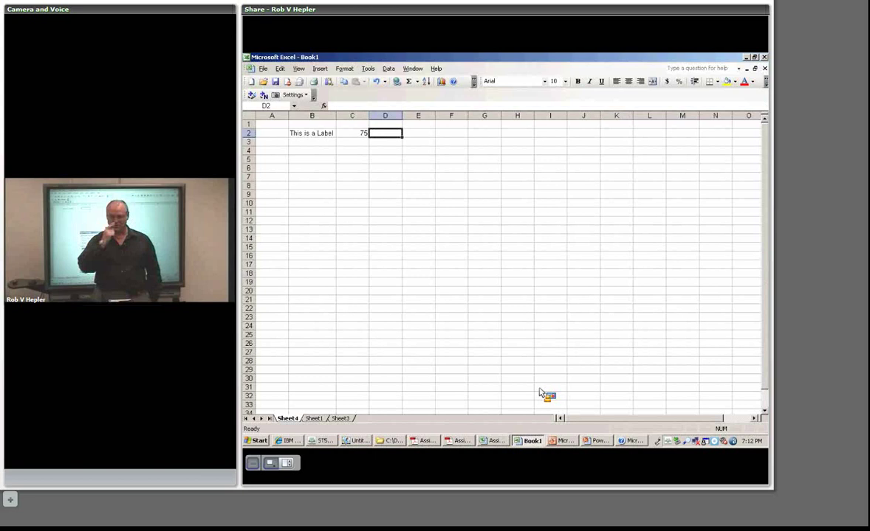
- Review the file types offered when saving the workbook as a web page, and leave without saving
{"action": "left_click", "coordinate": [262, 67]}
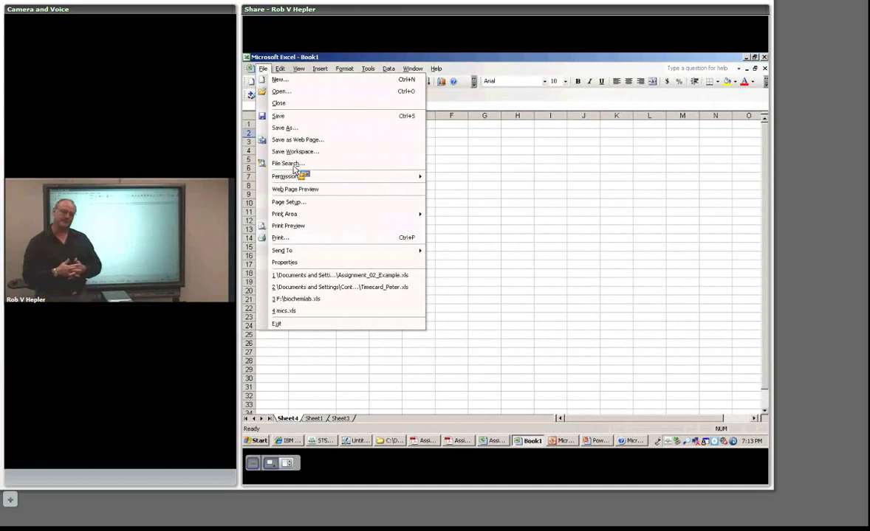
{"action": "left_click", "coordinate": [298, 140]}
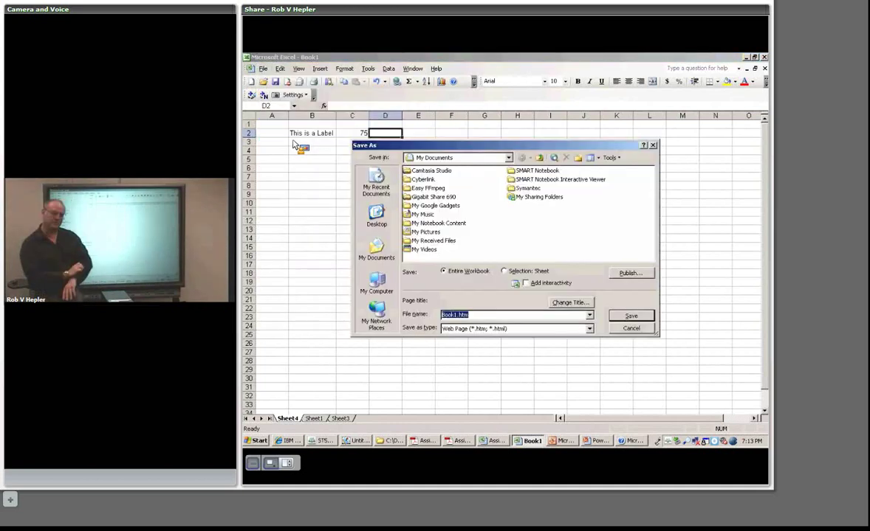
{"action": "left_click", "coordinate": [590, 329]}
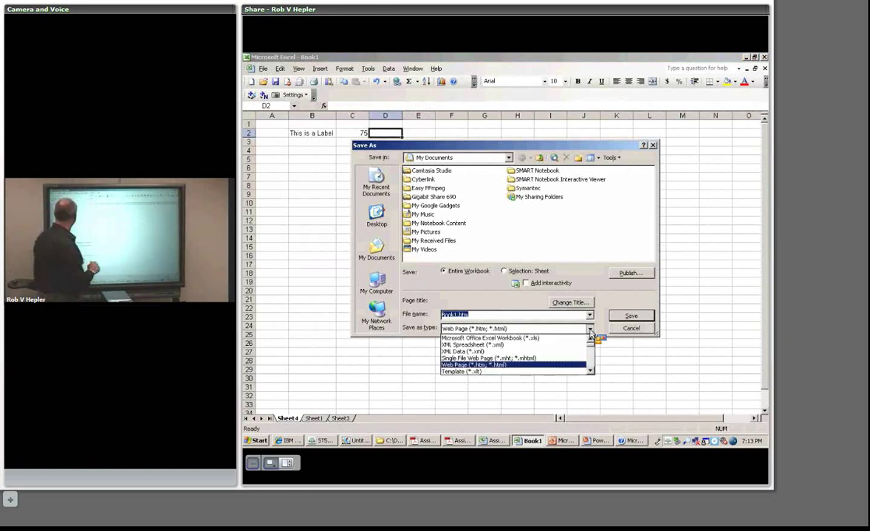
{"action": "left_click", "coordinate": [590, 371]}
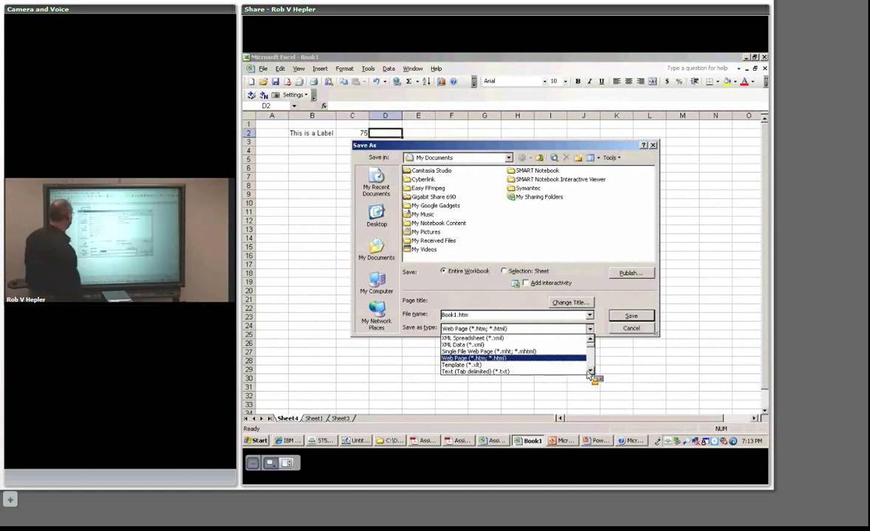
{"action": "left_click", "coordinate": [633, 329]}
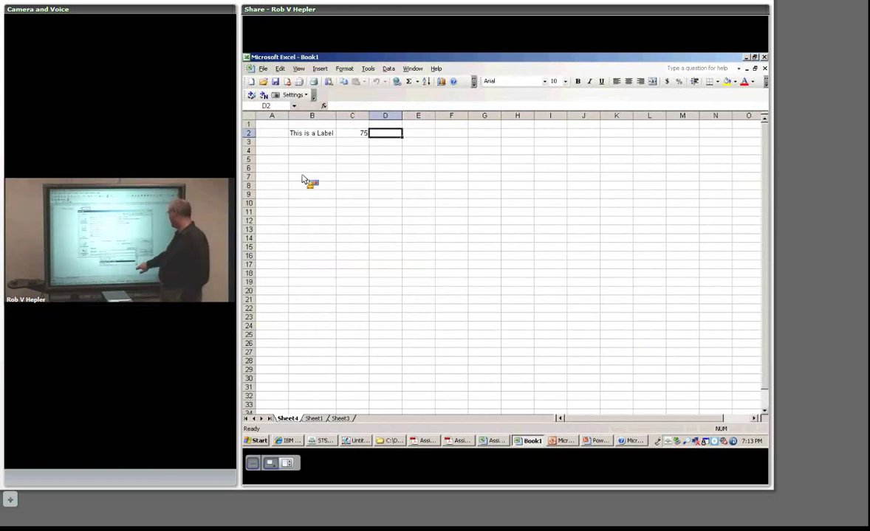
{"action": "key", "text": "alt+f"}
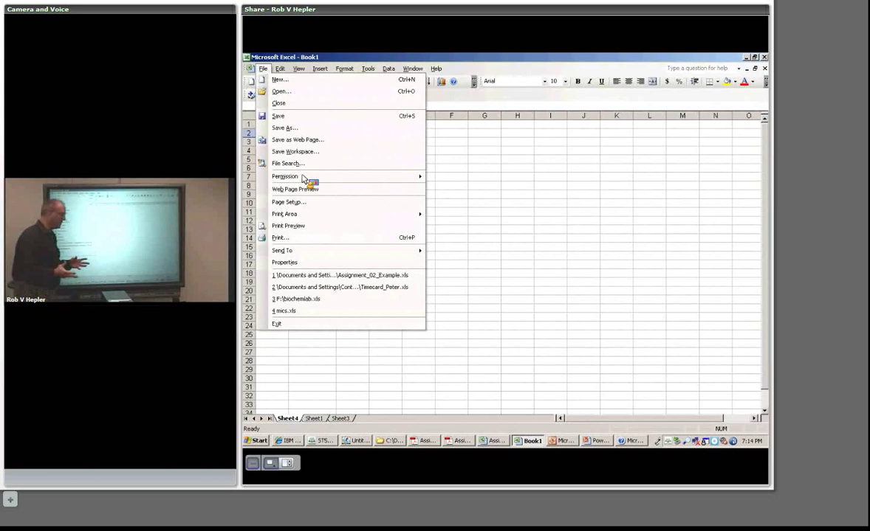
{"action": "mouse_move", "coordinate": [292, 216]}
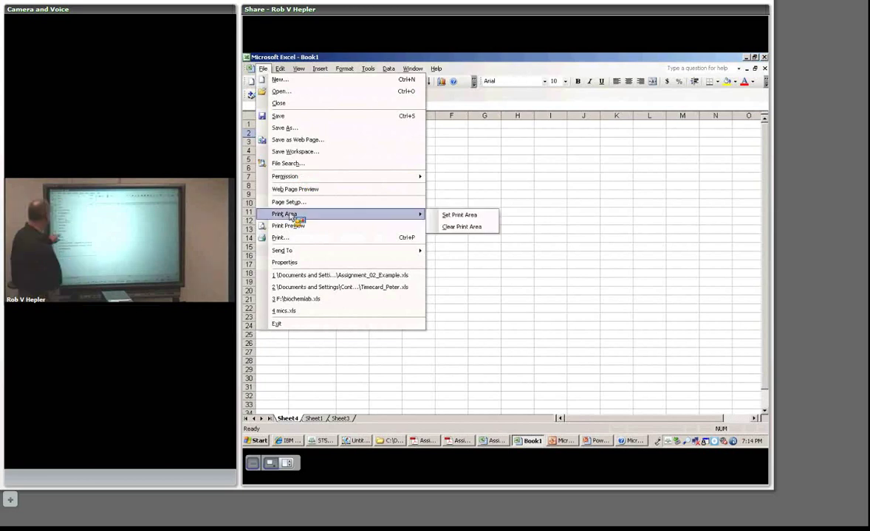
{"action": "left_click", "coordinate": [458, 215]}
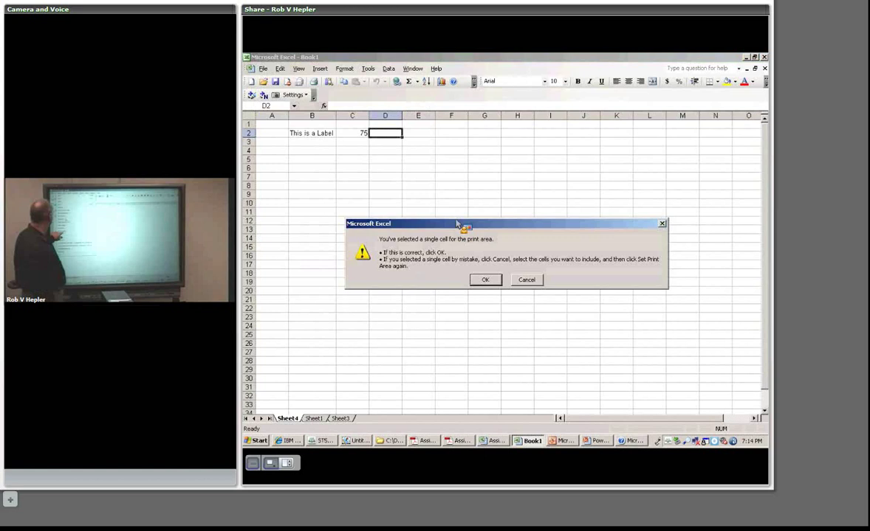
{"action": "left_click", "coordinate": [525, 280]}
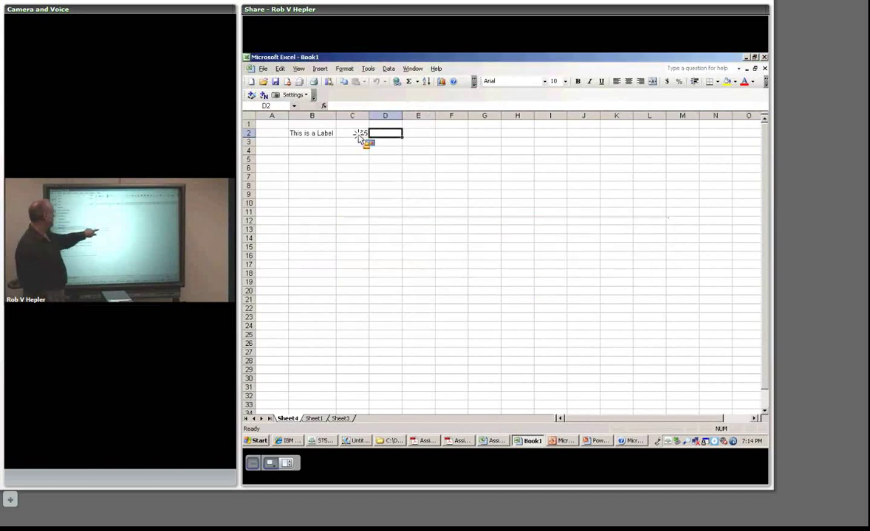
- Set the print area of the worksheet to the range A2:E17
{"action": "left_click_drag", "start_coordinate": [271, 133], "coordinate": [431, 266]}
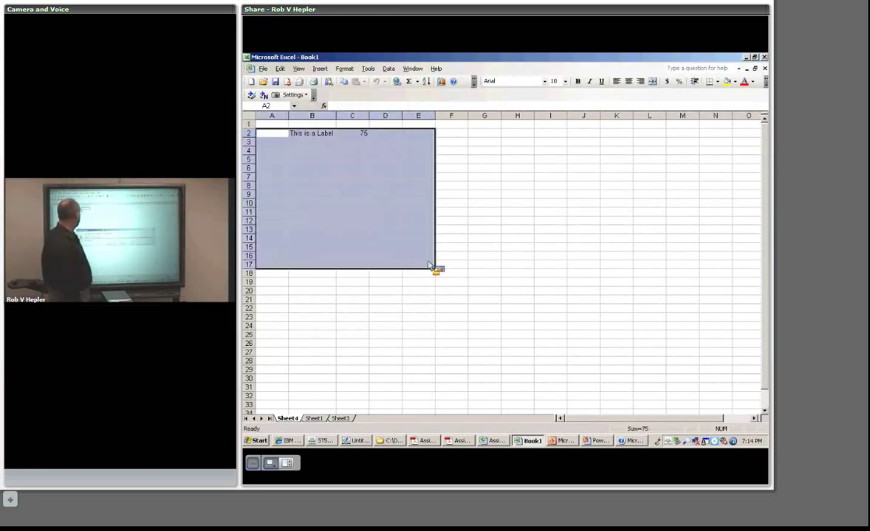
{"action": "left_click", "coordinate": [263, 69]}
{"action": "left_click", "coordinate": [290, 169]}
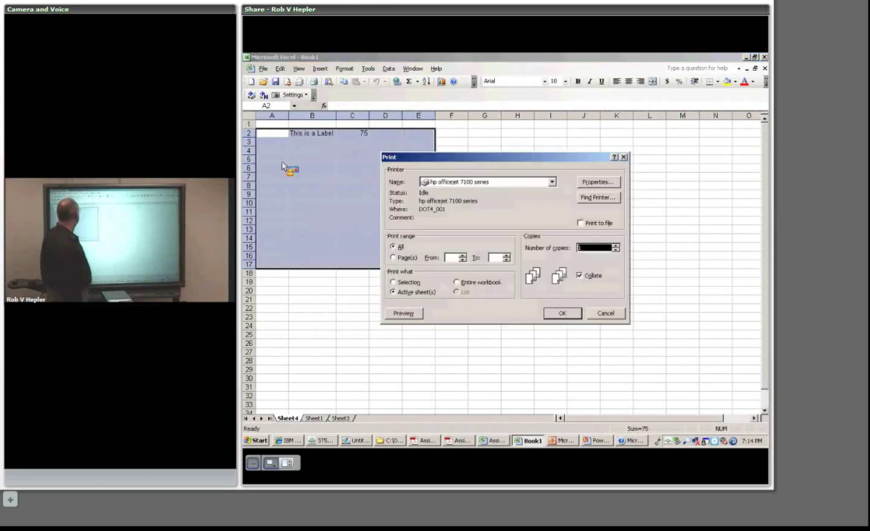
{"action": "left_click", "coordinate": [598, 316]}
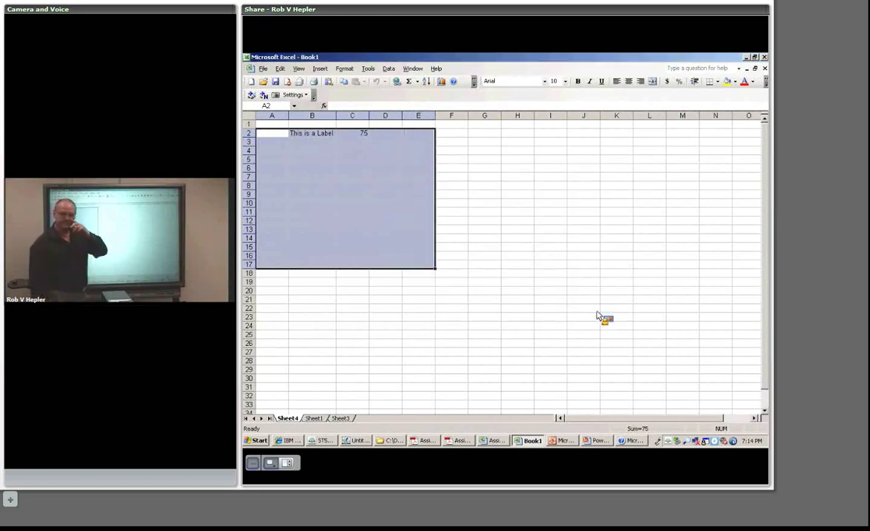
{"action": "left_click", "coordinate": [263, 69]}
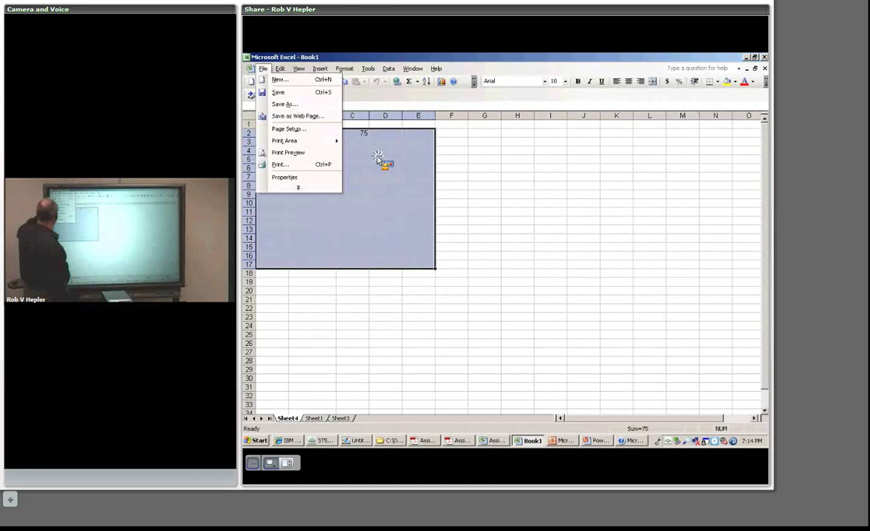
{"action": "left_click", "coordinate": [297, 187]}
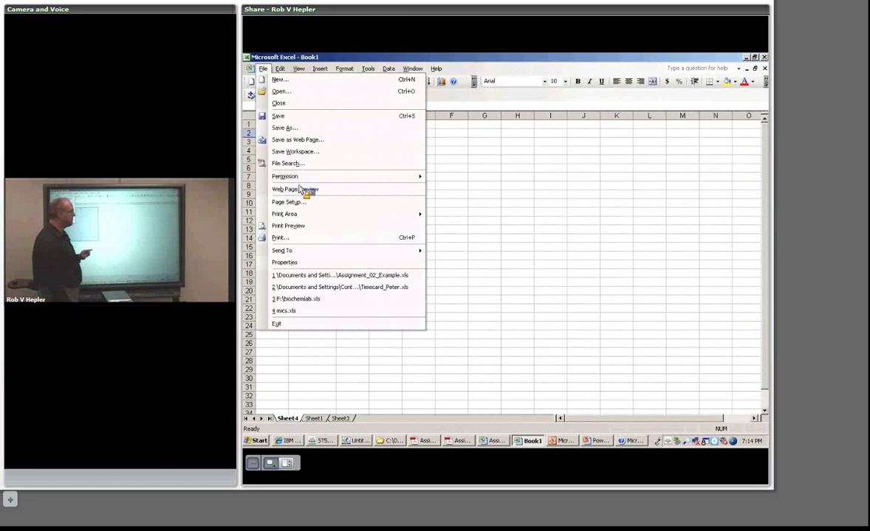
- Examine the summary fields in the workbook's properties, and leave them without changes
{"action": "left_click", "coordinate": [288, 263]}
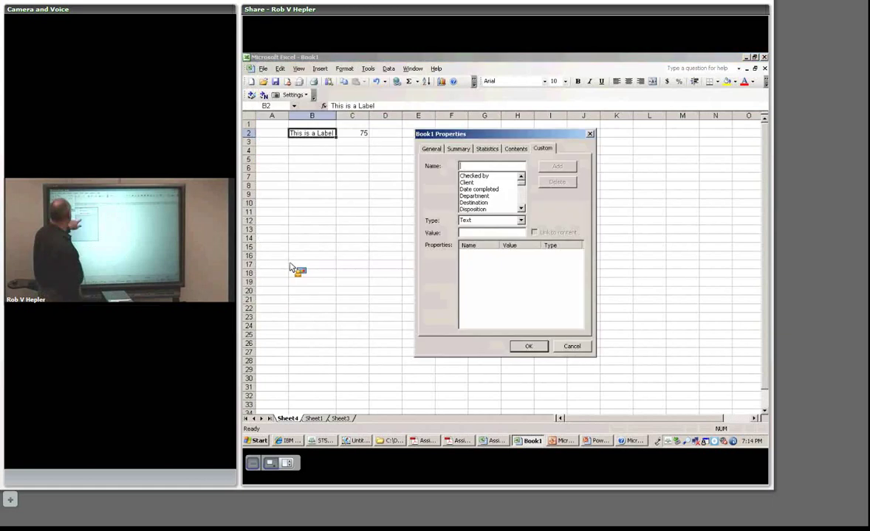
{"action": "left_click", "coordinate": [457, 148]}
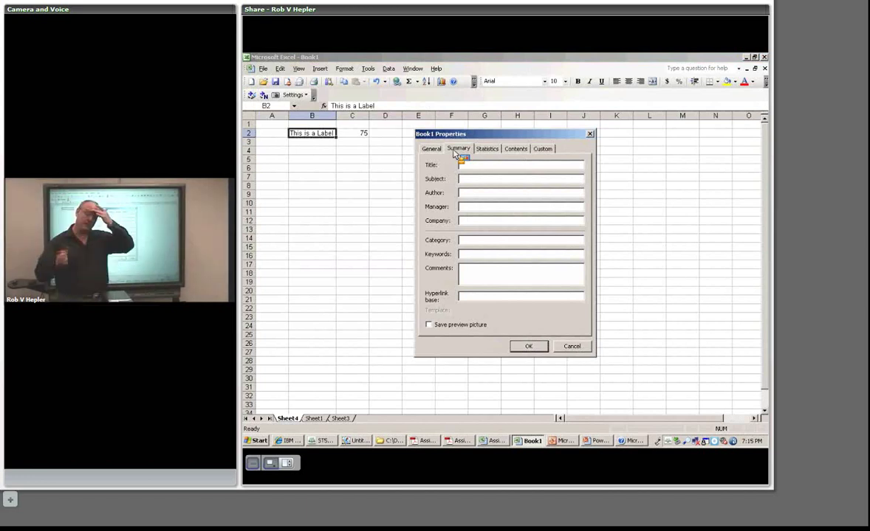
{"action": "left_click", "coordinate": [573, 347]}
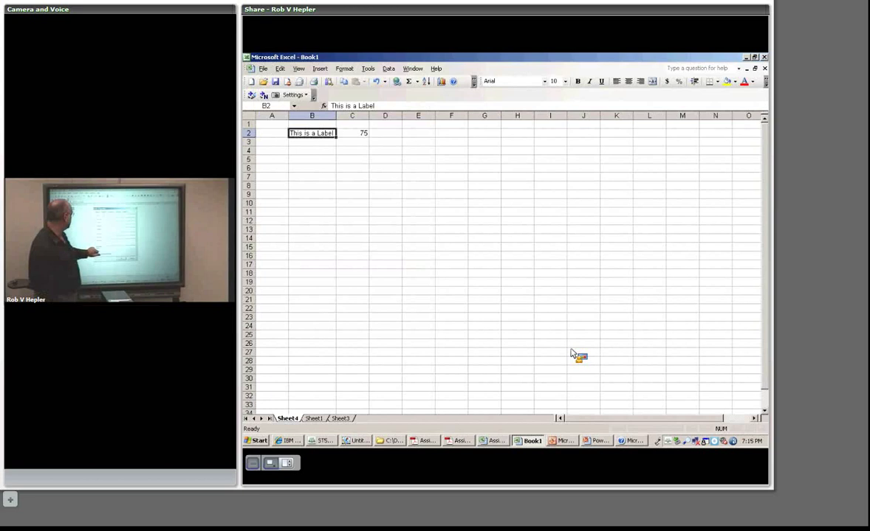
{"action": "left_click", "coordinate": [282, 70]}
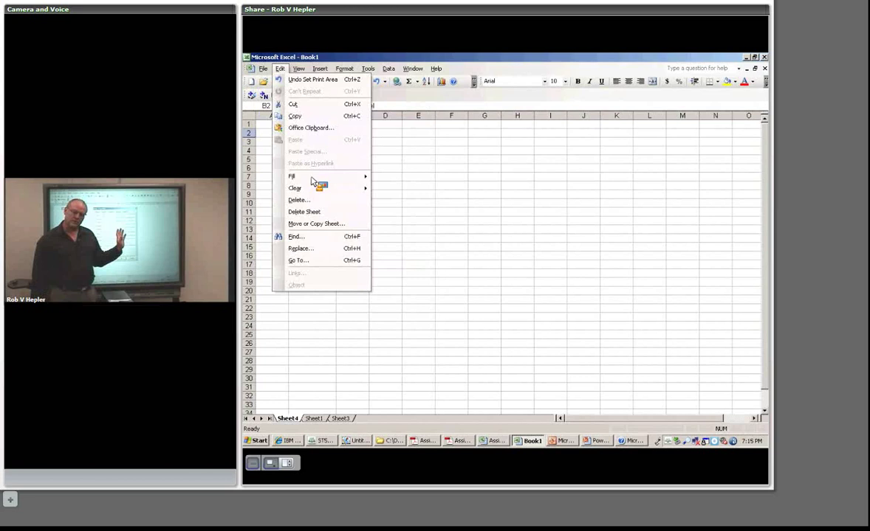
{"action": "mouse_move", "coordinate": [301, 70]}
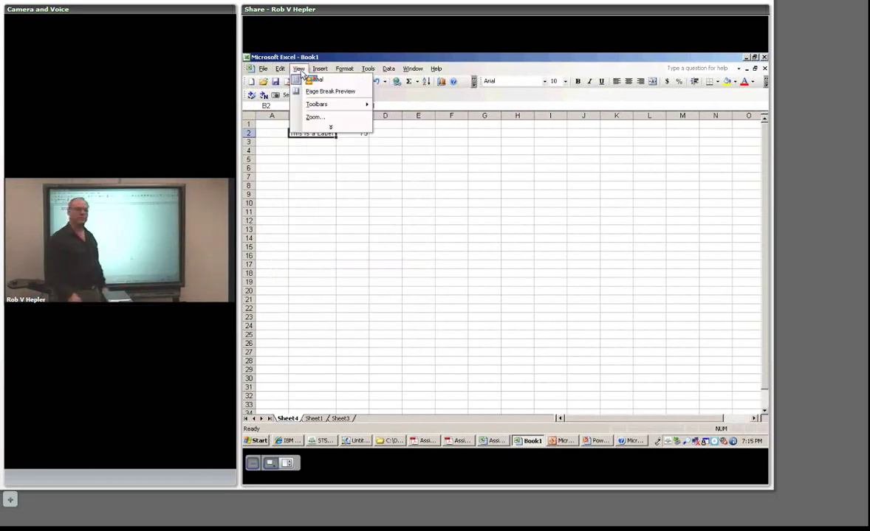
{"action": "left_click", "coordinate": [331, 128]}
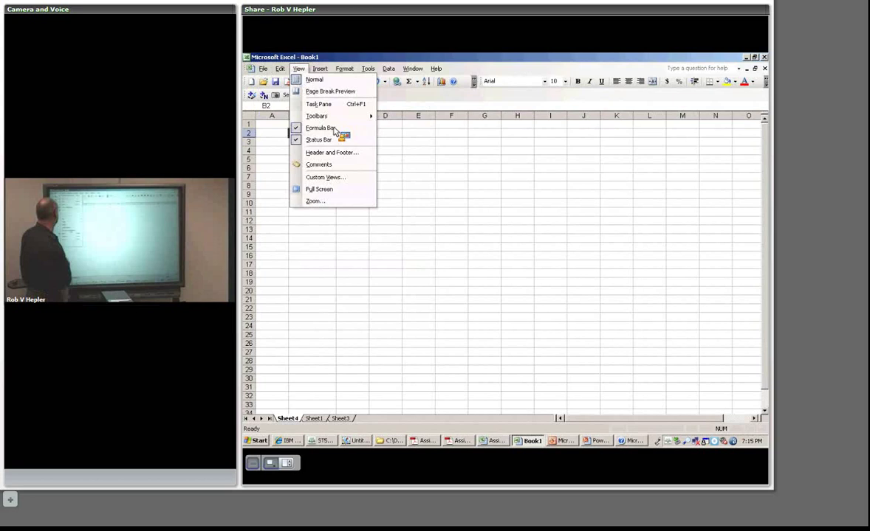
- Start inserting a hyperlink in cell B2 and re-enter its display text as "This is a Label"
{"action": "left_click", "coordinate": [319, 68]}
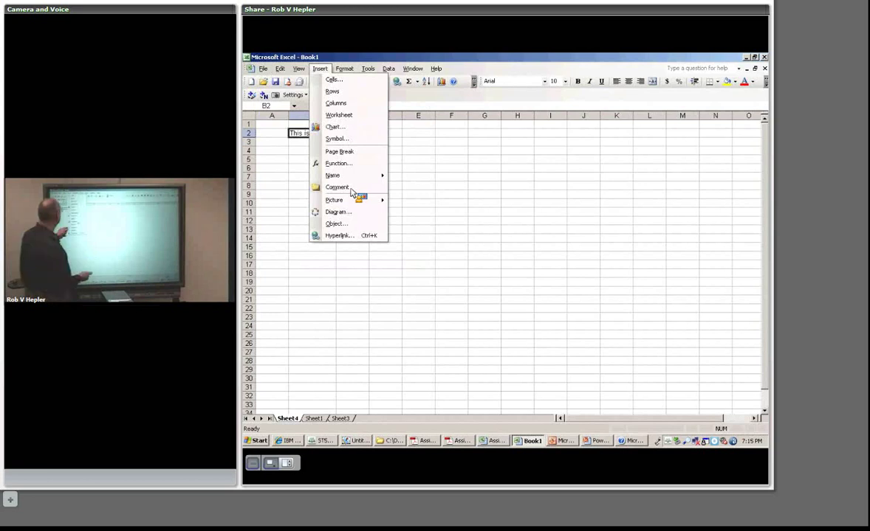
{"action": "left_click", "coordinate": [346, 237]}
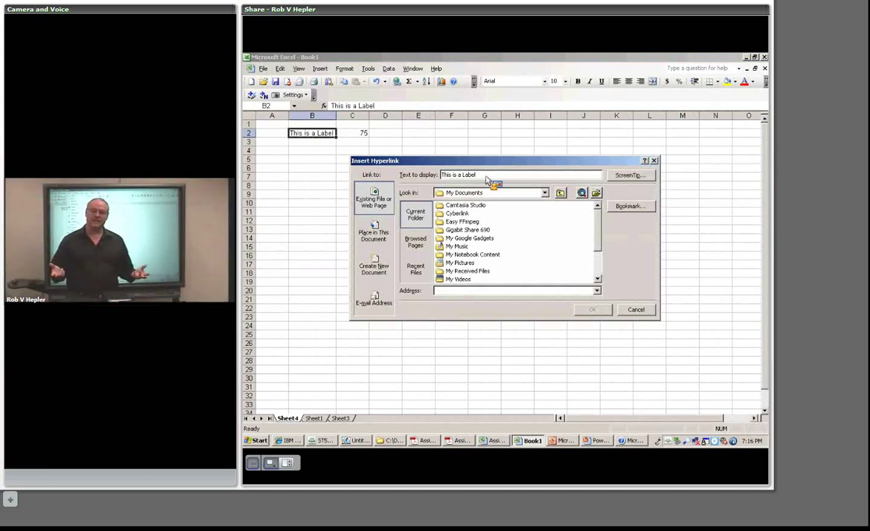
{"action": "key", "text": "BackSpace"}
{"action": "key", "text": "BackSpace"}
{"action": "key", "text": "BackSpace"}
{"action": "key", "text": "BackSpace"}
{"action": "key", "text": "BackSpace"}
{"action": "key", "text": "BackSpace"}
{"action": "key", "text": "BackSpace"}
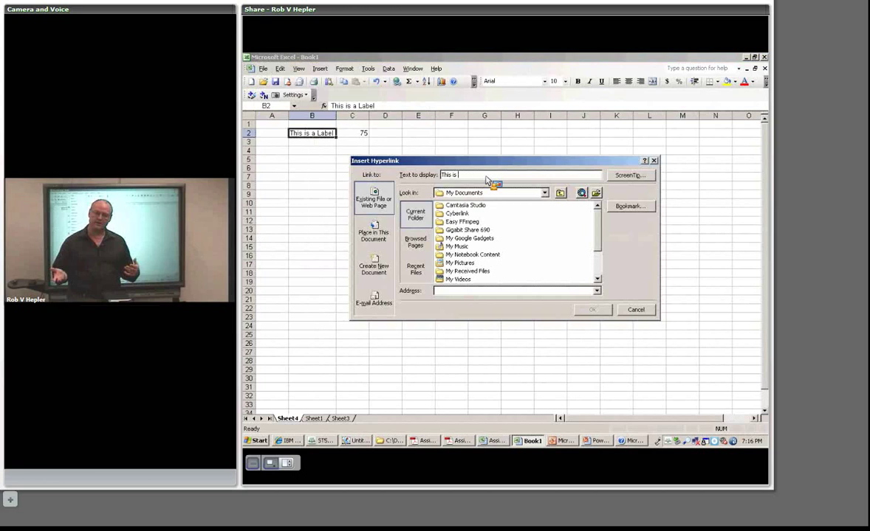
{"action": "key", "text": "BackSpace"}
{"action": "key", "text": "BackSpace"}
{"action": "key", "text": "BackSpace"}
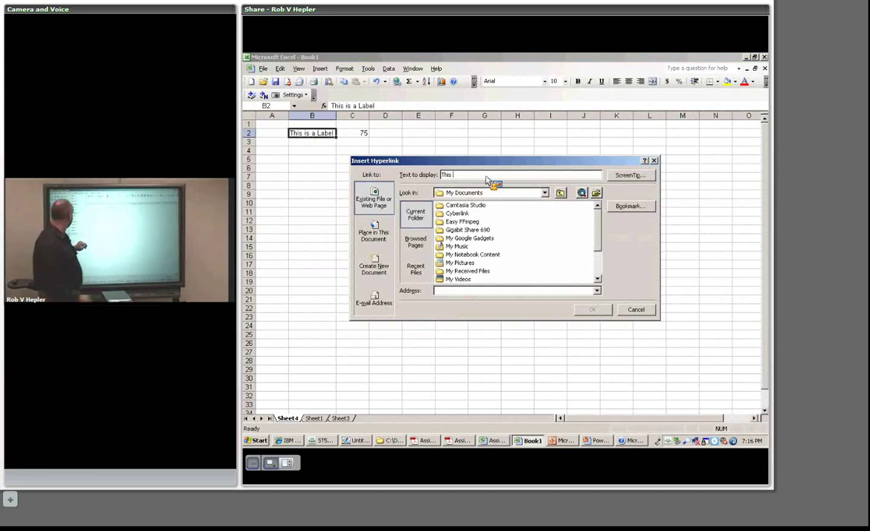
{"action": "type", "text": "is iks a Lab"}
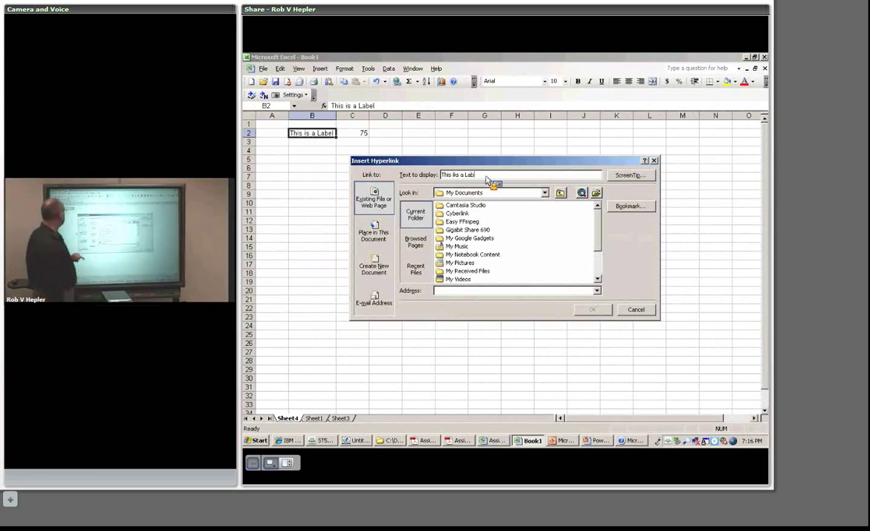
{"action": "type", "text": "el"}
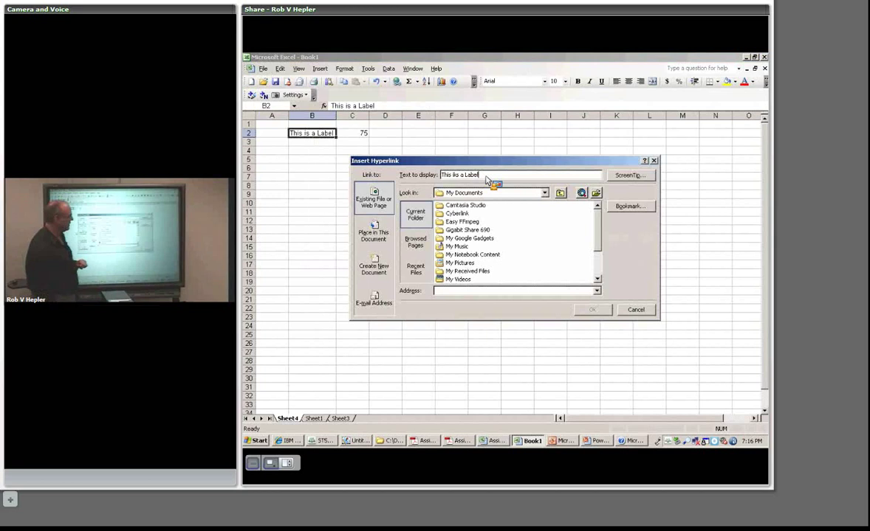
{"action": "key", "text": "BackSpace"}
{"action": "key", "text": "BackSpace"}
{"action": "key", "text": "BackSpace"}
{"action": "key", "text": "BackSpace"}
{"action": "key", "text": "BackSpace"}
{"action": "key", "text": "BackSpace"}
{"action": "key", "text": "BackSpace"}
{"action": "key", "text": "BackSpace"}
{"action": "key", "text": "BackSpace"}
{"action": "key", "text": "BackSpace"}
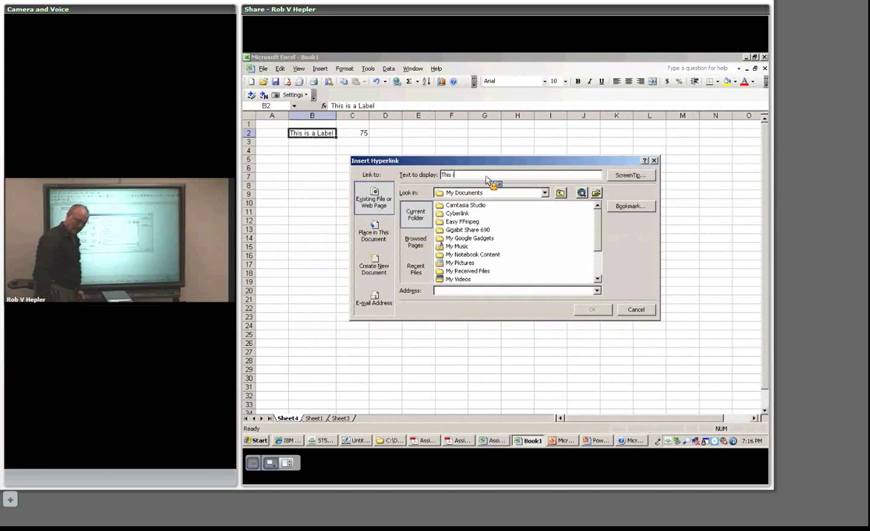
{"action": "type", "text": "s a Label"}
{"action": "left_click_drag", "start_coordinate": [469, 234], "coordinate": [451, 295]}
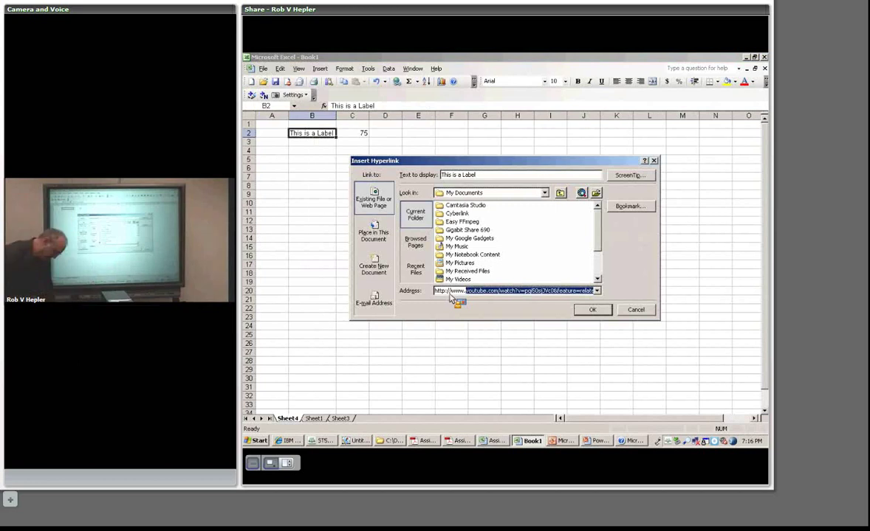
{"action": "type", "text": "yahoo.com"}
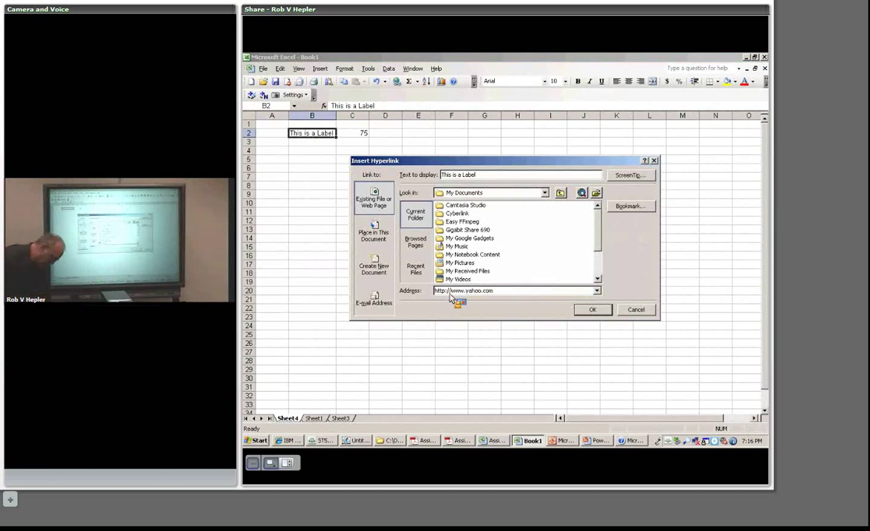
{"action": "left_click", "coordinate": [485, 176]}
{"action": "key", "text": "BackSpace"}
{"action": "key", "text": "BackSpace"}
{"action": "key", "text": "BackSpace"}
{"action": "key", "text": "BackSpace"}
{"action": "key", "text": "BackSpace"}
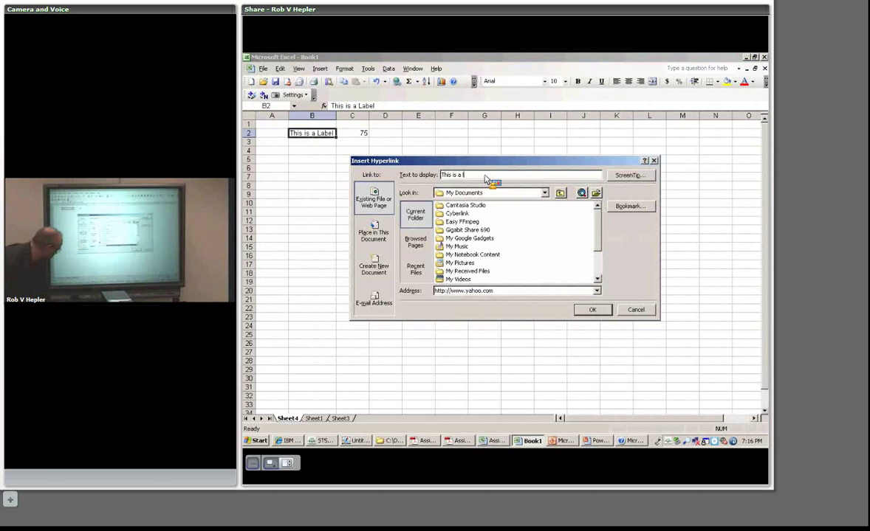
{"action": "type", "text": "link to Yahoo"}
{"action": "key", "text": "Return"}
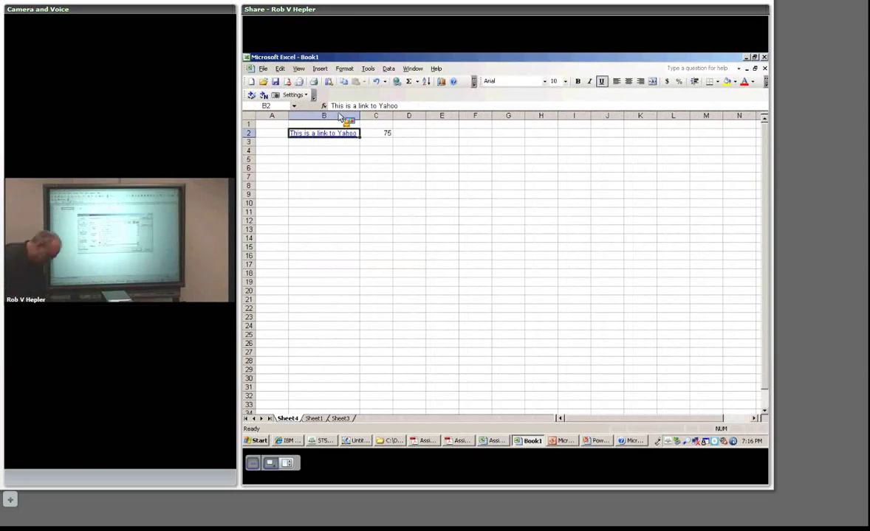
- Follow the Yahoo link in cell B2 to test it, and return to the worksheet
{"action": "left_click", "coordinate": [316, 196]}
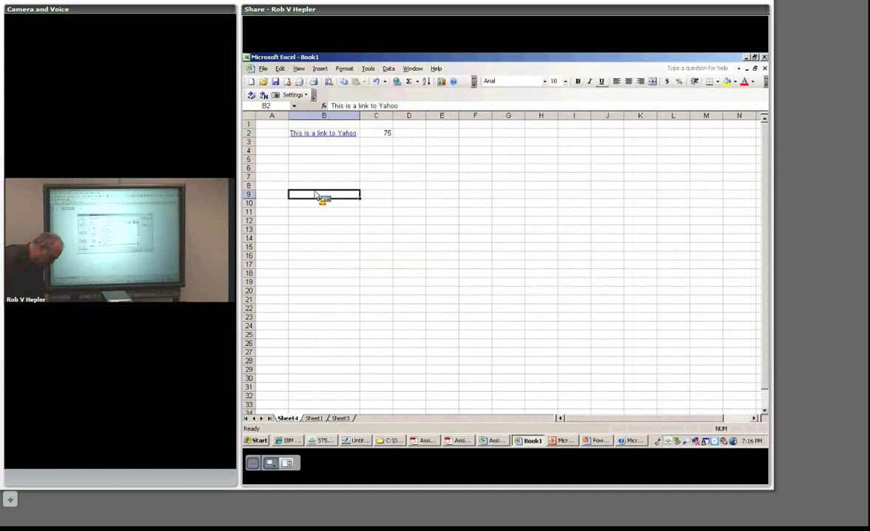
{"action": "left_click", "coordinate": [319, 137]}
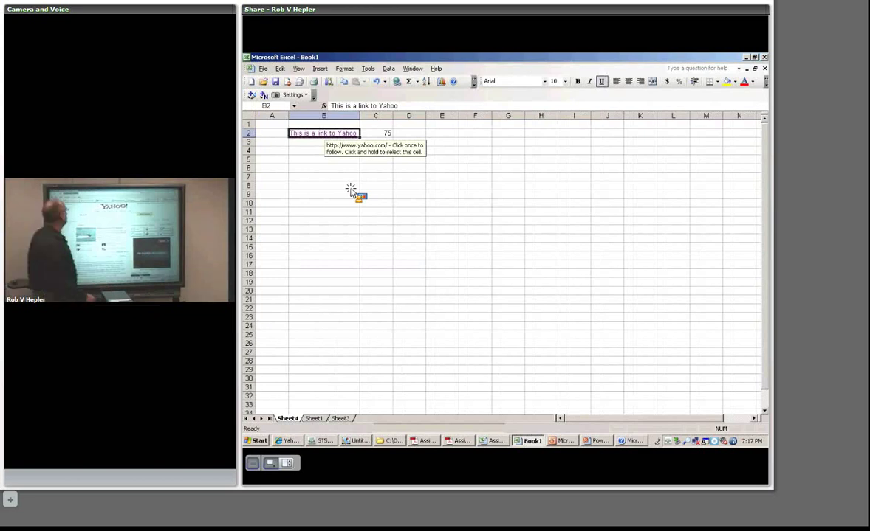
{"action": "left_click", "coordinate": [351, 151]}
{"action": "left_click", "coordinate": [320, 68]}
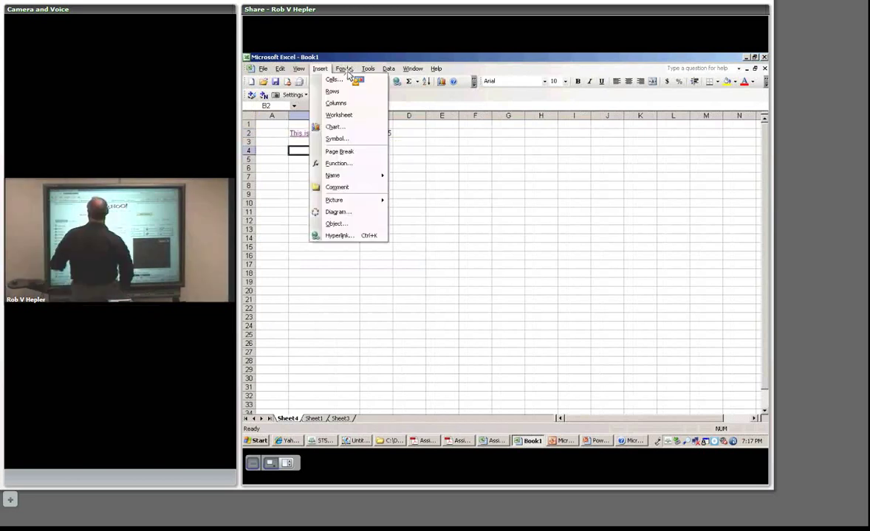
{"action": "left_click", "coordinate": [357, 79]}
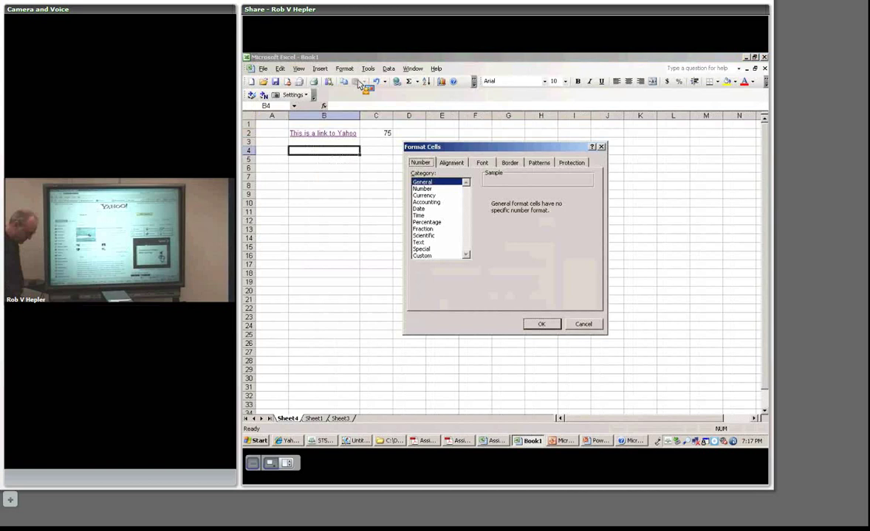
{"action": "left_click", "coordinate": [583, 325]}
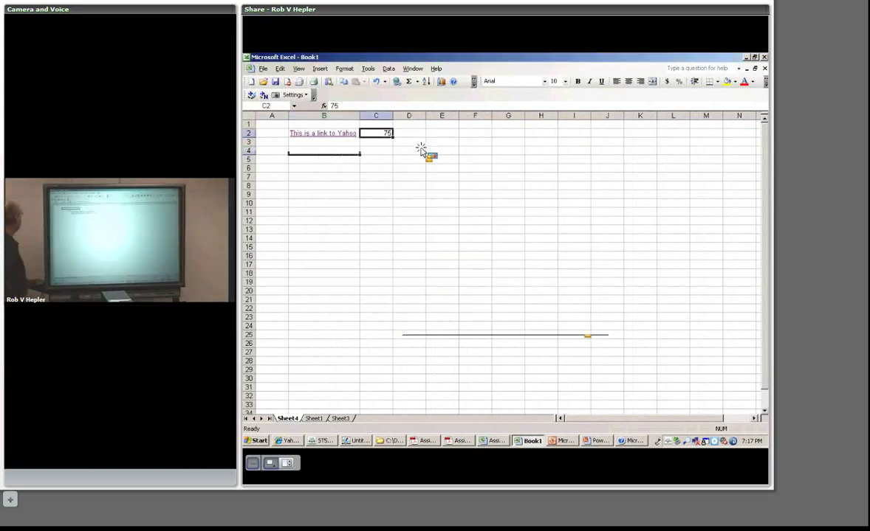
- Choose the Number format for cell C2 with 2 decimal places, a 1000 separator and negative numbers in red parentheses
{"action": "left_click", "coordinate": [345, 69]}
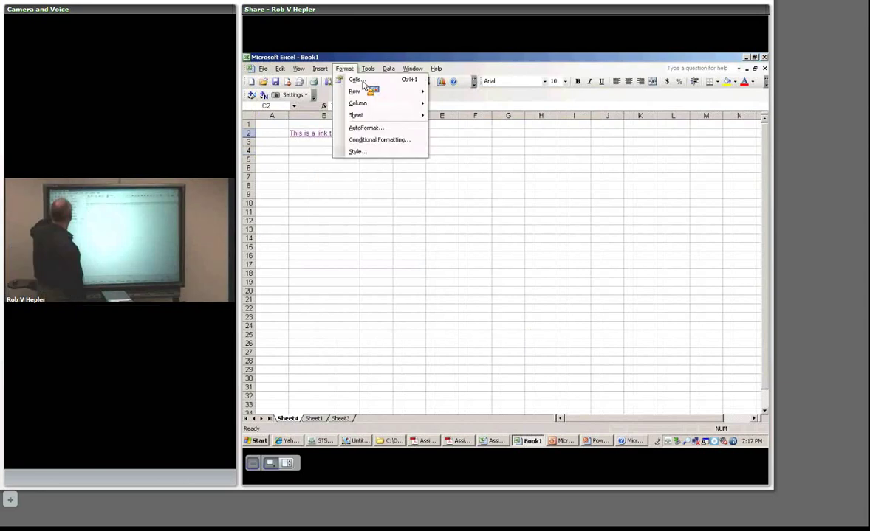
{"action": "left_click", "coordinate": [358, 80]}
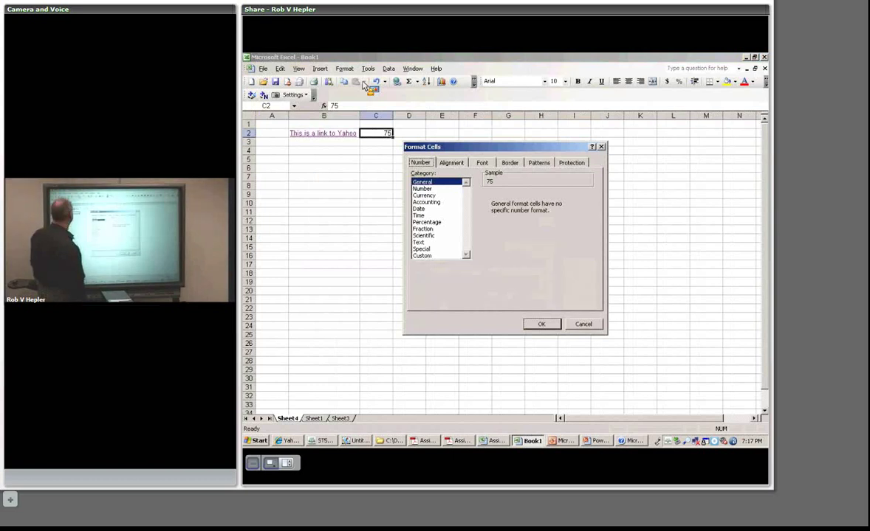
{"action": "left_click", "coordinate": [423, 189]}
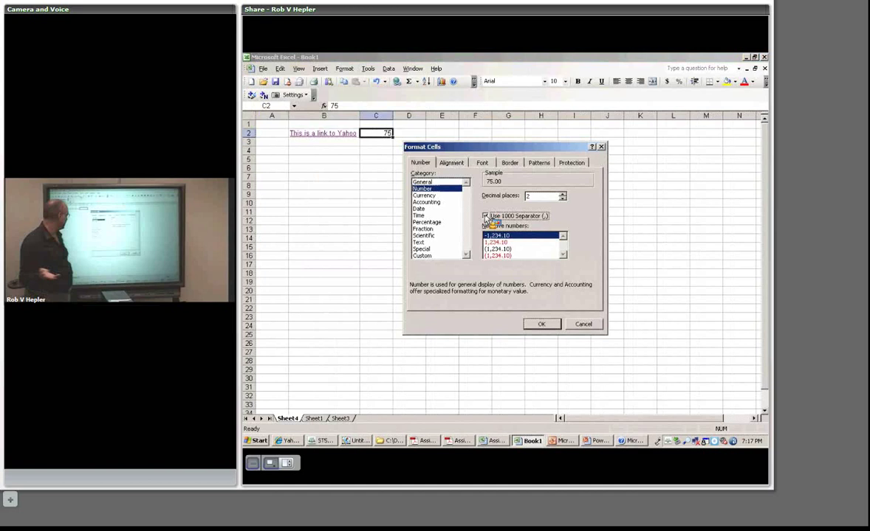
{"action": "left_click_drag", "start_coordinate": [546, 195], "coordinate": [507, 184]}
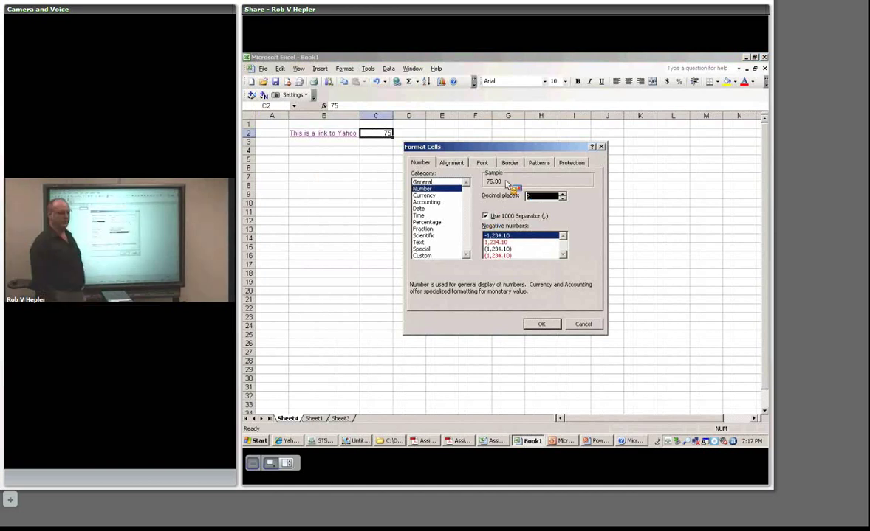
{"action": "left_click", "coordinate": [500, 255]}
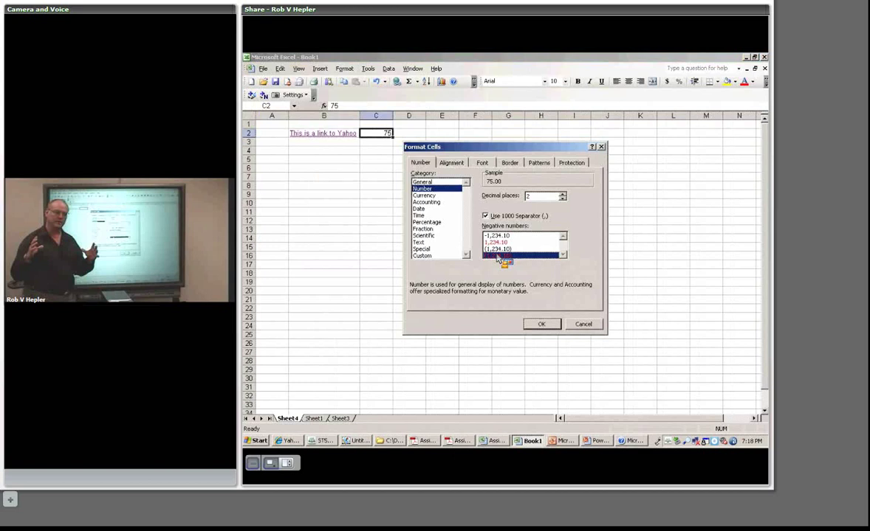
- Switch cell C2 to the Currency format and try the $ Spanish (Chile) and € Catalan symbols
{"action": "left_click", "coordinate": [426, 196]}
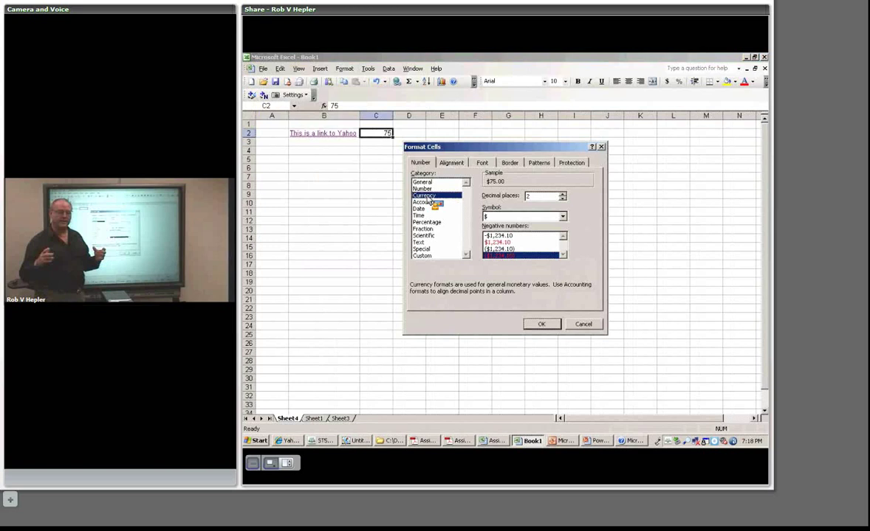
{"action": "left_click", "coordinate": [562, 216]}
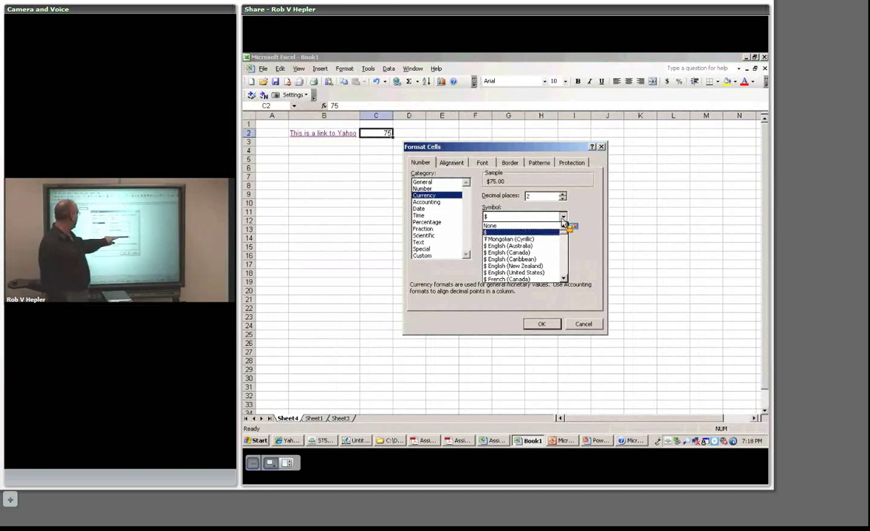
{"action": "left_click_drag", "start_coordinate": [563, 222], "coordinate": [560, 230]}
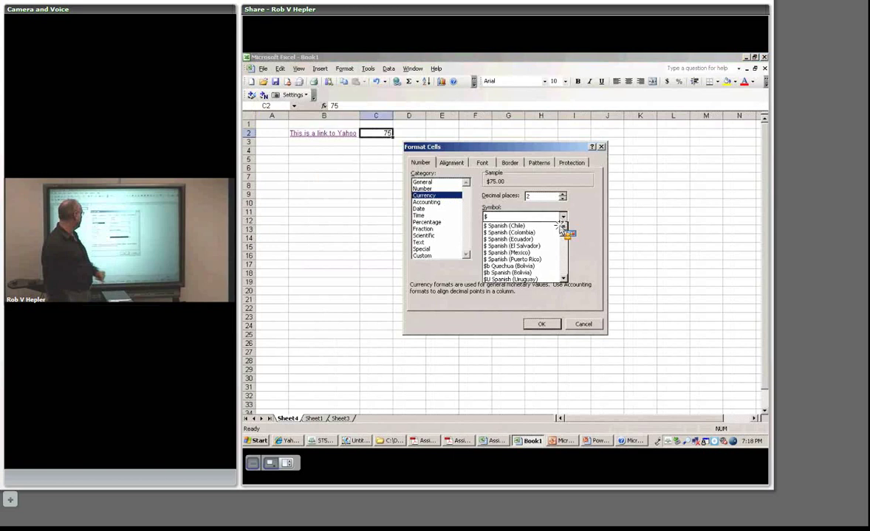
{"action": "left_click", "coordinate": [563, 257]}
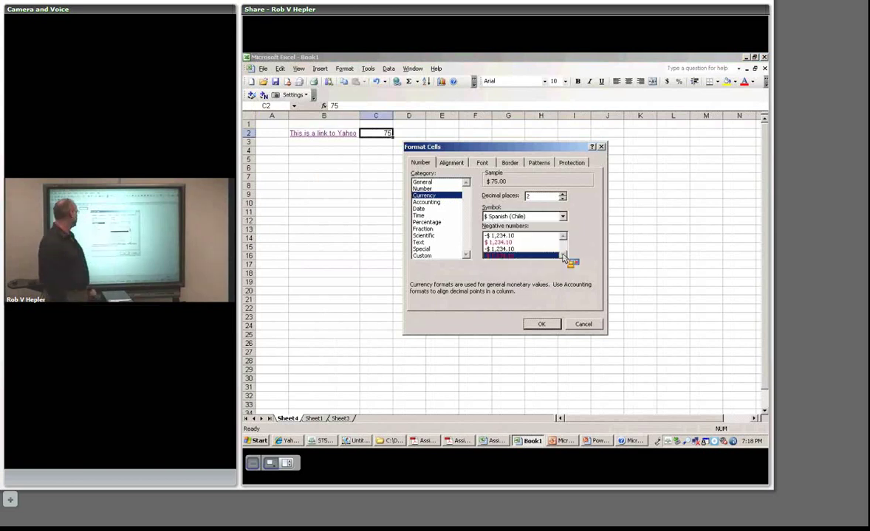
{"action": "left_click", "coordinate": [562, 216]}
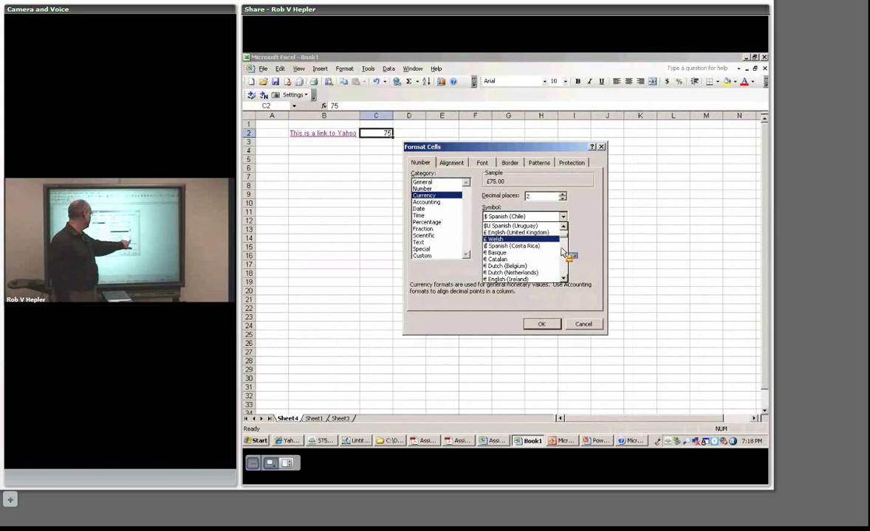
{"action": "left_click", "coordinate": [499, 259]}
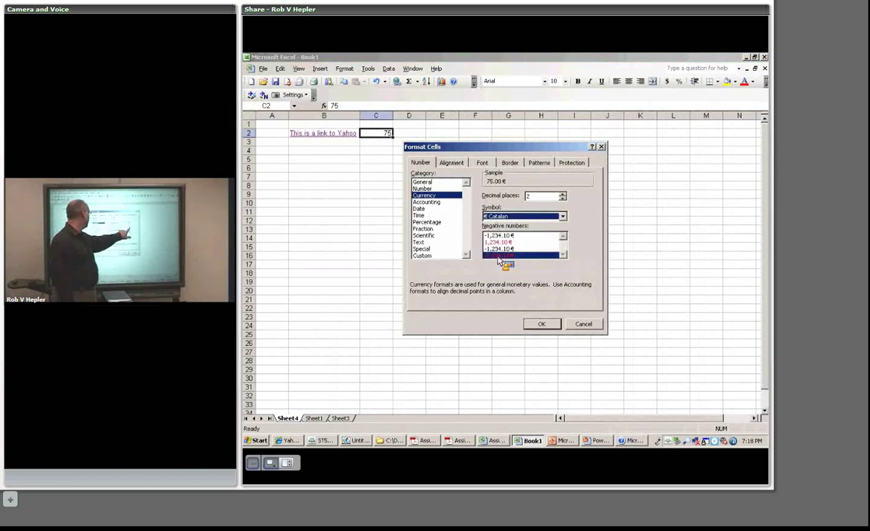
- Choose the ₡ Spanish (Costa Rica) currency symbol for cell C2 and apply the format
{"action": "left_click", "coordinate": [562, 216]}
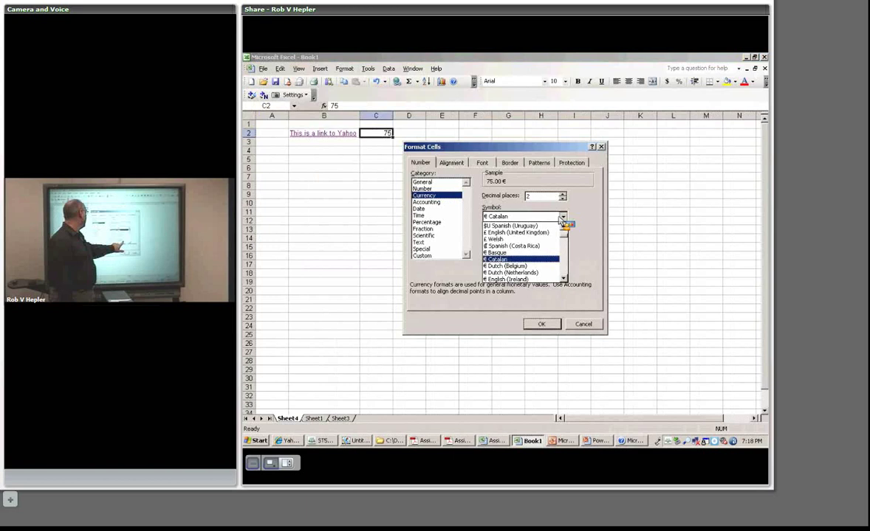
{"action": "left_click", "coordinate": [563, 226]}
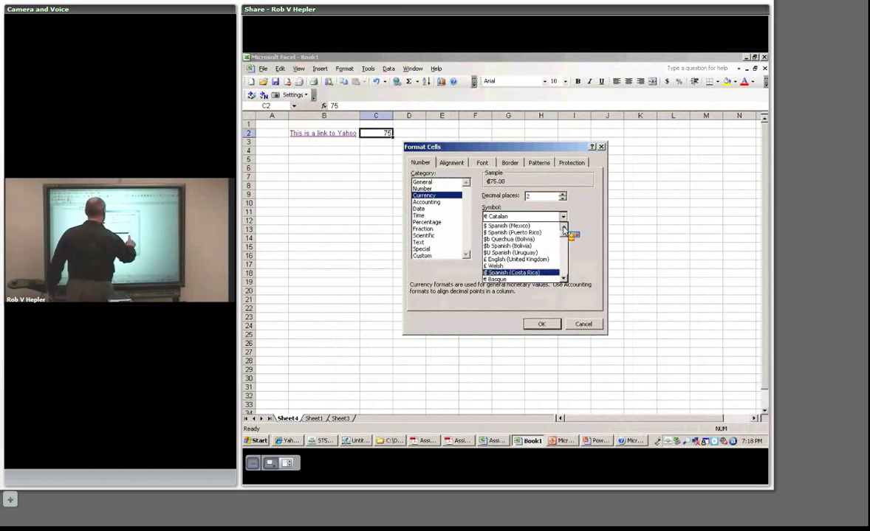
{"action": "key", "text": "Return"}
{"action": "left_click", "coordinate": [542, 324]}
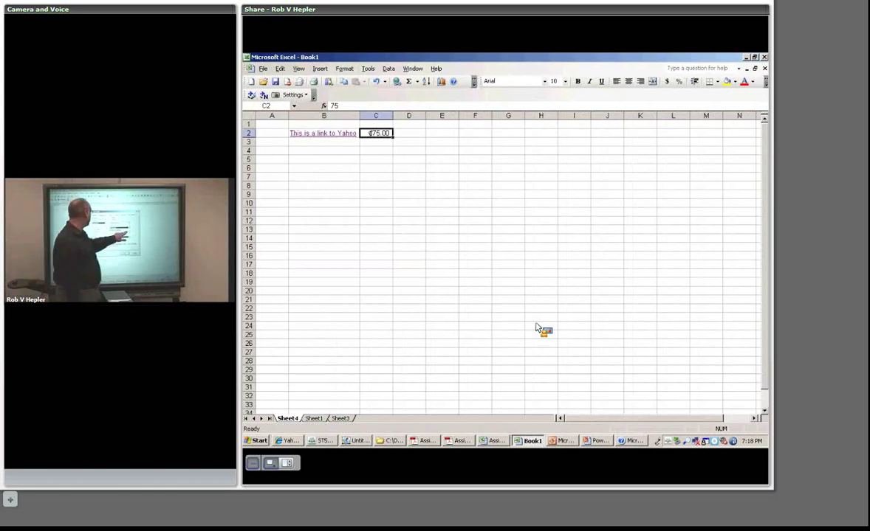
- Set the currency format of cell C2 to one decimal place
{"action": "left_click", "coordinate": [344, 68]}
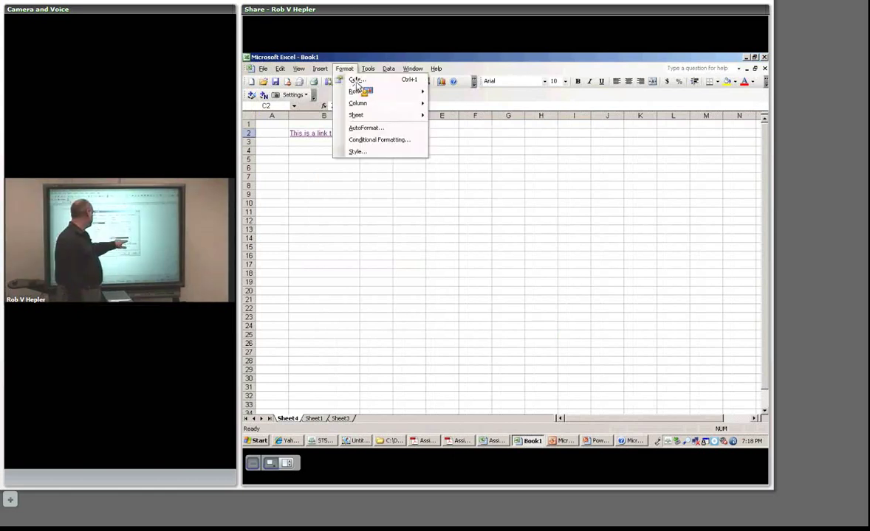
{"action": "left_click", "coordinate": [356, 80]}
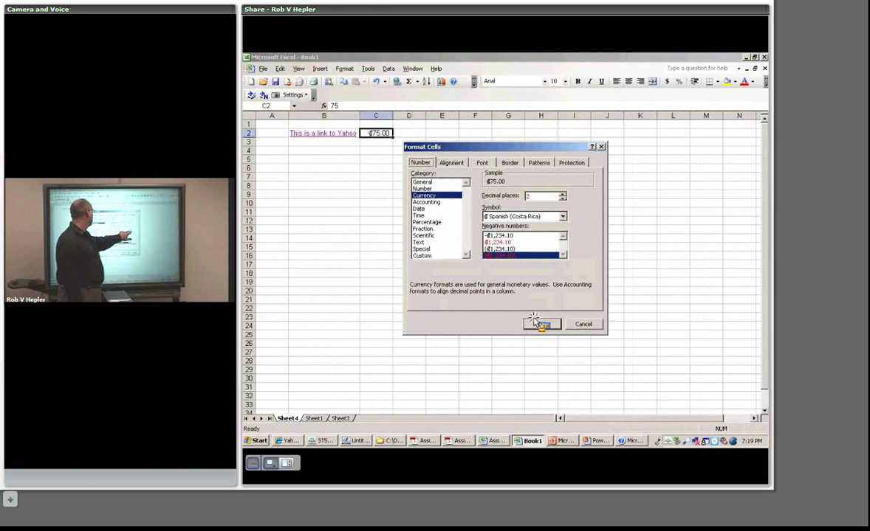
{"action": "left_click", "coordinate": [535, 322]}
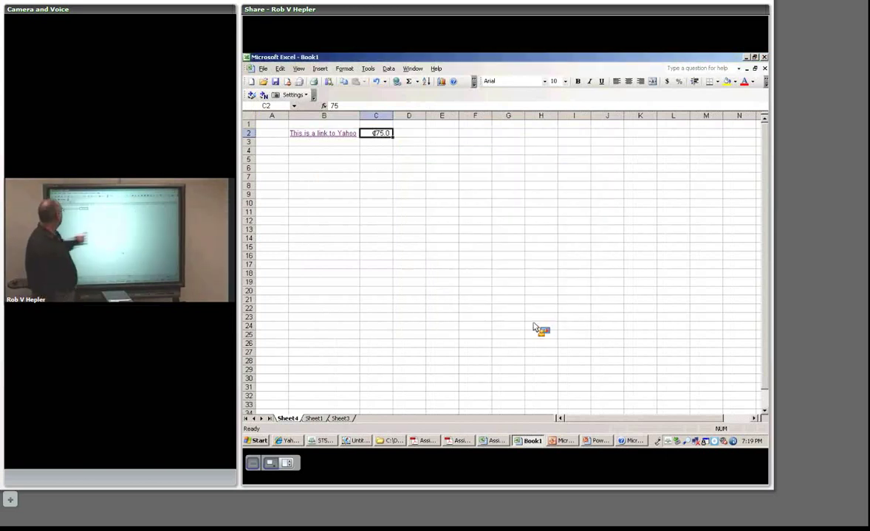
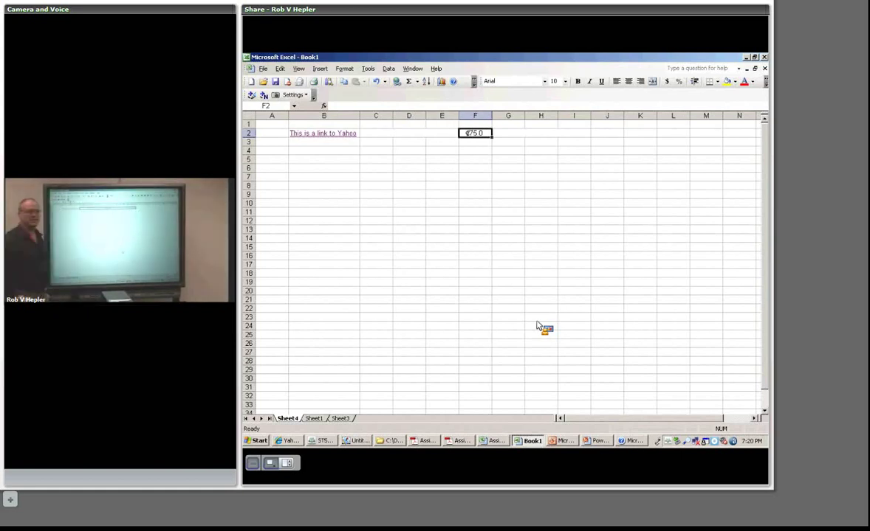
- Set cell C2's horizontal alignment to Left (Indent), and change it to Right (Indent)
{"action": "key", "text": "Left"}
{"action": "key", "text": "Left"}
{"action": "key", "text": "Left"}
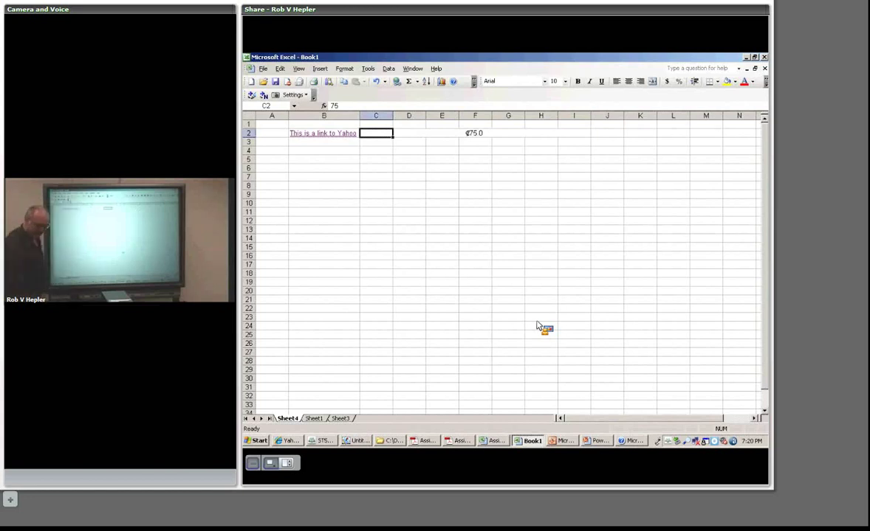
{"action": "left_click", "coordinate": [344, 69]}
{"action": "left_click", "coordinate": [361, 80]}
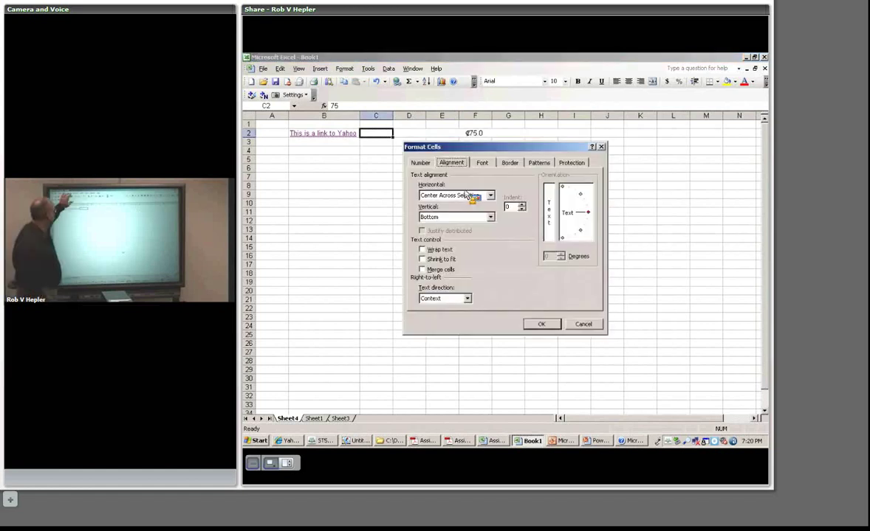
{"action": "left_click", "coordinate": [490, 196]}
{"action": "left_click", "coordinate": [450, 213]}
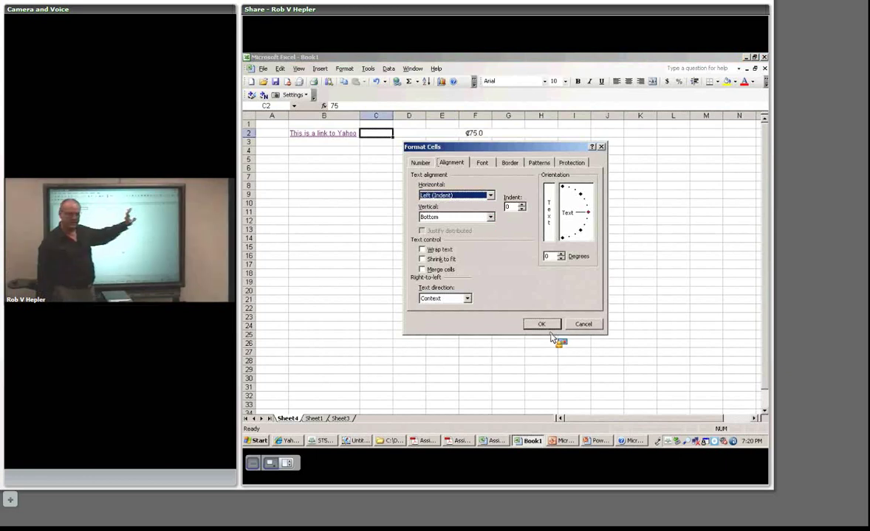
{"action": "left_click", "coordinate": [542, 325]}
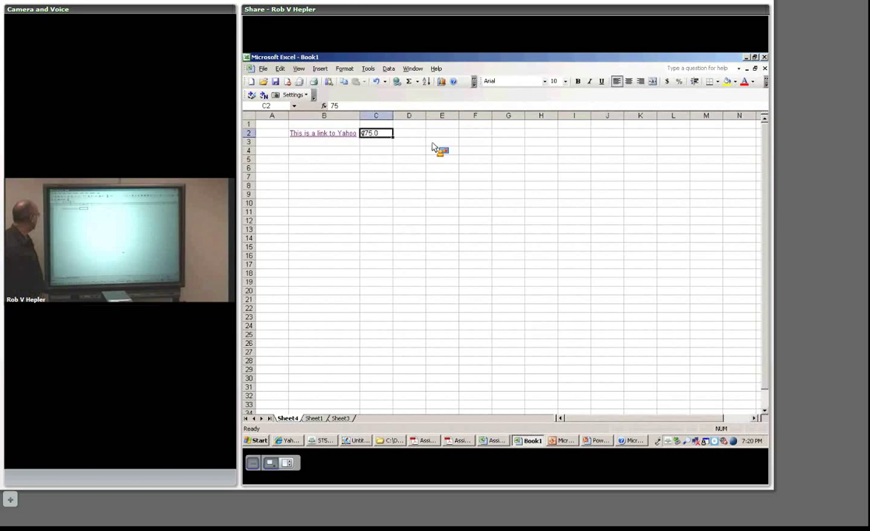
{"action": "key", "text": "ctrl+1"}
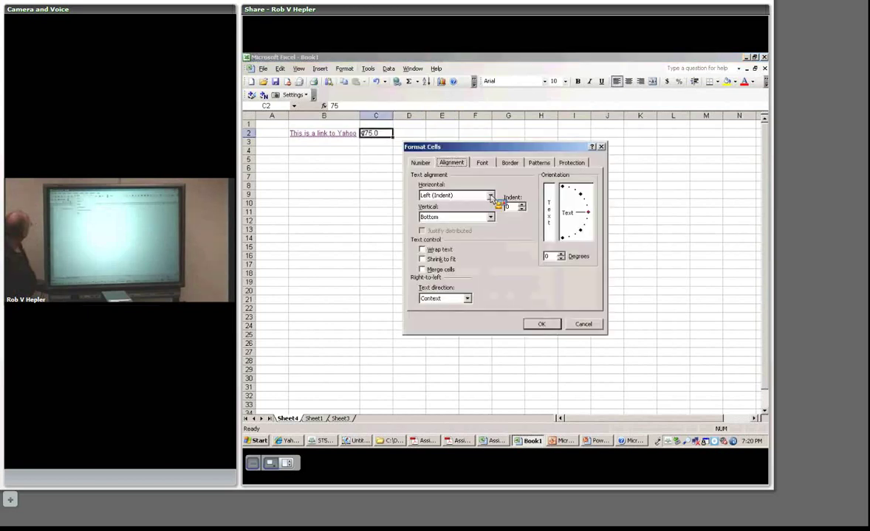
{"action": "left_click", "coordinate": [547, 325]}
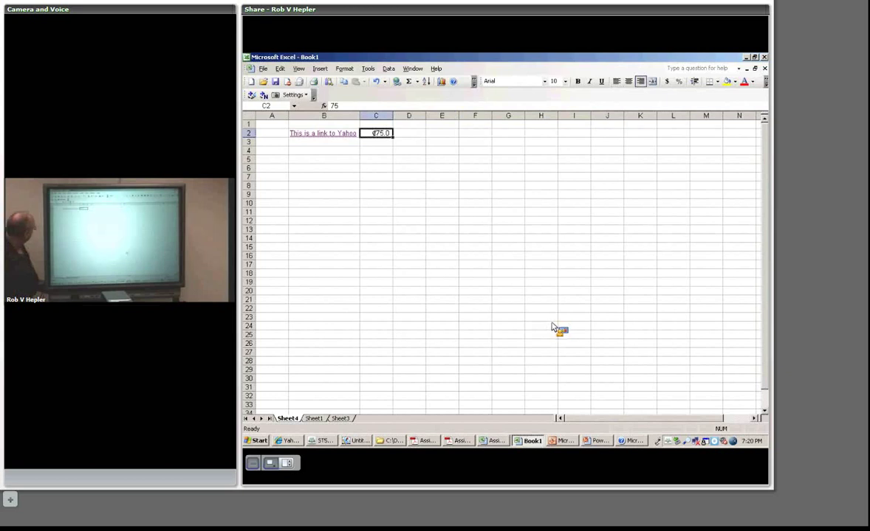
- View the vertical alignment choices for cell C2, and rotate its text to 24 degrees
{"action": "left_click", "coordinate": [345, 69]}
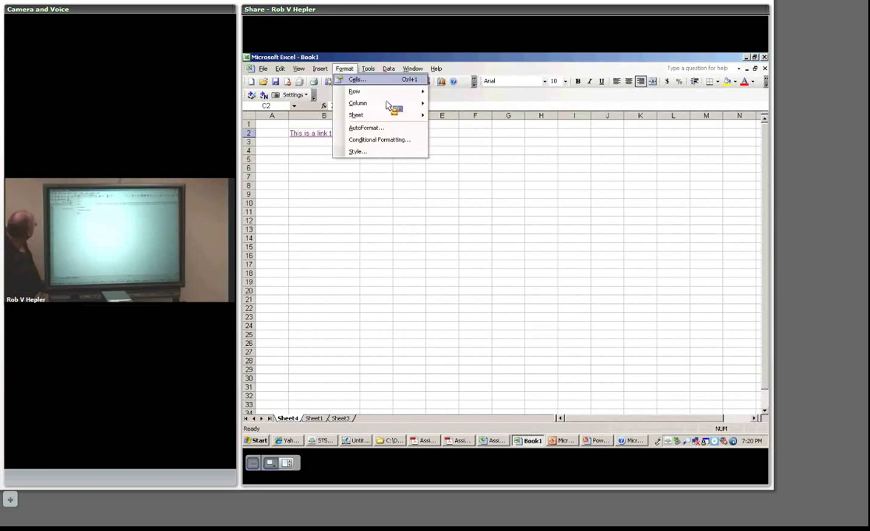
{"action": "left_click", "coordinate": [355, 93]}
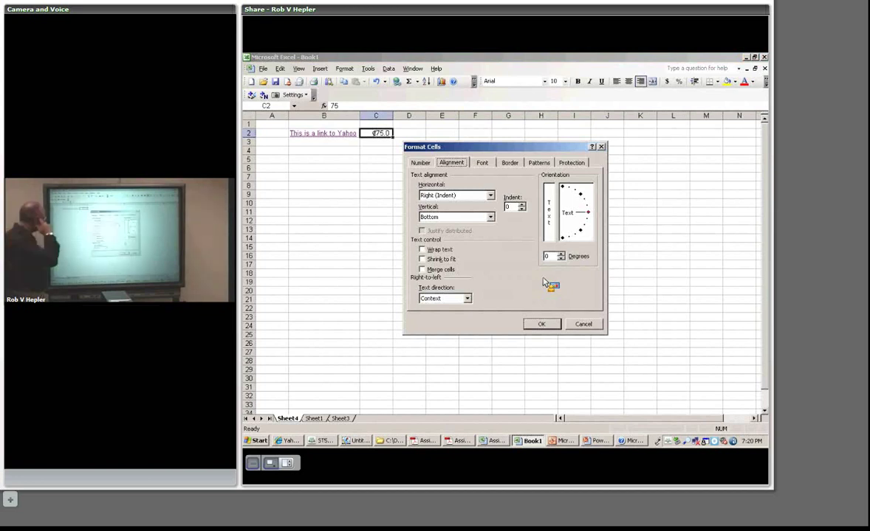
{"action": "left_click", "coordinate": [490, 217]}
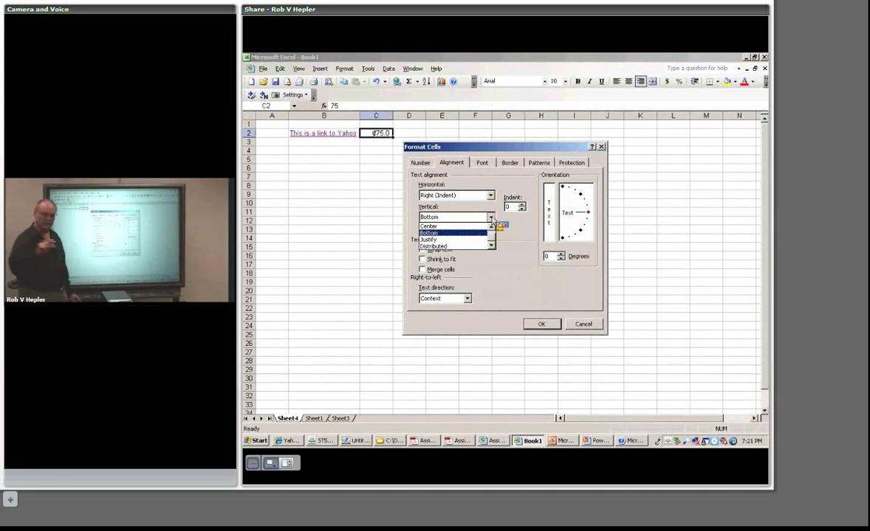
{"action": "left_click", "coordinate": [576, 215]}
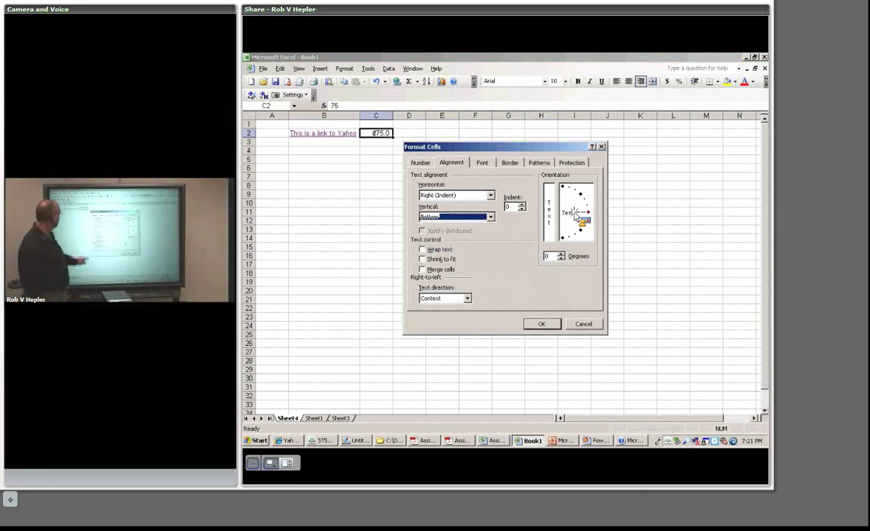
{"action": "left_click_drag", "start_coordinate": [587, 212], "coordinate": [588, 210]}
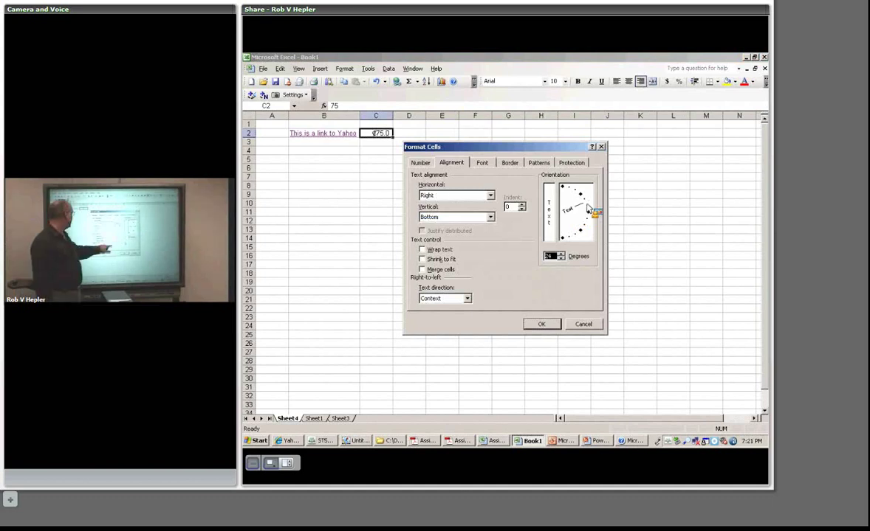
{"action": "left_click", "coordinate": [539, 325]}
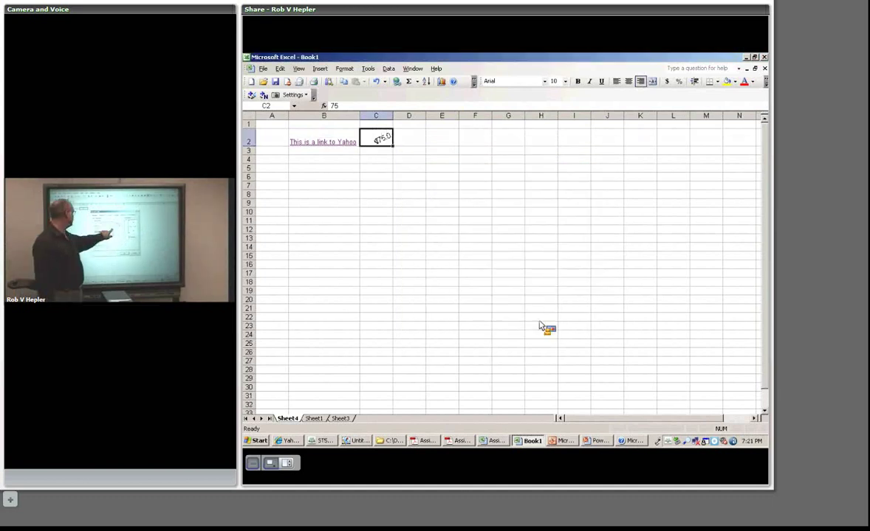
- Reset the text rotation of cell C2 to 0 degrees
{"action": "left_click", "coordinate": [345, 69]}
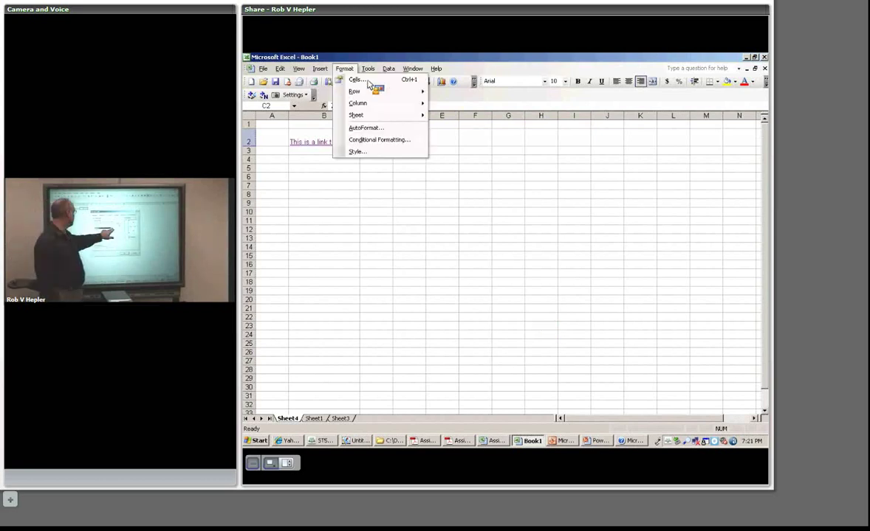
{"action": "left_click", "coordinate": [356, 80]}
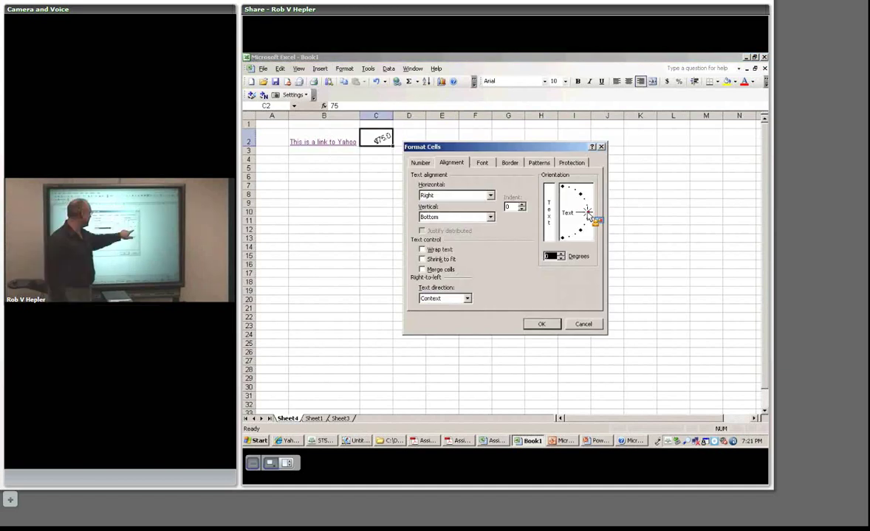
{"action": "left_click", "coordinate": [541, 324]}
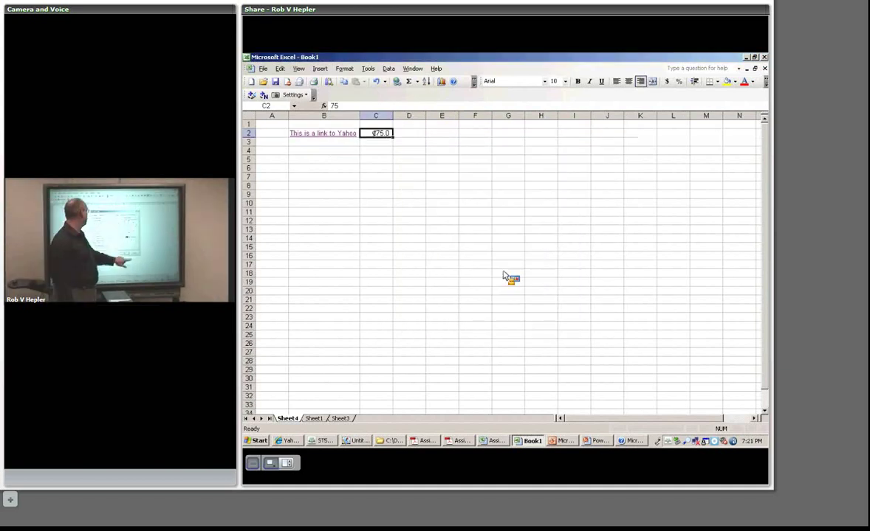
- Give cell C2 edge borders and both diagonal borders, and shade it light gray
{"action": "left_click", "coordinate": [344, 68]}
{"action": "left_click", "coordinate": [360, 82]}
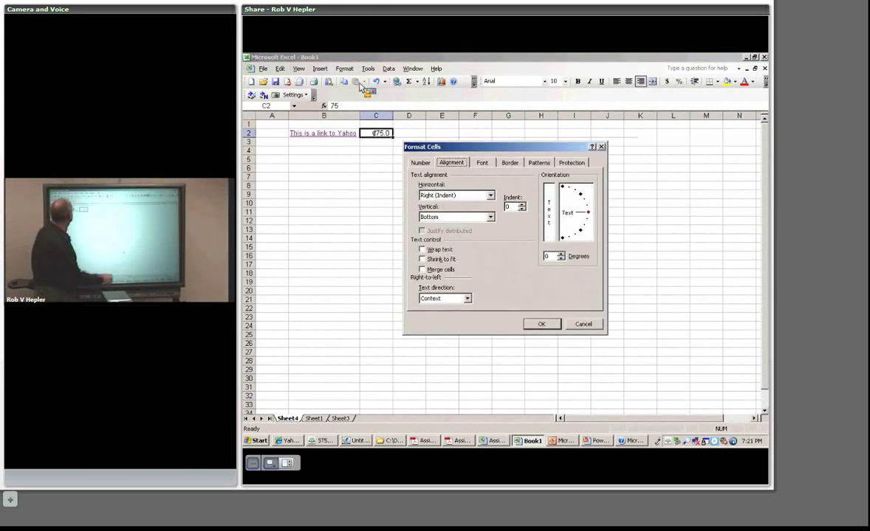
{"action": "left_click", "coordinate": [482, 163]}
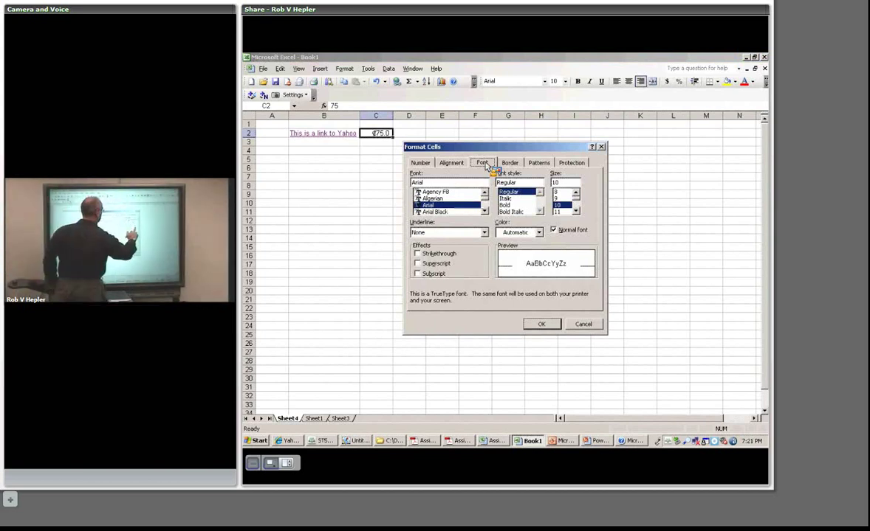
{"action": "left_click", "coordinate": [511, 163]}
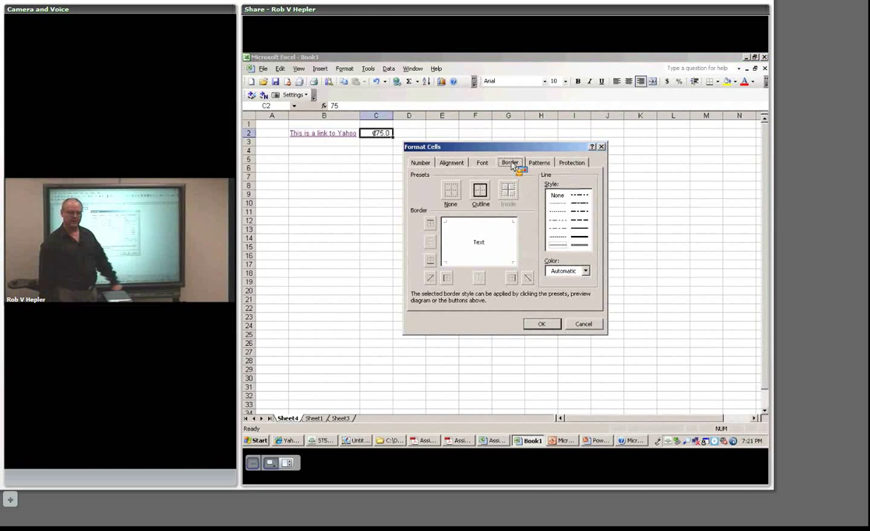
{"action": "left_click", "coordinate": [431, 225]}
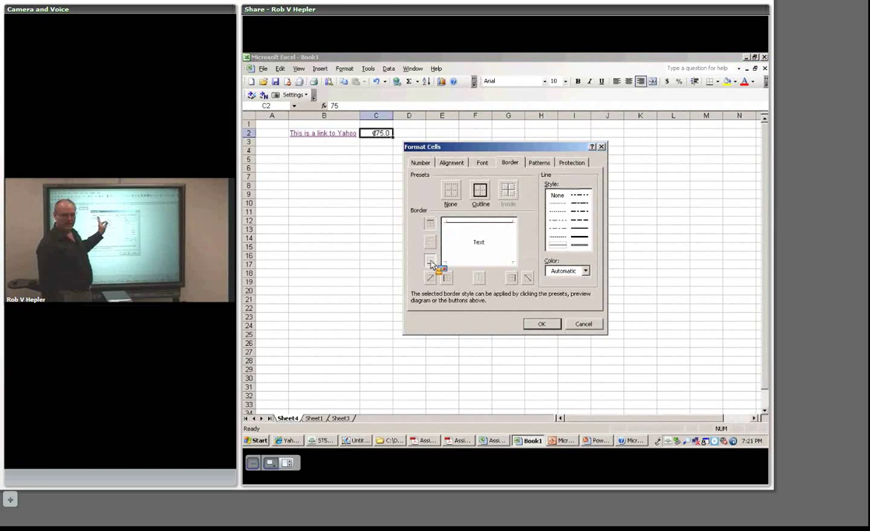
{"action": "left_click", "coordinate": [430, 278]}
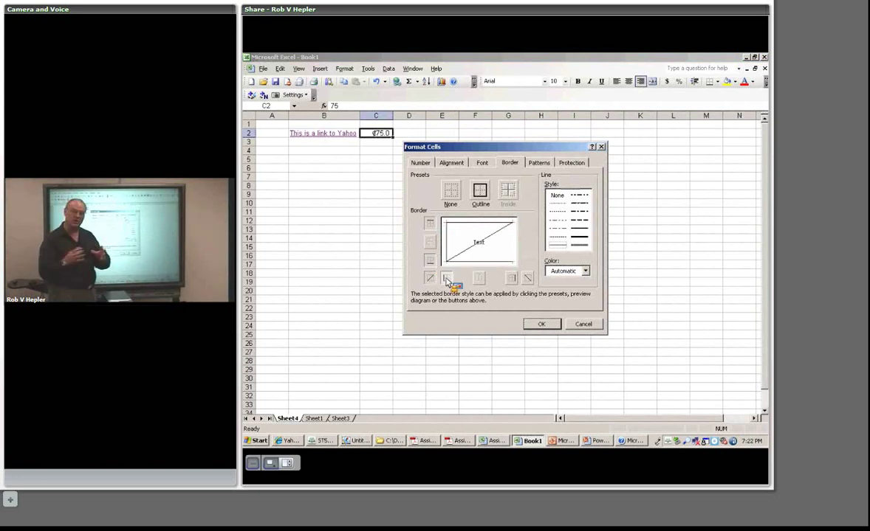
{"action": "left_click", "coordinate": [527, 279]}
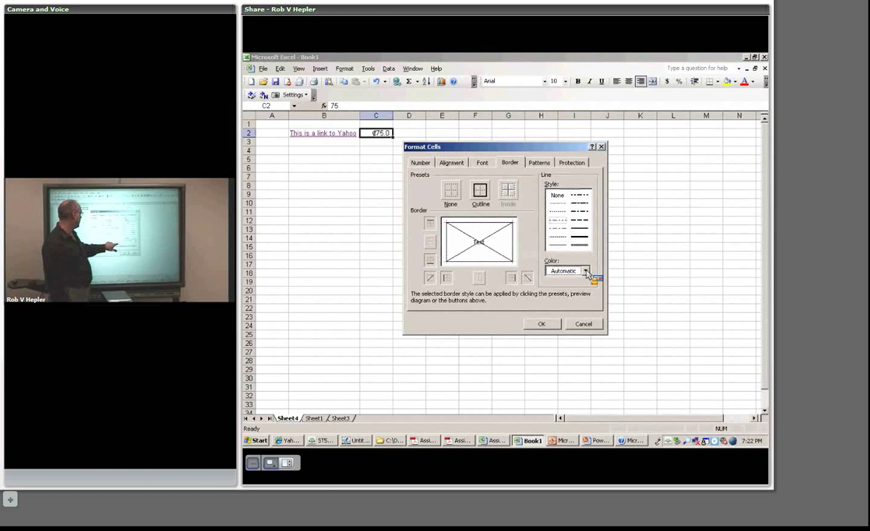
{"action": "left_click", "coordinate": [538, 163]}
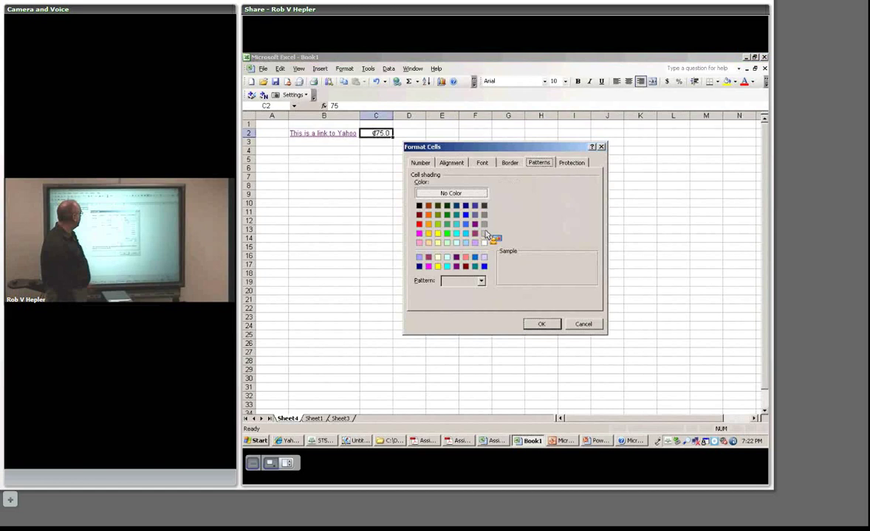
{"action": "left_click", "coordinate": [485, 234]}
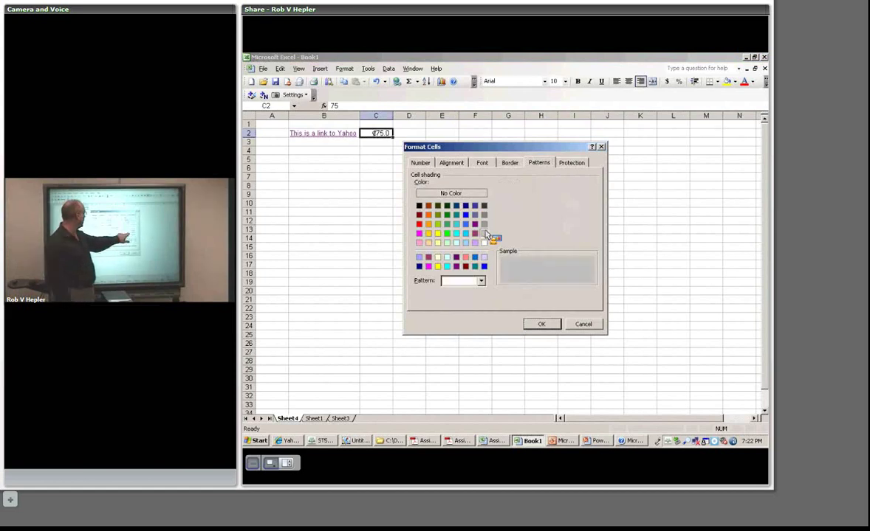
{"action": "left_click", "coordinate": [537, 327]}
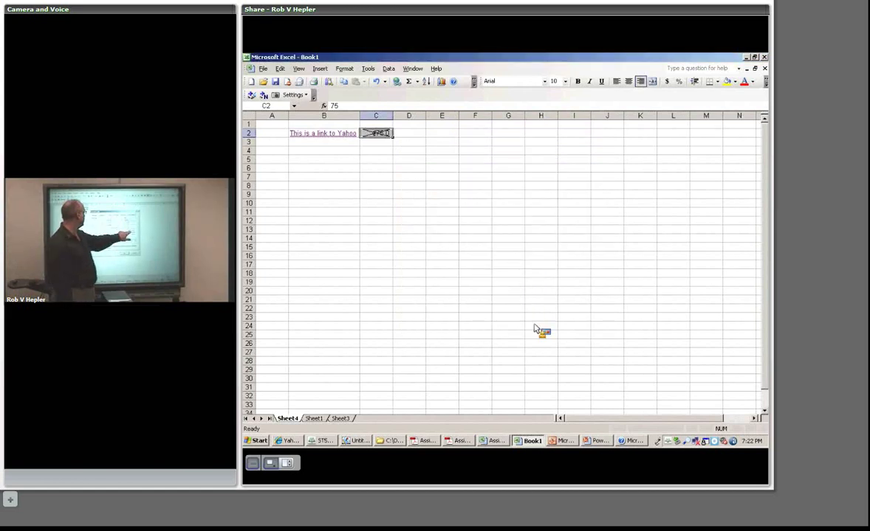
- Remove all borders from cell C2 with the None border preset
{"action": "left_click", "coordinate": [344, 69]}
{"action": "left_click", "coordinate": [356, 85]}
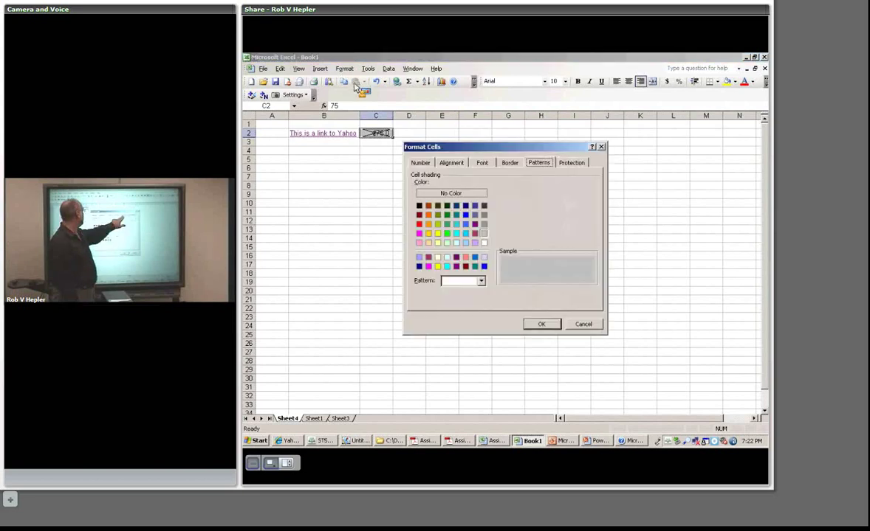
{"action": "left_click", "coordinate": [509, 164]}
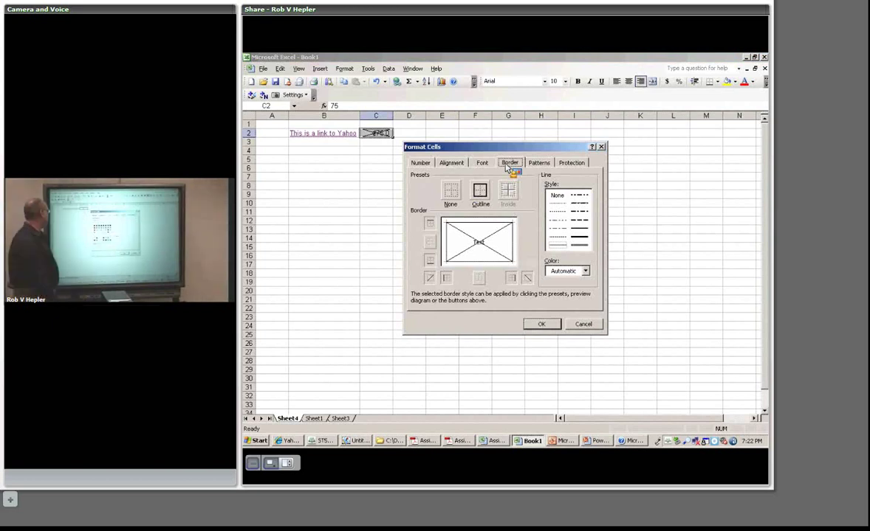
{"action": "left_click", "coordinate": [451, 191]}
{"action": "left_click", "coordinate": [541, 325]}
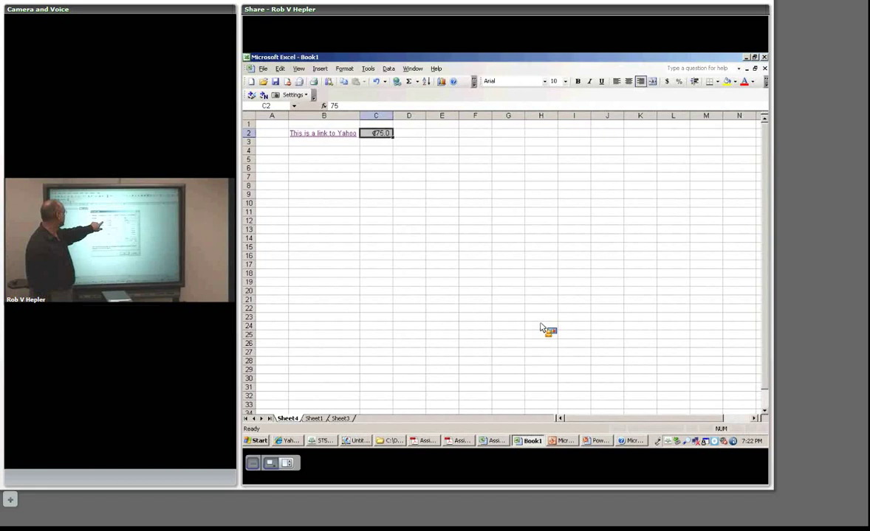
- Look over the row formatting, change-tracking and protection commands, and view the Goal Seek settings for cell C2 without running it
{"action": "left_click", "coordinate": [344, 69]}
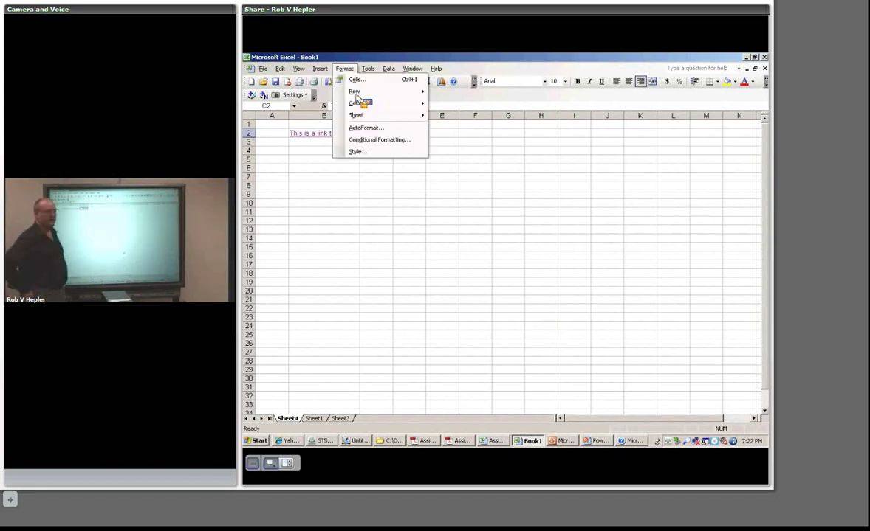
{"action": "mouse_move", "coordinate": [357, 93]}
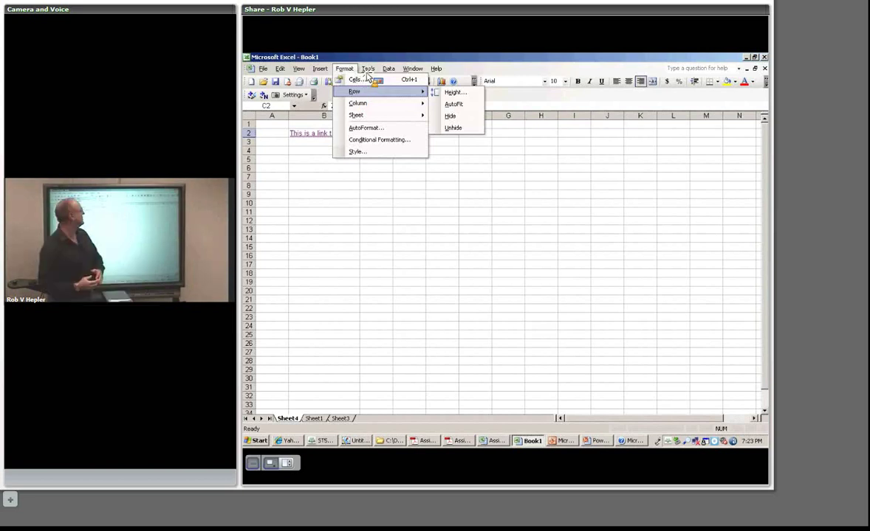
{"action": "mouse_move", "coordinate": [366, 73]}
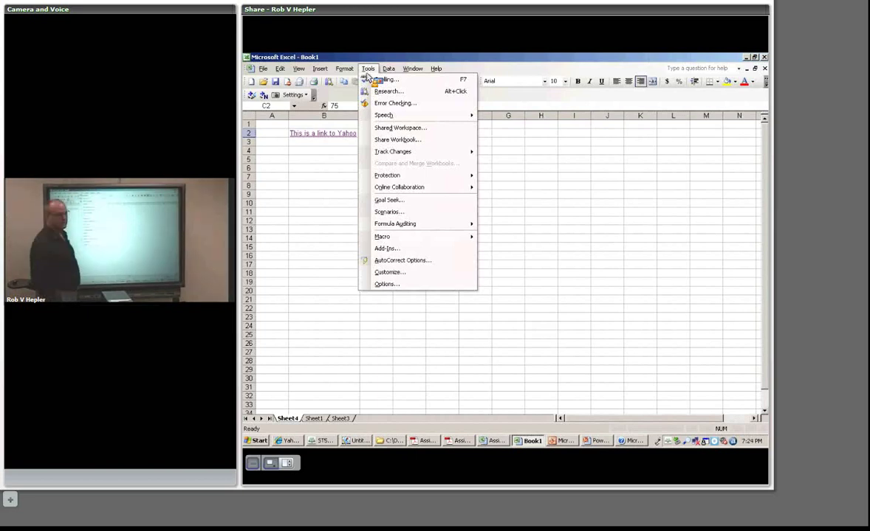
{"action": "mouse_move", "coordinate": [390, 152]}
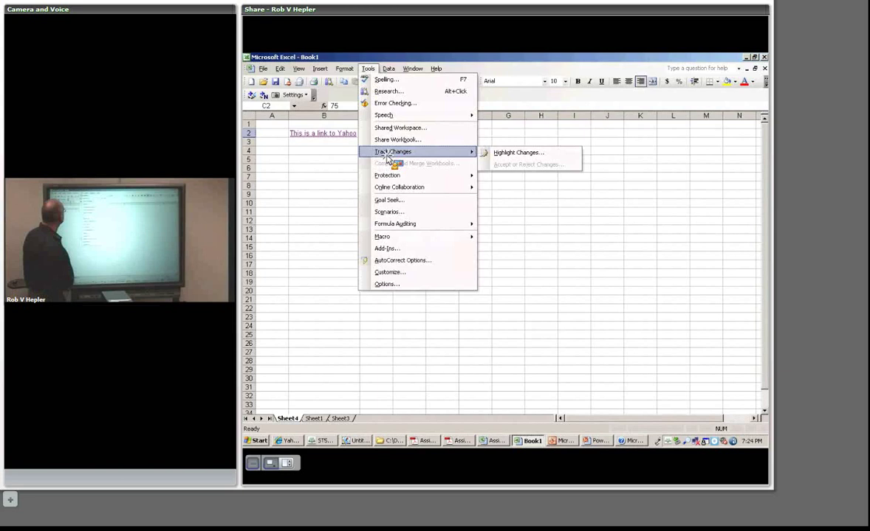
{"action": "mouse_move", "coordinate": [392, 179]}
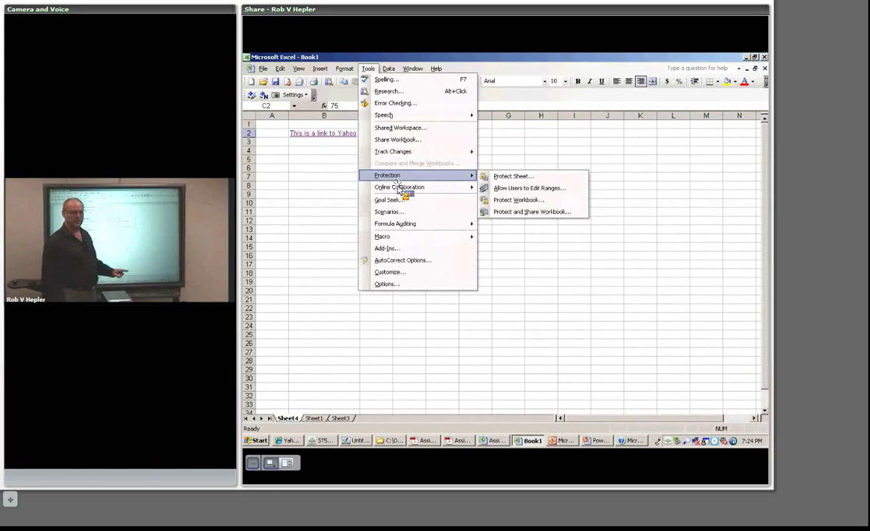
{"action": "left_click", "coordinate": [389, 200]}
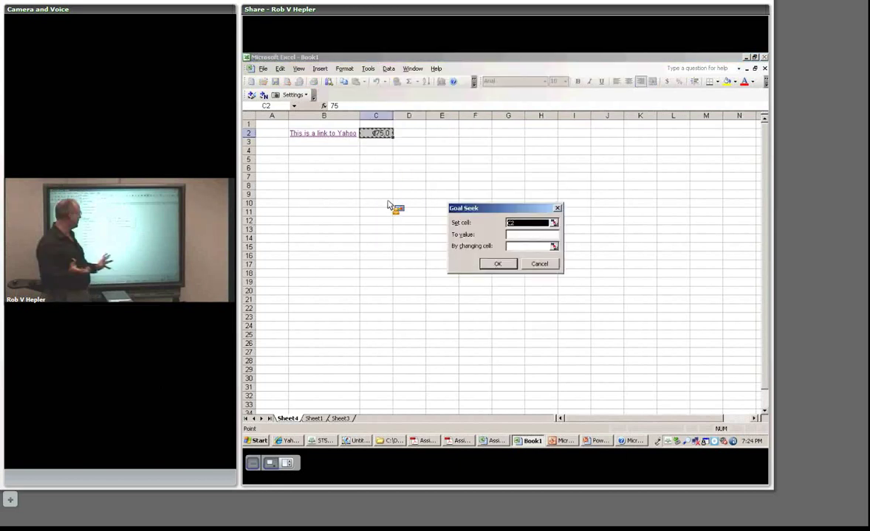
{"action": "left_click", "coordinate": [537, 266]}
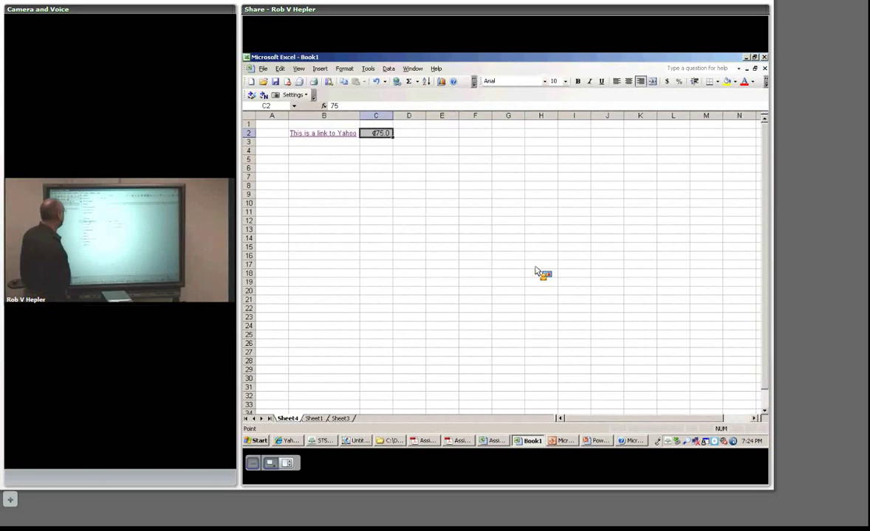
- Review the View and International settings in the program options, and close them without making changes
{"action": "left_click", "coordinate": [344, 68]}
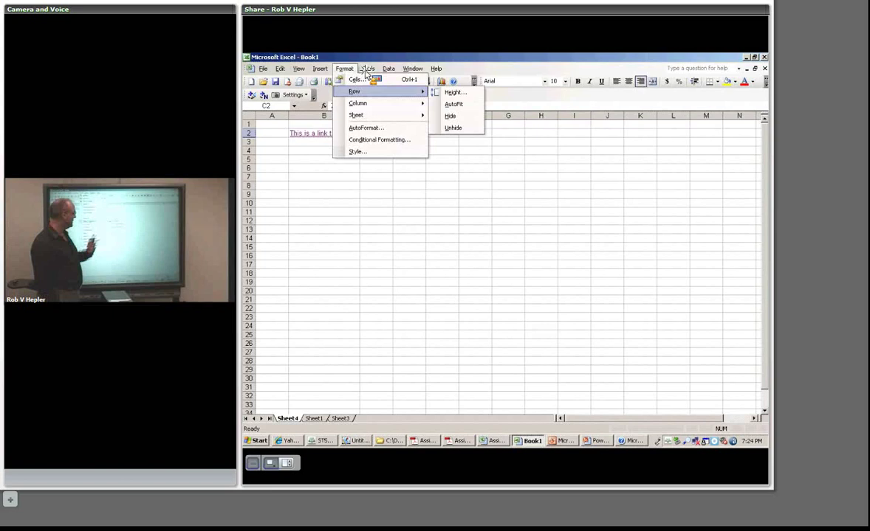
{"action": "mouse_move", "coordinate": [369, 70]}
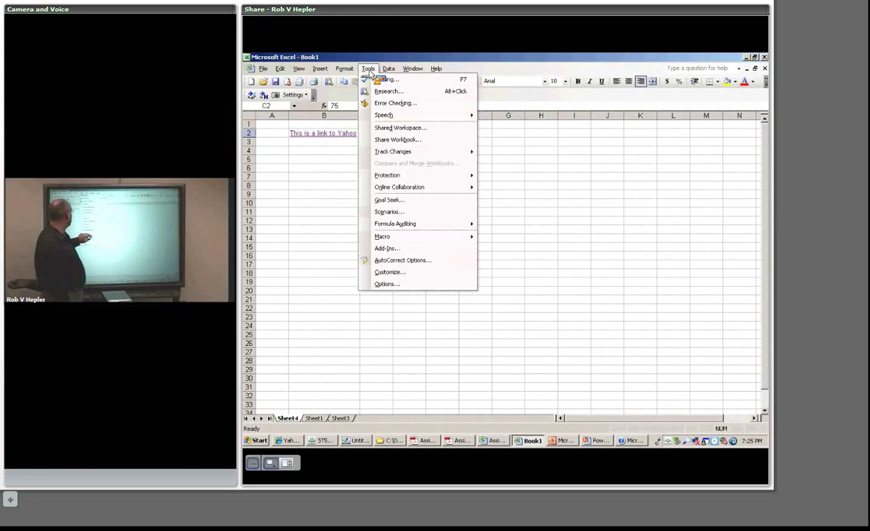
{"action": "left_click", "coordinate": [385, 285]}
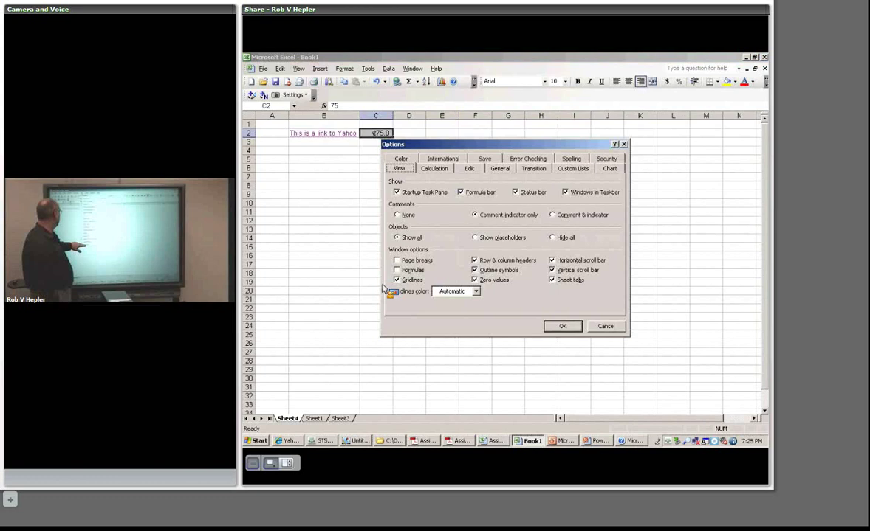
{"action": "left_click", "coordinate": [443, 159]}
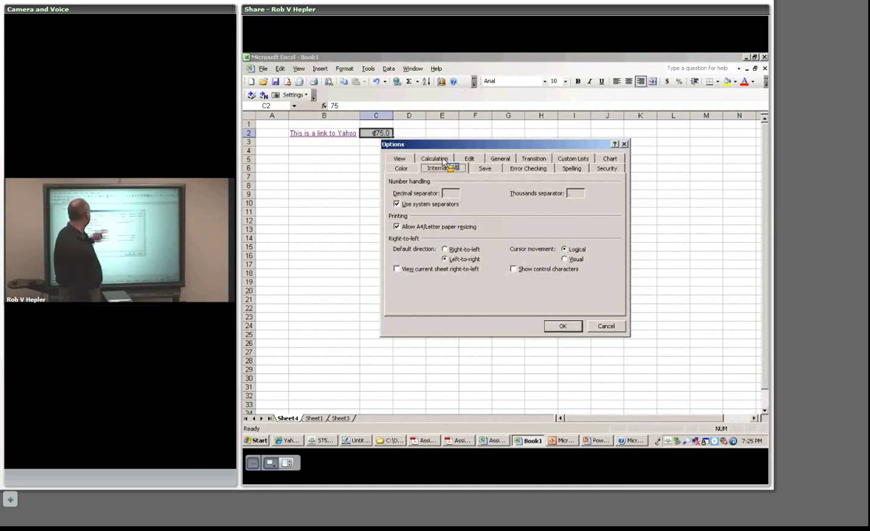
{"action": "left_click", "coordinate": [599, 329]}
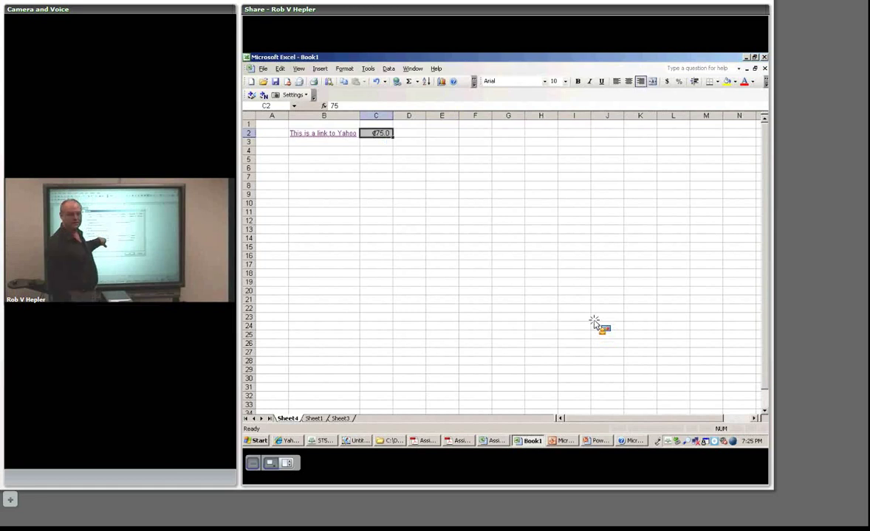
- Show the full set of data commands, and examine the choices for importing external data and for lists
{"action": "left_click", "coordinate": [388, 69]}
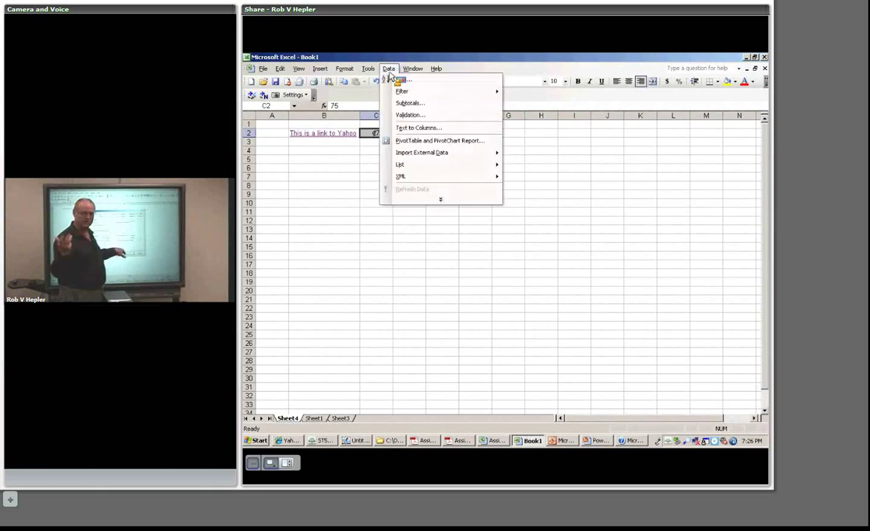
{"action": "left_click", "coordinate": [441, 199]}
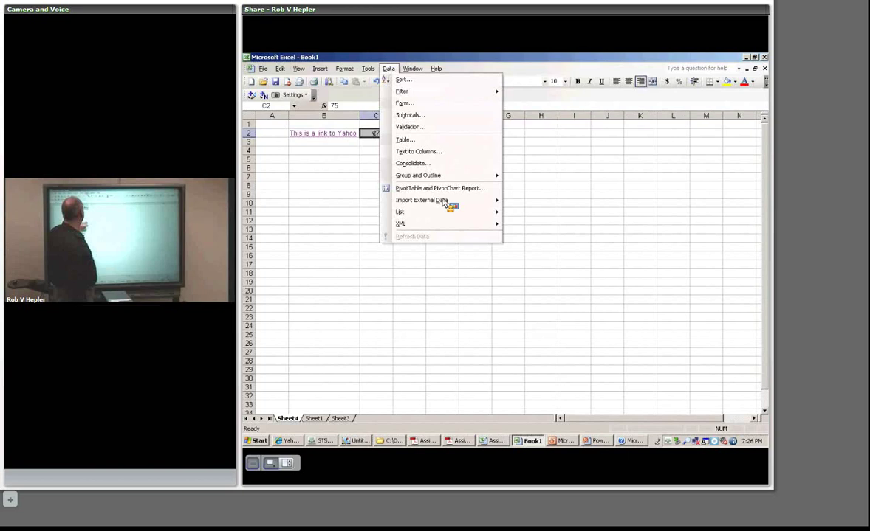
{"action": "mouse_move", "coordinate": [419, 204]}
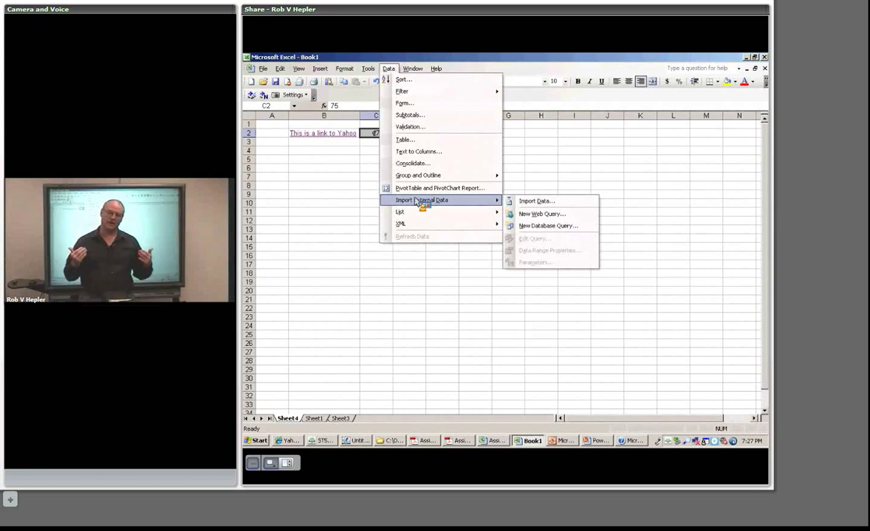
{"action": "mouse_move", "coordinate": [399, 217]}
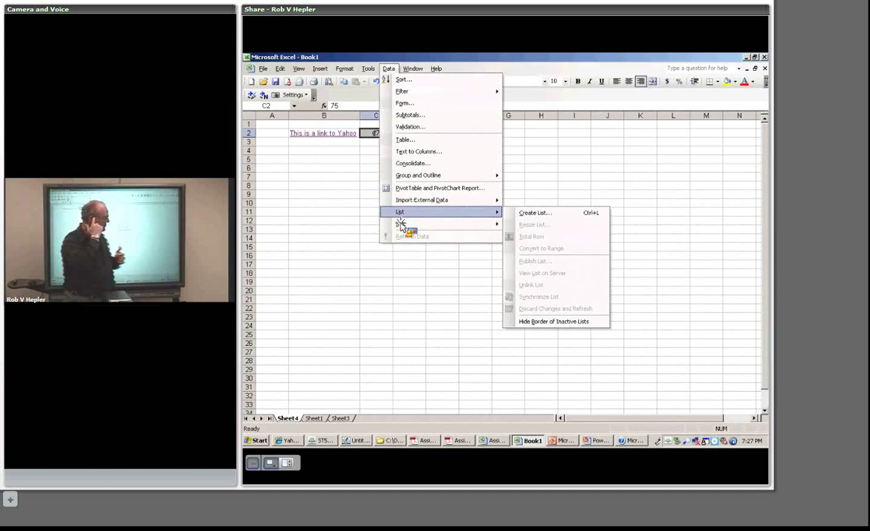
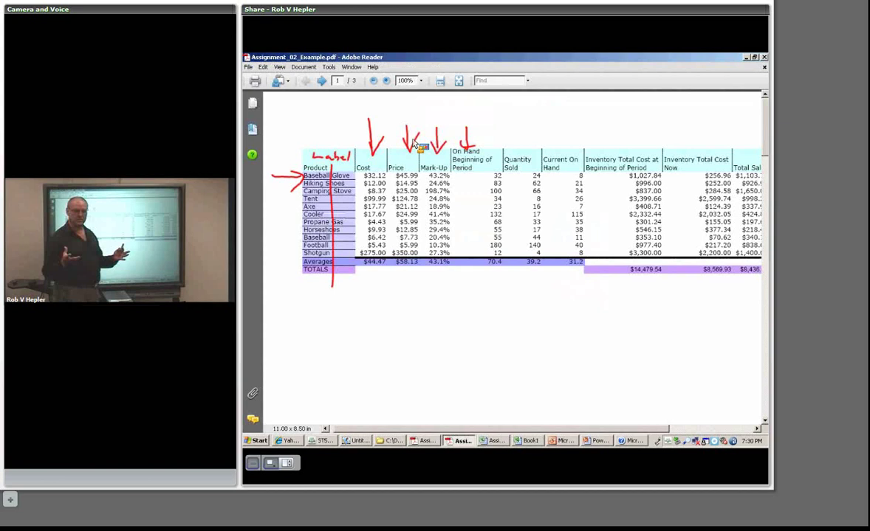
- In Assignment_02_Example.pdf in Adobe Reader, draw a red line across the inventory table's column headings, and go to the balance sheet on page 2
{"action": "left_click_drag", "start_coordinate": [340, 161], "coordinate": [753, 160]}
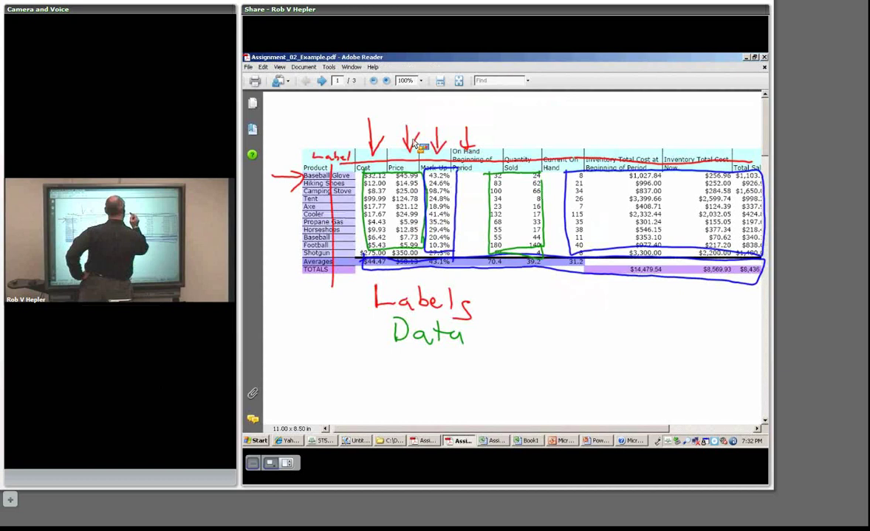
{"action": "left_click", "coordinate": [765, 143]}
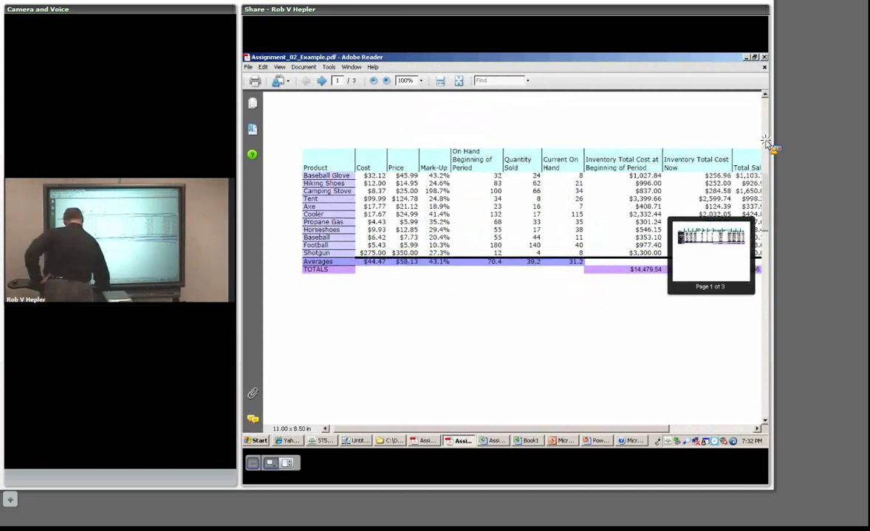
{"action": "left_click_drag", "start_coordinate": [765, 142], "coordinate": [768, 260]}
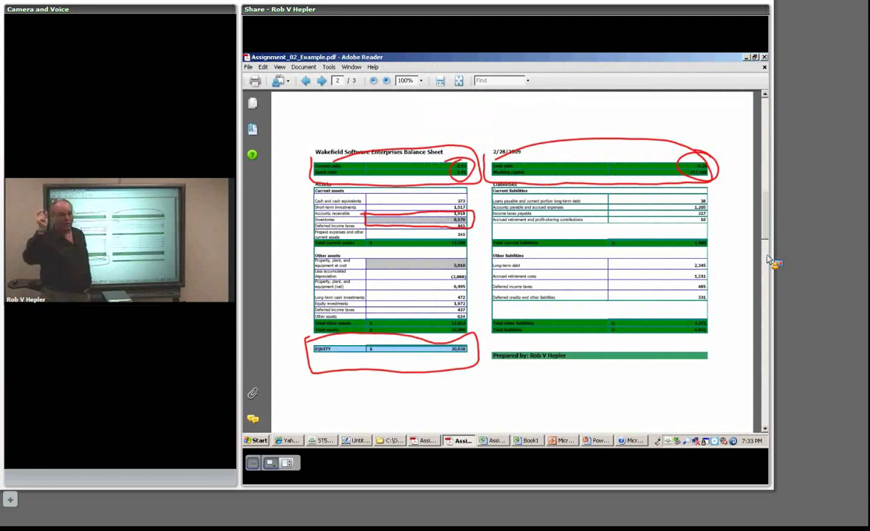
- Close the red ink layer over the balance sheet, and go to the charts on page 3
{"action": "right_click", "coordinate": [767, 258]}
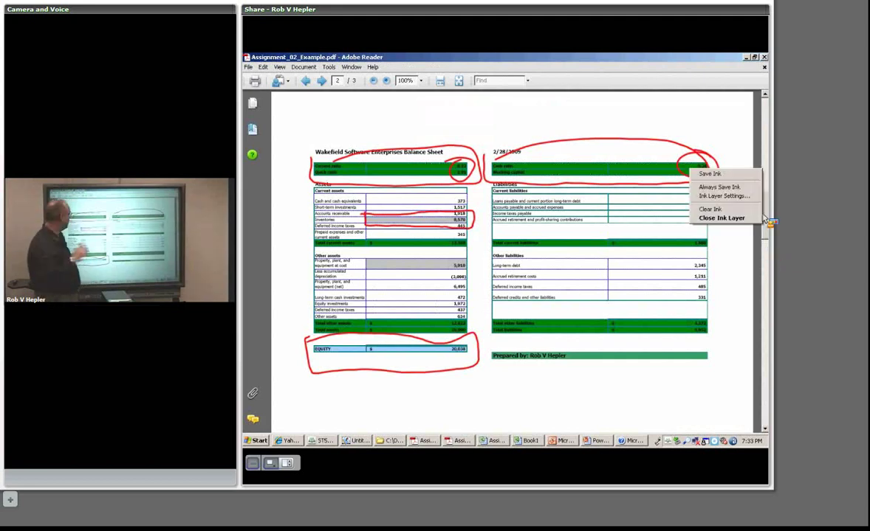
{"action": "left_click", "coordinate": [759, 218]}
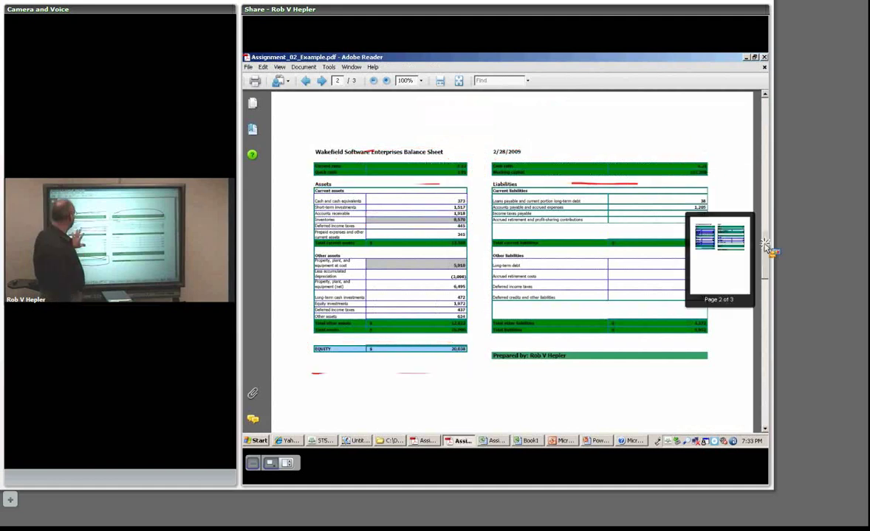
{"action": "left_click_drag", "start_coordinate": [766, 247], "coordinate": [768, 393]}
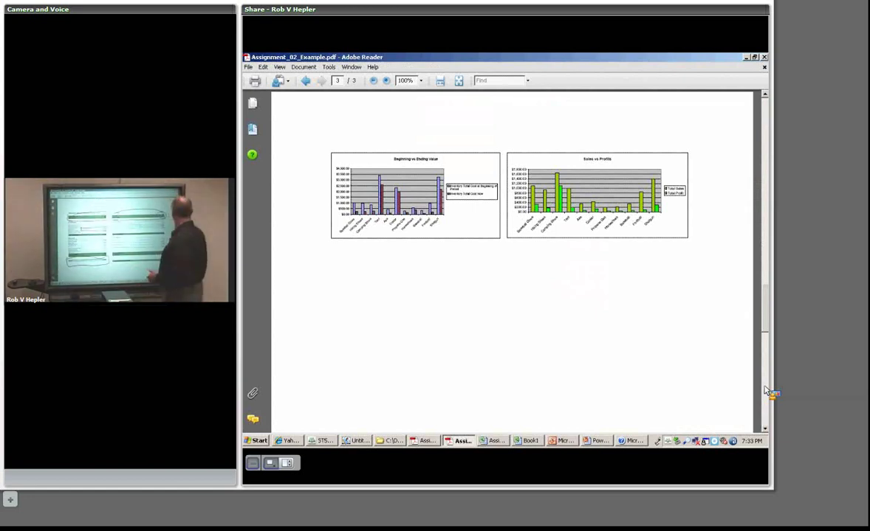
- Switch to Assignment_02_Example.xls in Excel, look over the Balance Sheet worksheet, and show the Inventory worksheet
{"action": "key", "text": "alt+Tab"}
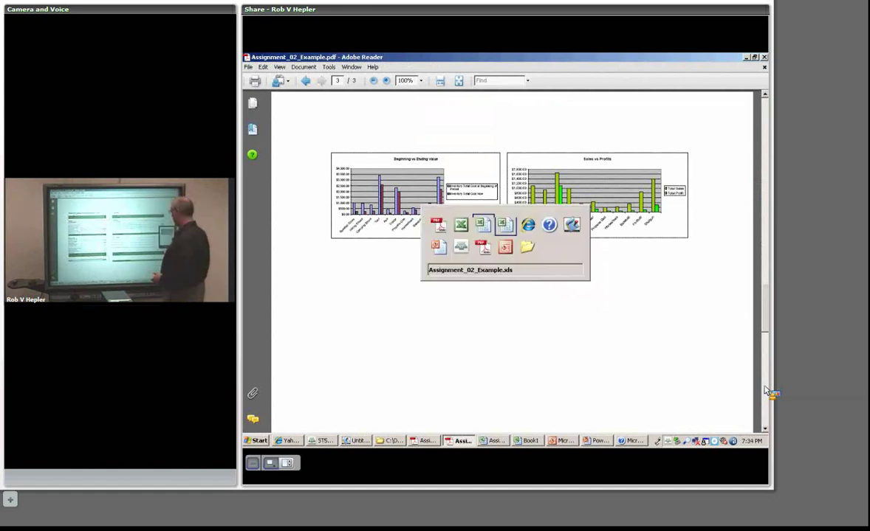
{"action": "key", "text": "alt+Tab"}
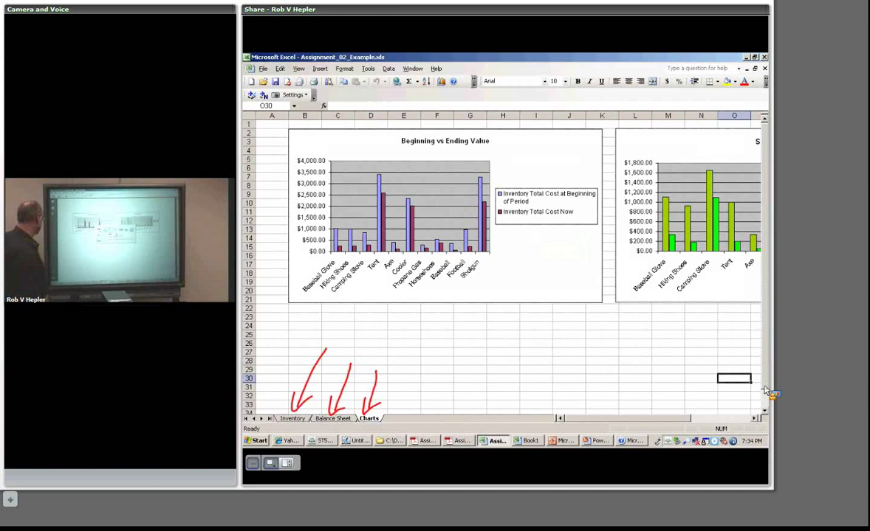
{"action": "left_click", "coordinate": [336, 419]}
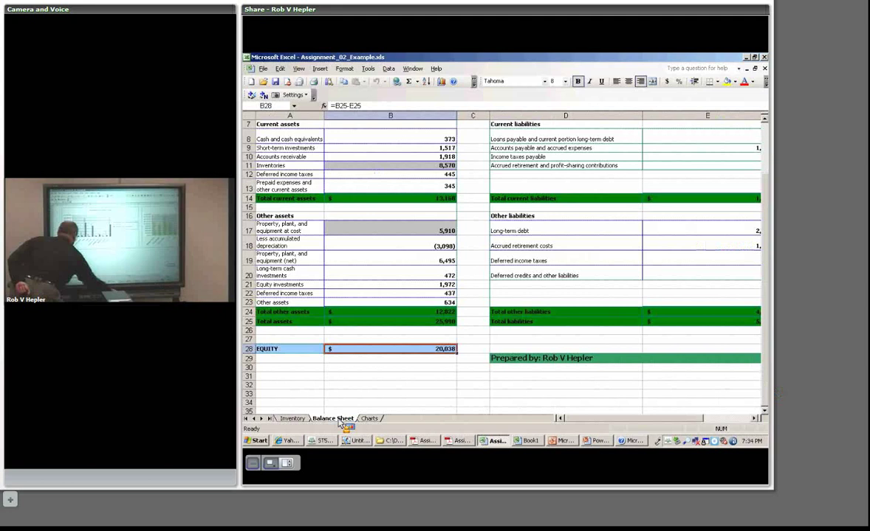
{"action": "scroll", "coordinate": [340, 423], "scroll_direction": "up", "scroll_amount": 1}
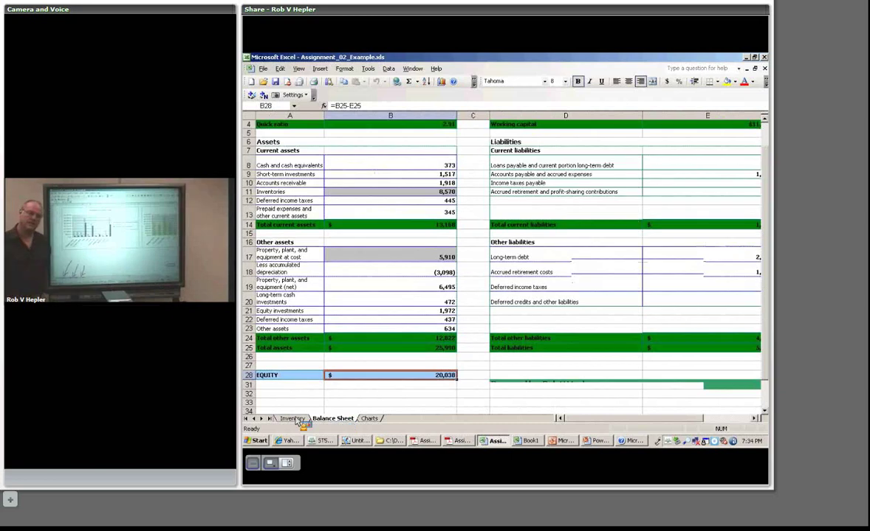
{"action": "left_click", "coordinate": [292, 418]}
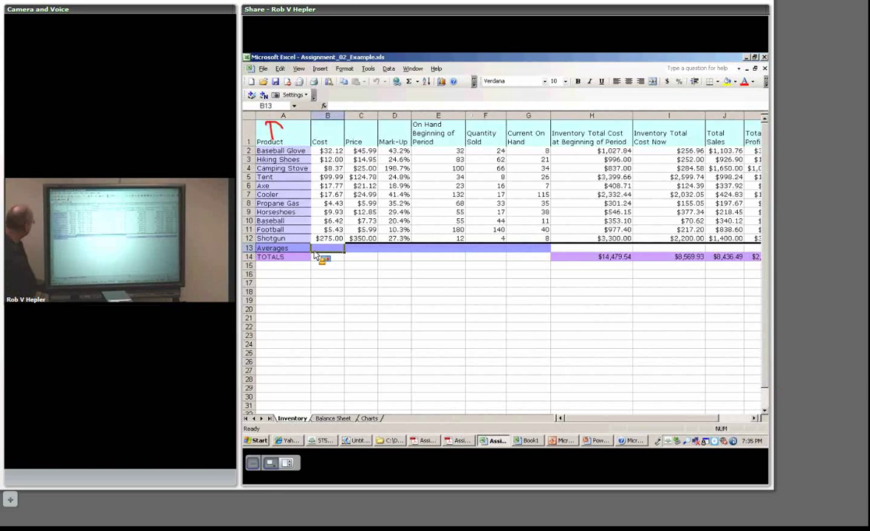
- Insert the statistical AVERAGE function in cell B13 to average the costs in B2:B12
{"action": "left_click", "coordinate": [348, 108]}
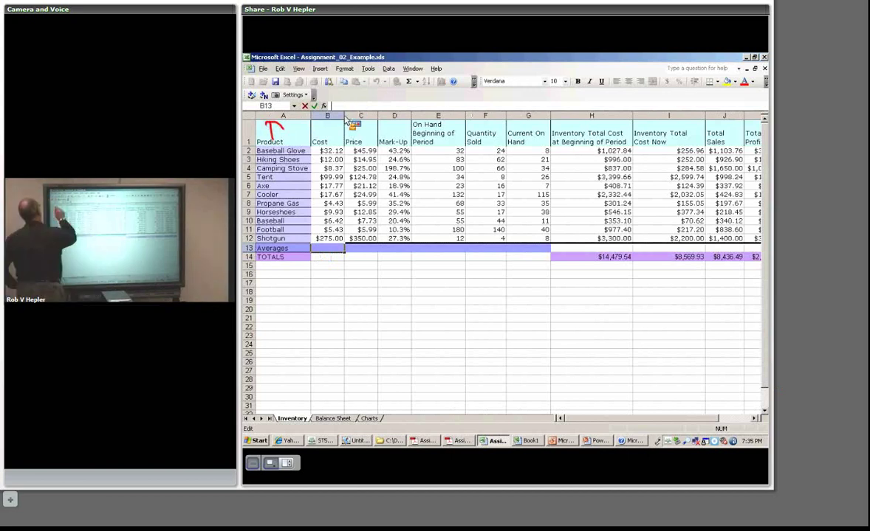
{"action": "key", "text": "shift+F3"}
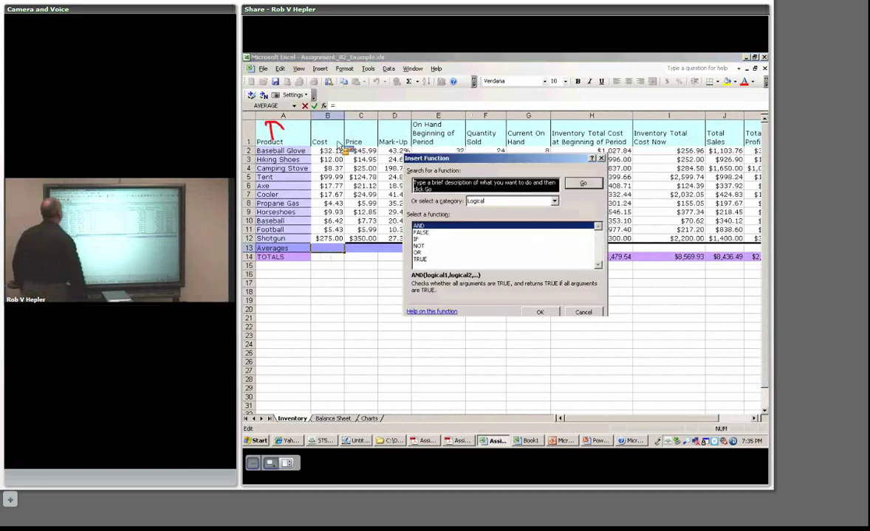
{"action": "left_click", "coordinate": [553, 201]}
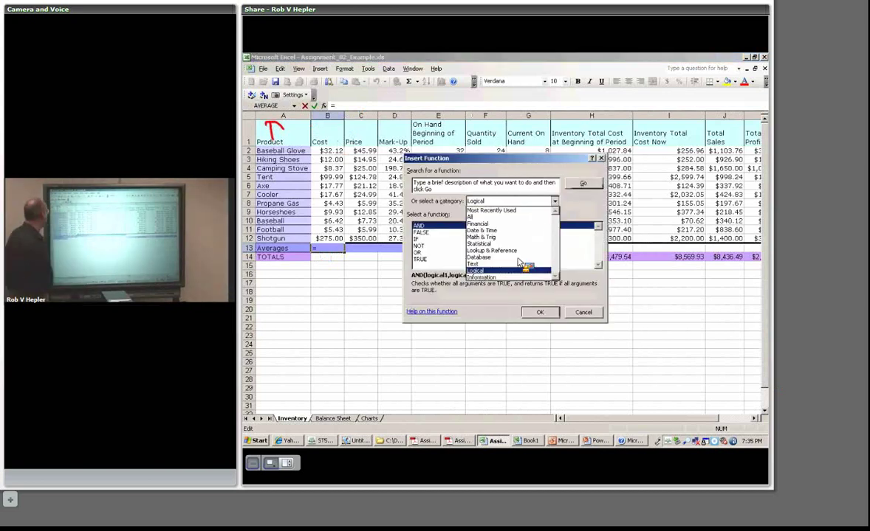
{"action": "left_click", "coordinate": [484, 244]}
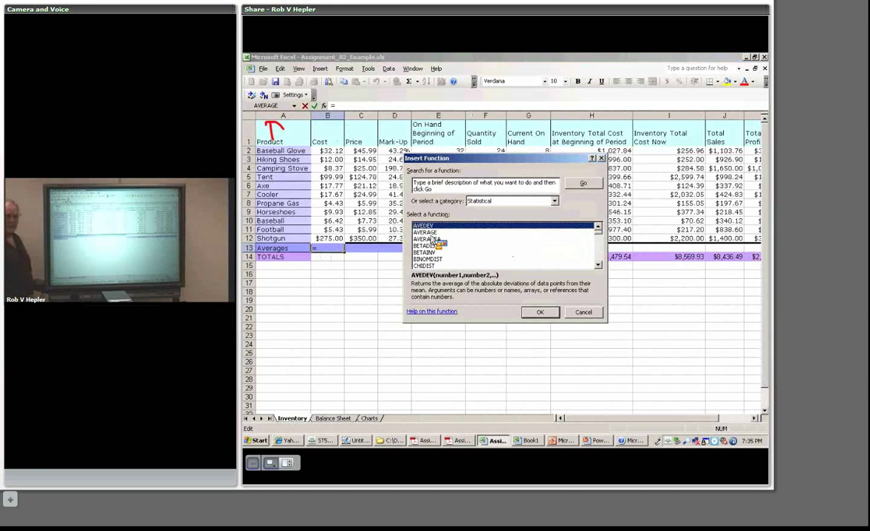
{"action": "double_click", "coordinate": [427, 233]}
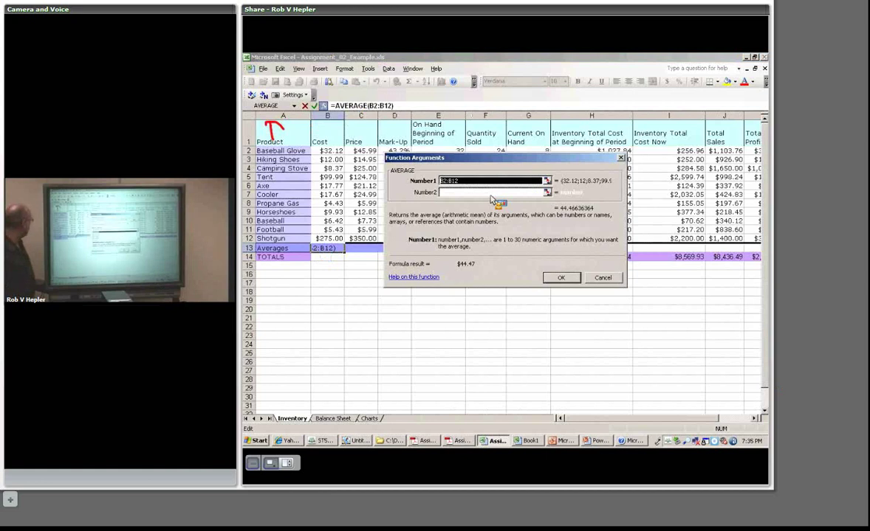
{"action": "left_click", "coordinate": [559, 279]}
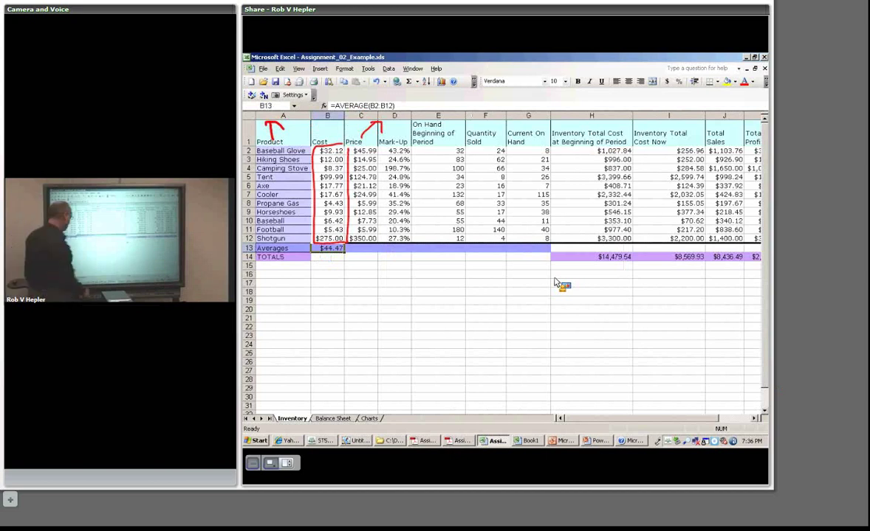
- Copy the average formula from B13 to C13:G13 in the Averages row
{"action": "left_click", "coordinate": [336, 254]}
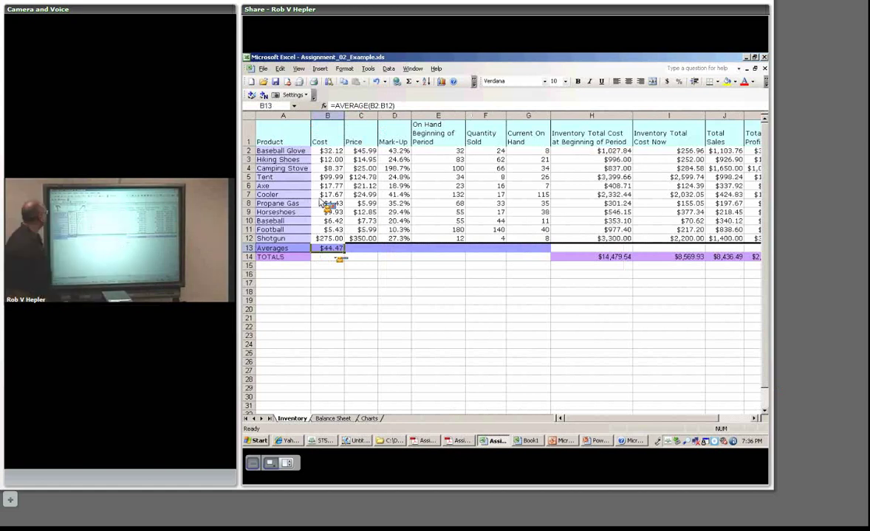
{"action": "key", "text": "ctrl+c"}
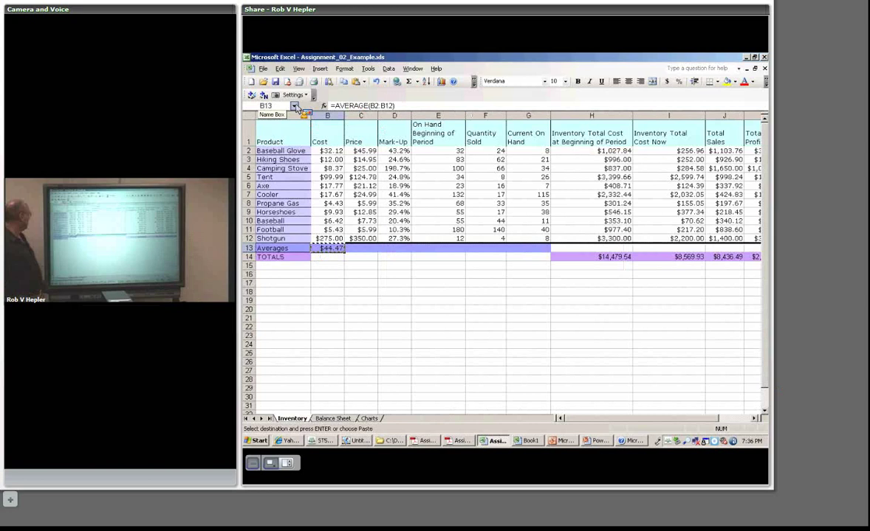
{"action": "key", "text": "Right"}
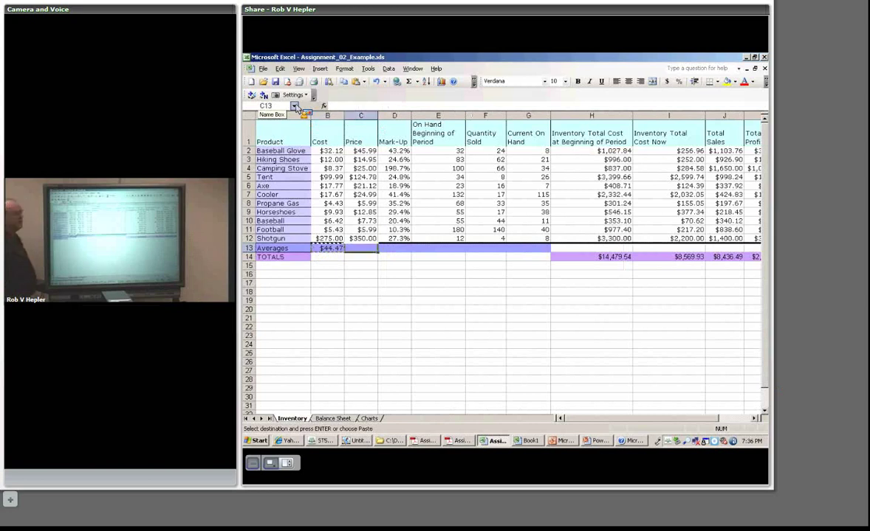
{"action": "key", "text": "shift+Right"}
{"action": "key", "text": "shift+Right"}
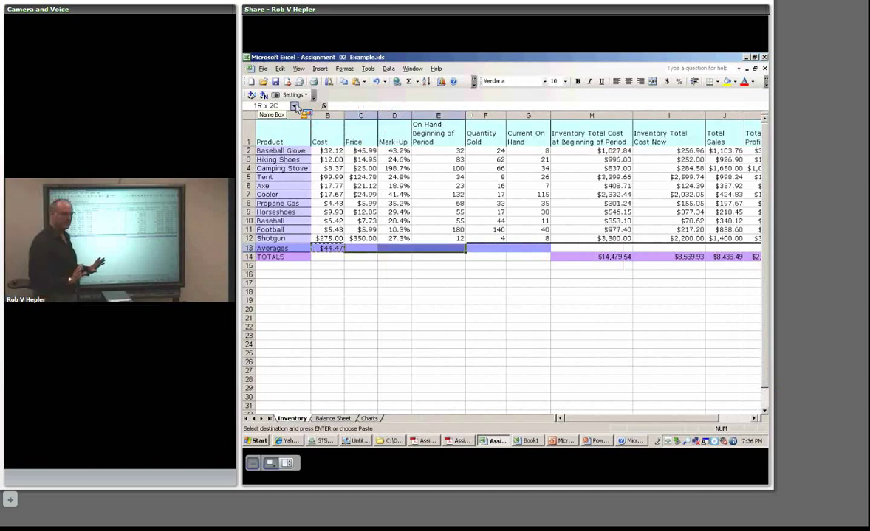
{"action": "key", "text": "shift+Right"}
{"action": "key", "text": "shift+Right"}
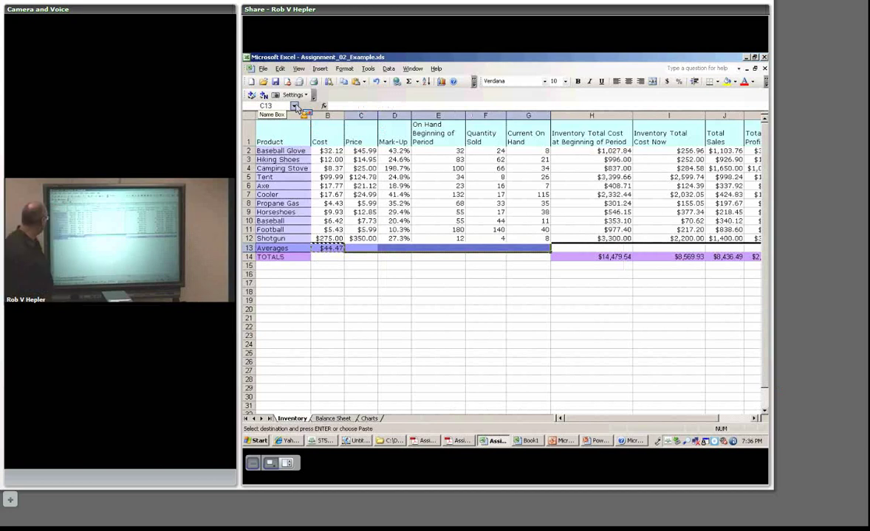
{"action": "left_click", "coordinate": [286, 69]}
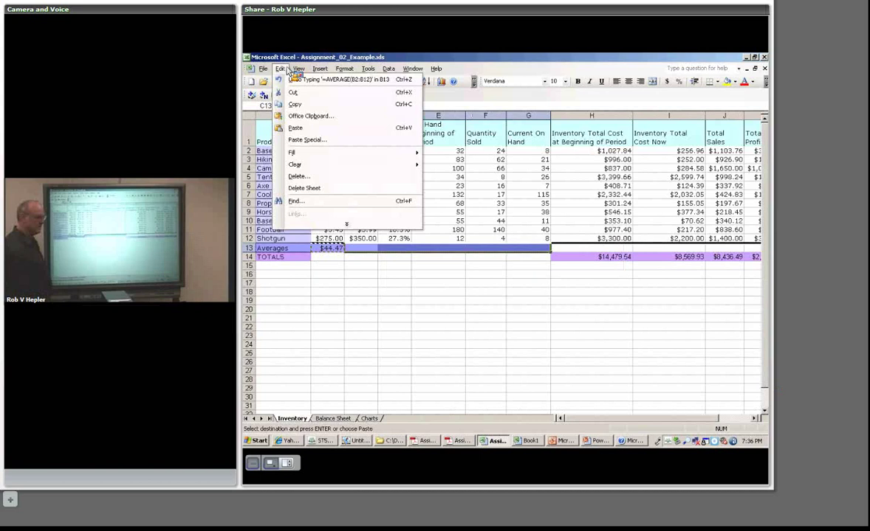
{"action": "left_click", "coordinate": [295, 128]}
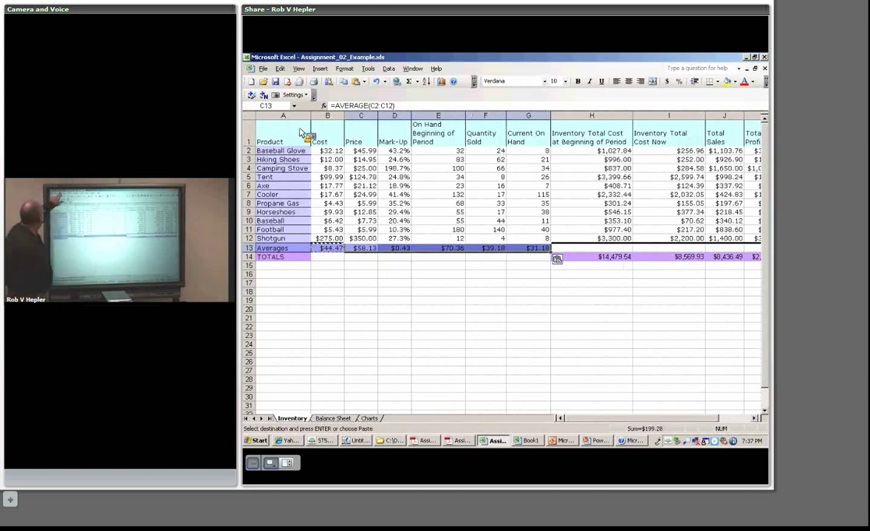
- Examine how the cell references change between the average formulas in B13, C13 and D13
{"action": "key", "text": "Right"}
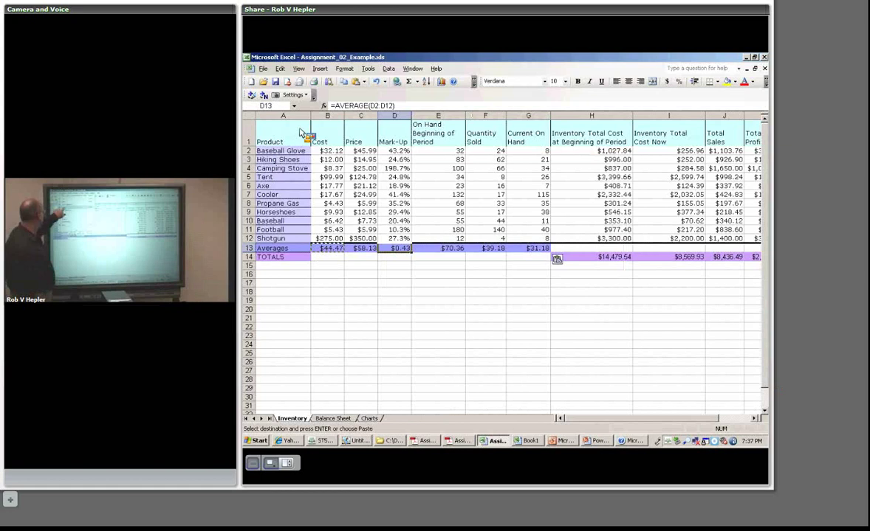
{"action": "key", "text": "Left"}
{"action": "key", "text": "Left"}
{"action": "key", "text": "Left"}
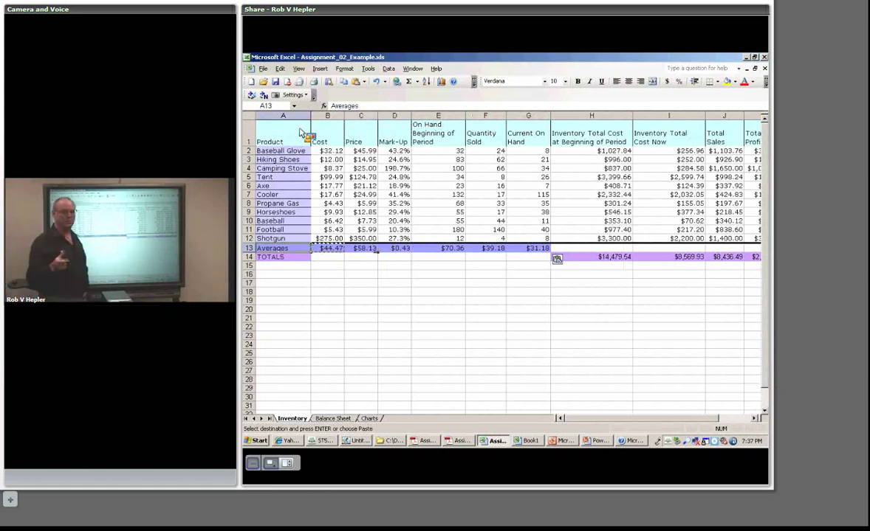
{"action": "key", "text": "Right"}
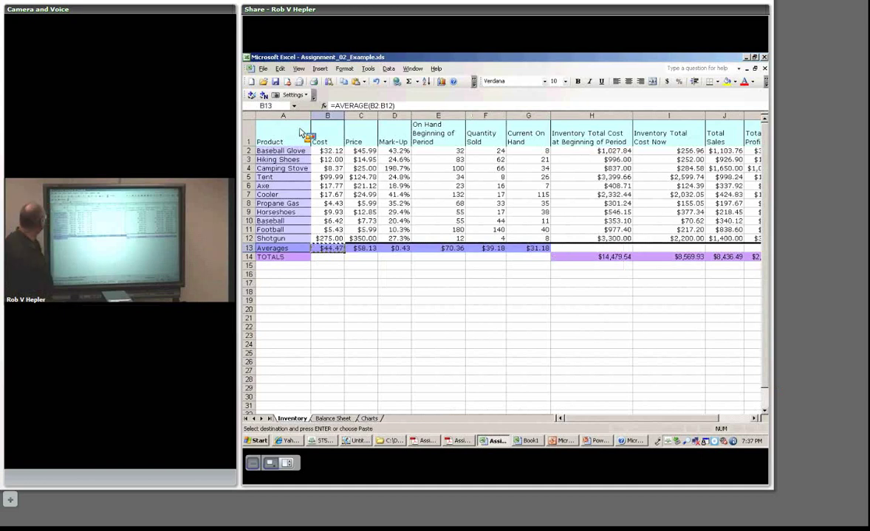
{"action": "key", "text": "Right"}
- Paste the copied average formula across C13:G13 again, and check the formula in C13
{"action": "key", "text": "Caps_Lock"}
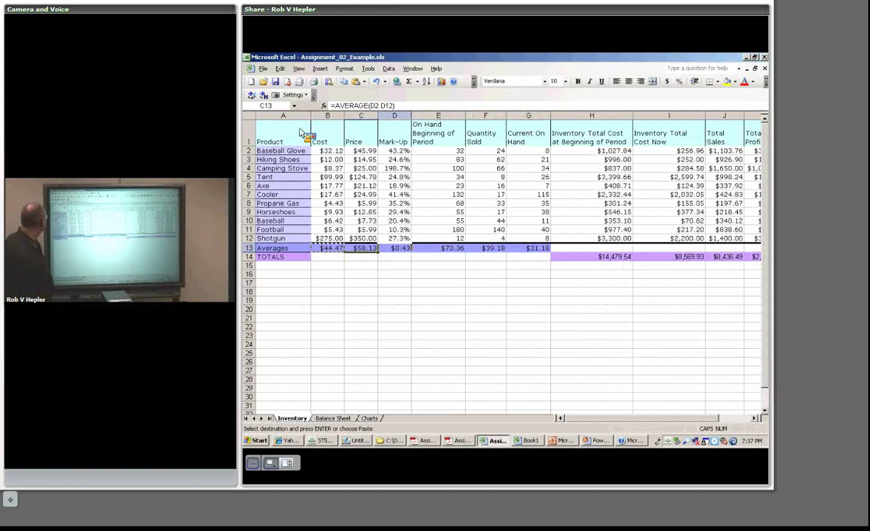
{"action": "left_click_drag", "start_coordinate": [438, 248], "coordinate": [528, 248]}
{"action": "key", "text": "ctrl+v"}
{"action": "left_click_drag", "start_coordinate": [361, 248], "coordinate": [528, 248]}
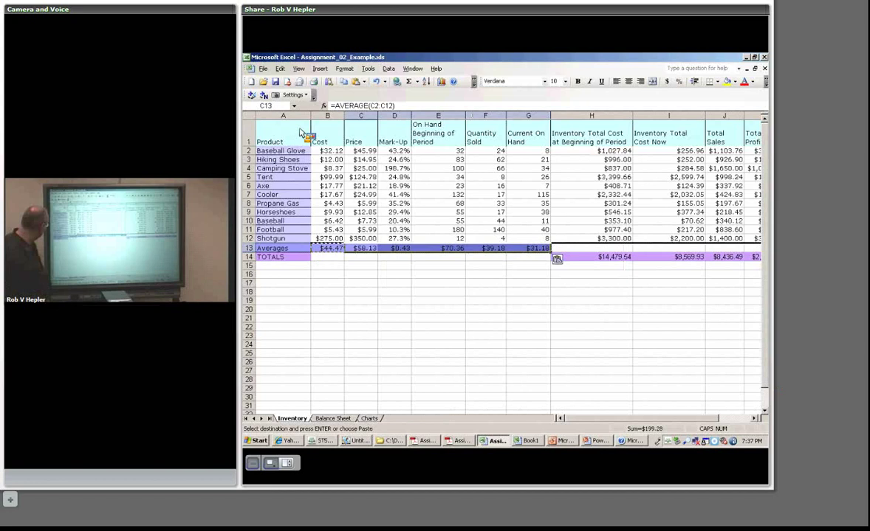
{"action": "key", "text": "Left"}
{"action": "key", "text": "Right"}
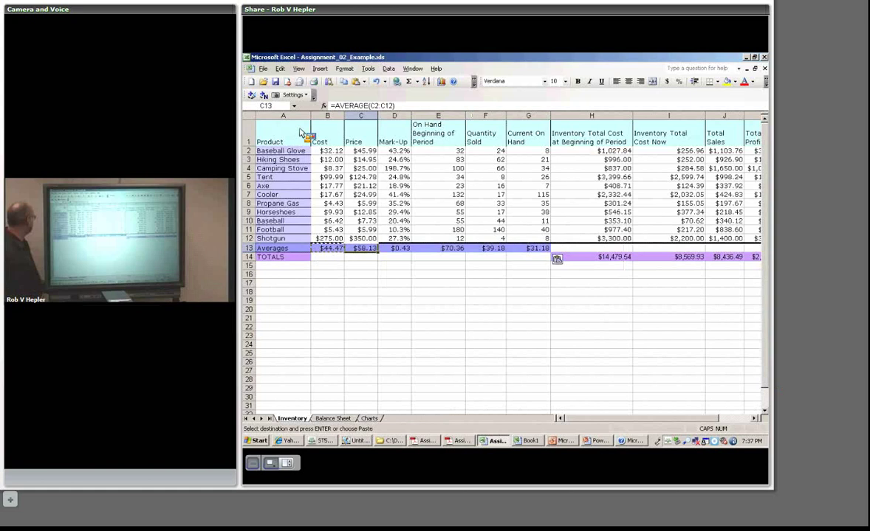
- Format the average mark-up in cell D13 as a percentage with one decimal place
{"action": "key", "text": "Right"}
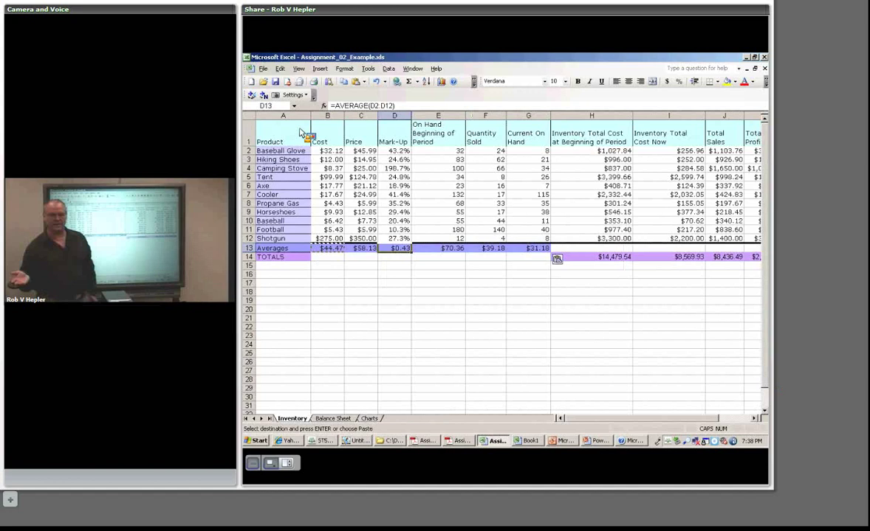
{"action": "left_click", "coordinate": [344, 69]}
{"action": "left_click", "coordinate": [360, 79]}
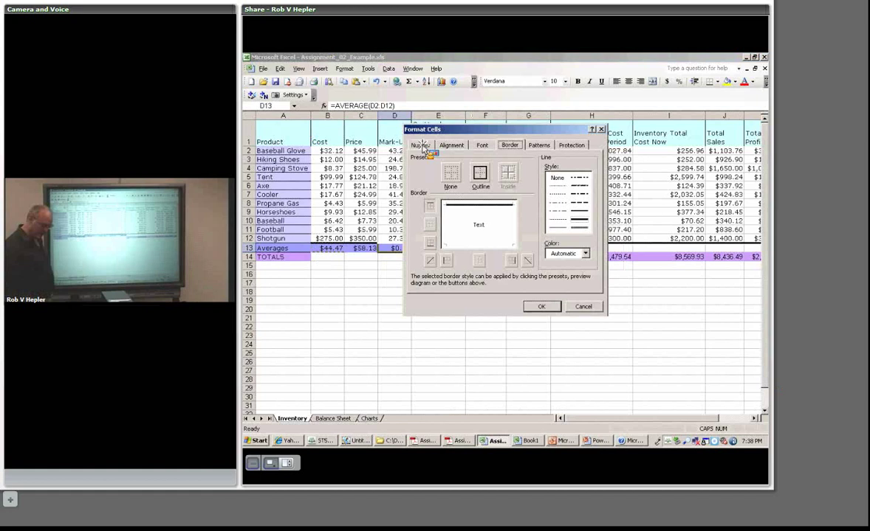
{"action": "left_click", "coordinate": [421, 146]}
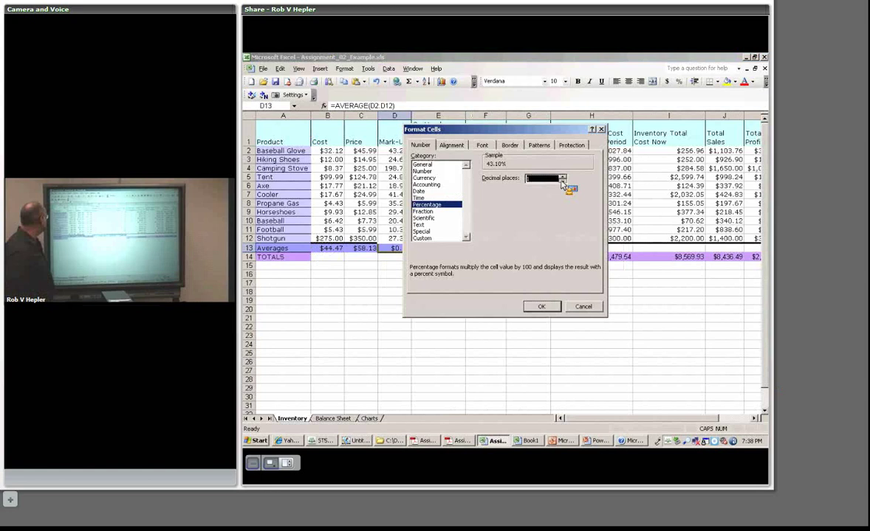
{"action": "left_click", "coordinate": [541, 307]}
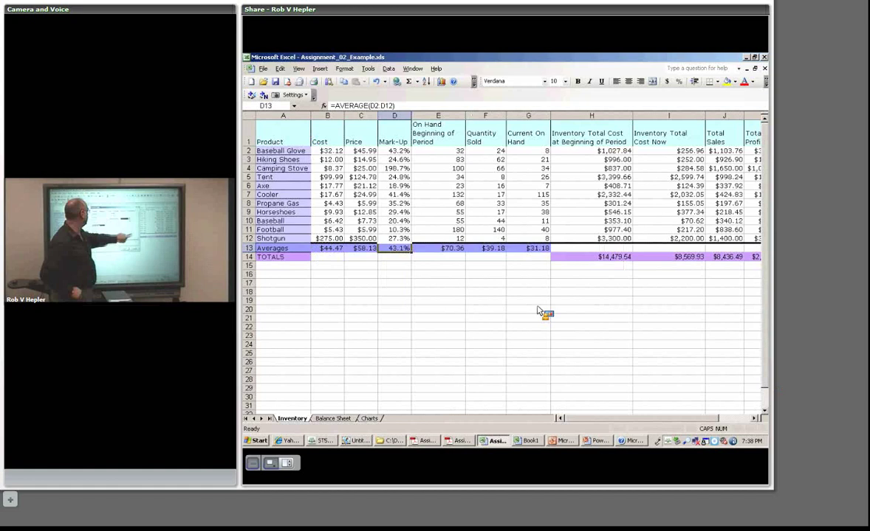
- Clear the averages in C13:G13 and make the references in B13 absolute, as =AVERAGE($B$2:$B$12)
{"action": "left_click_drag", "start_coordinate": [361, 248], "coordinate": [528, 248]}
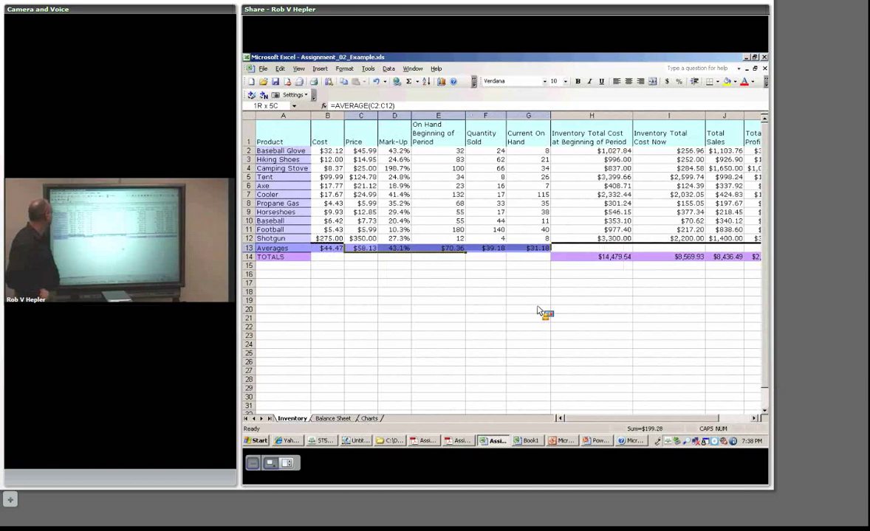
{"action": "key", "text": "ctrl+z"}
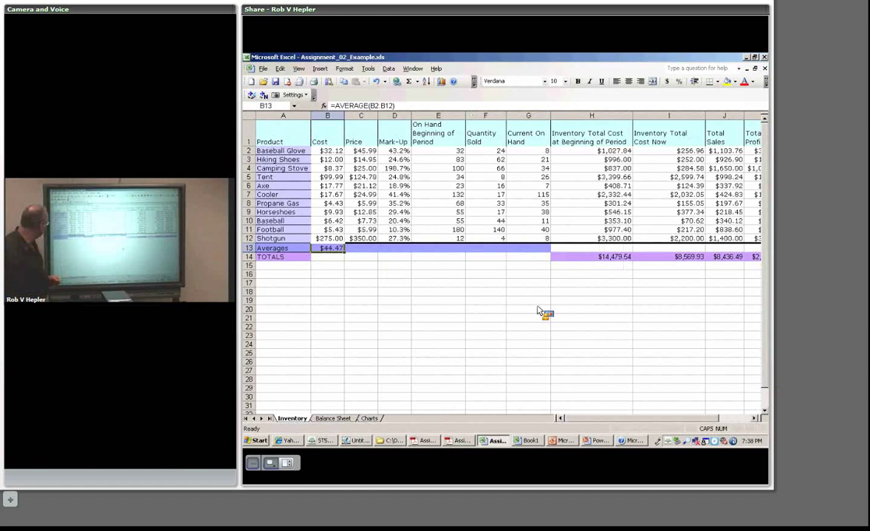
{"action": "key", "text": "F2"}
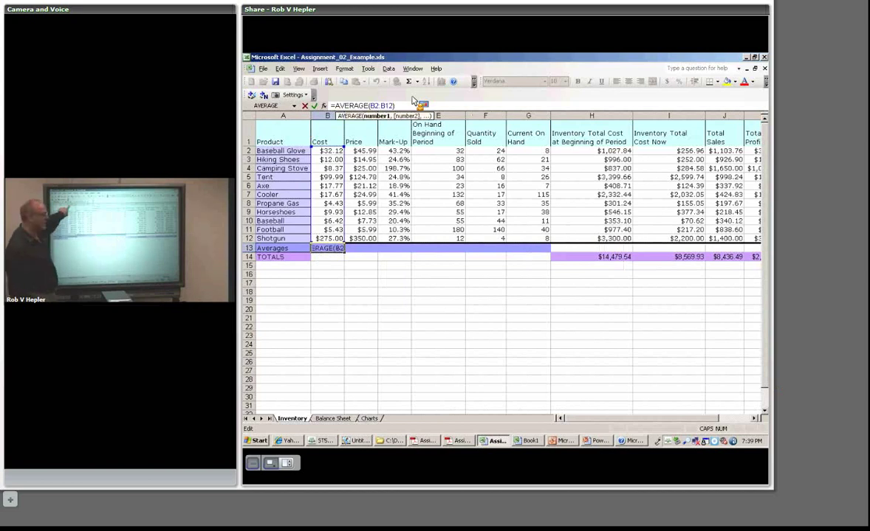
{"action": "key", "text": "F4"}
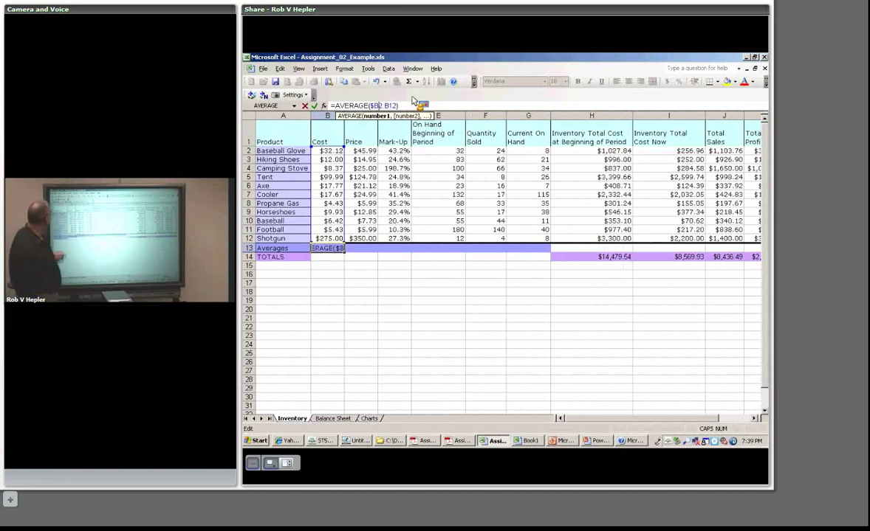
{"action": "key", "text": "Right"}
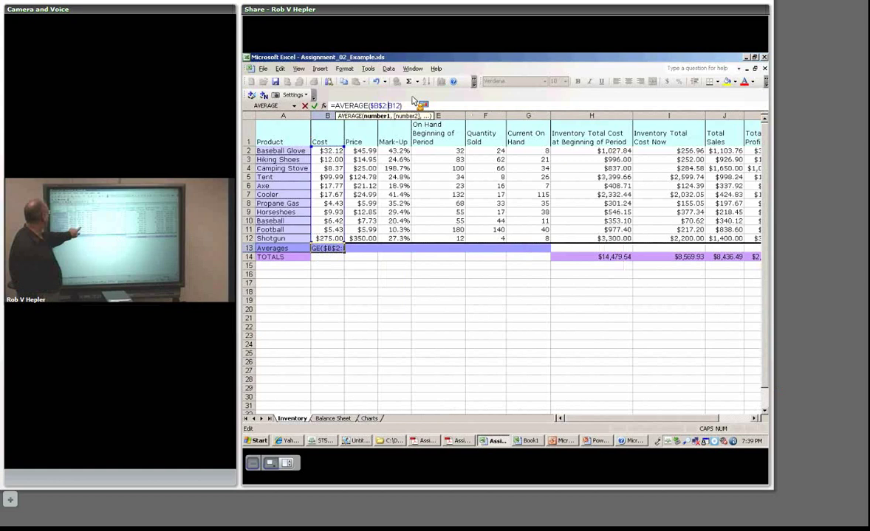
{"action": "type", "text": "$"}
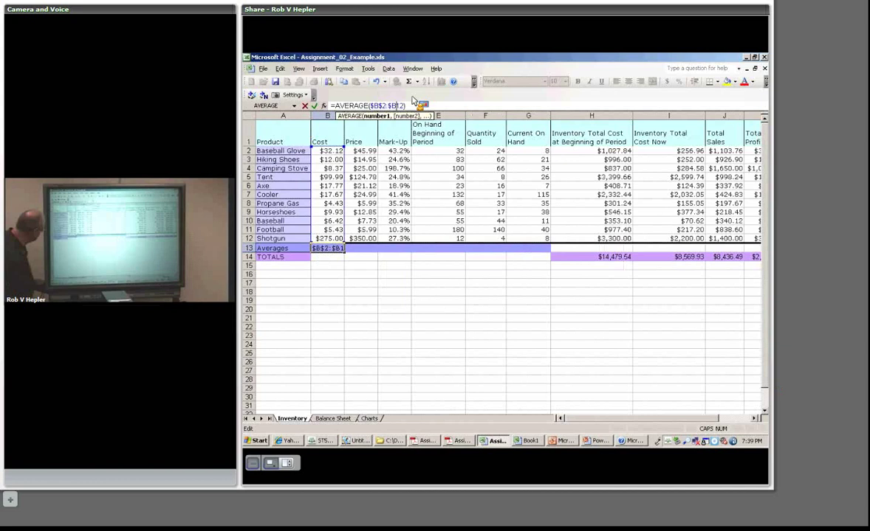
{"action": "type", "text": "$"}
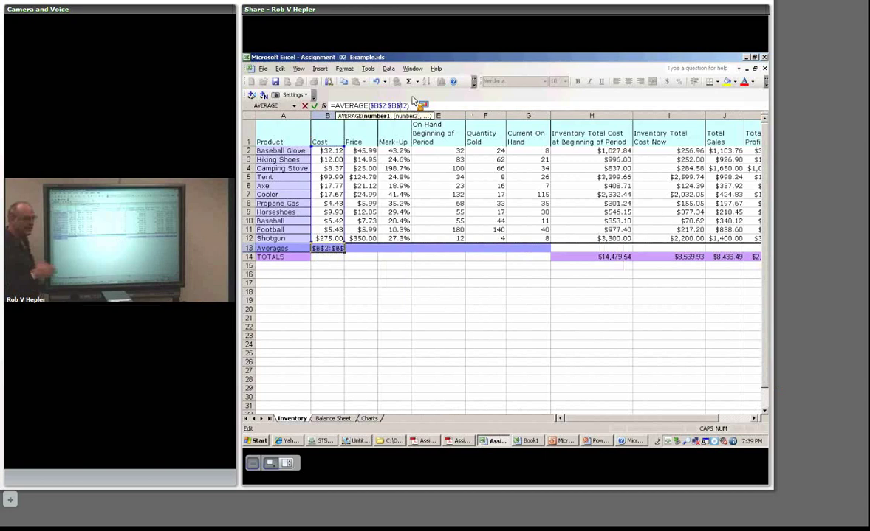
{"action": "key", "text": "Return"}
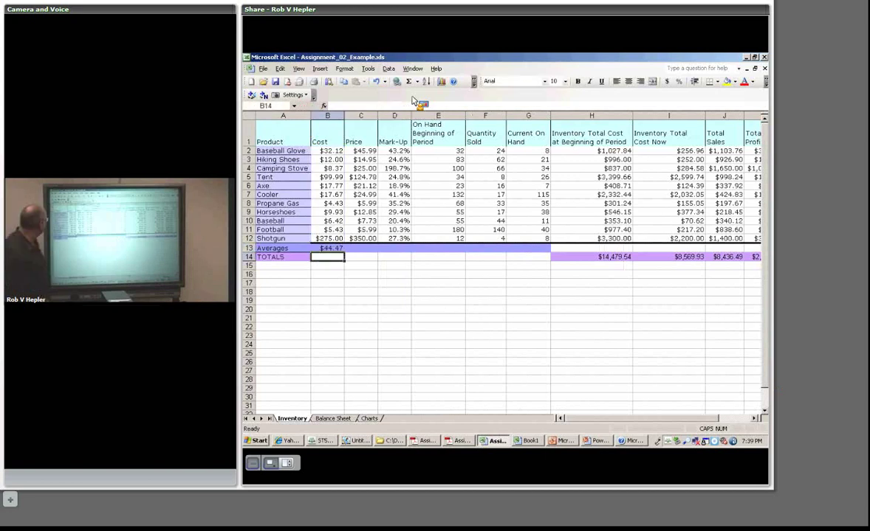
- Copy the absolute-reference average formula from B13 to C13:G13 and check the formula in D13
{"action": "key", "text": "Up"}
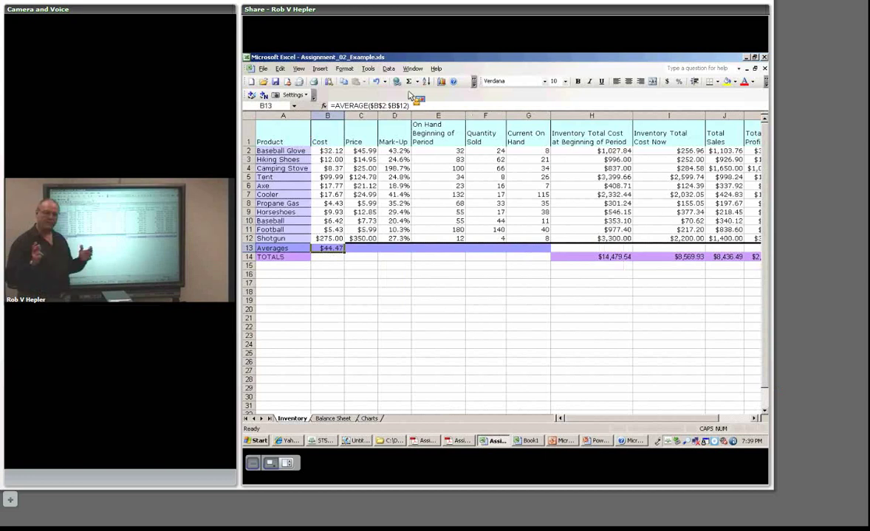
{"action": "key", "text": "ctrl+c"}
{"action": "key", "text": "shift+Right"}
{"action": "key", "text": "shift+Right"}
{"action": "key", "text": "shift+Right"}
{"action": "key", "text": "shift+Right"}
{"action": "key", "text": "shift+Right"}
{"action": "key", "text": "ctrl+v"}
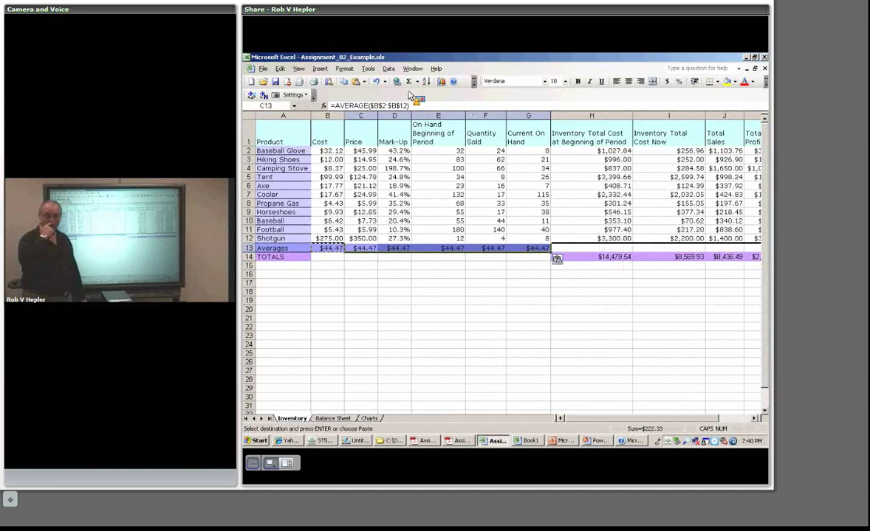
{"action": "key", "text": "Tab"}
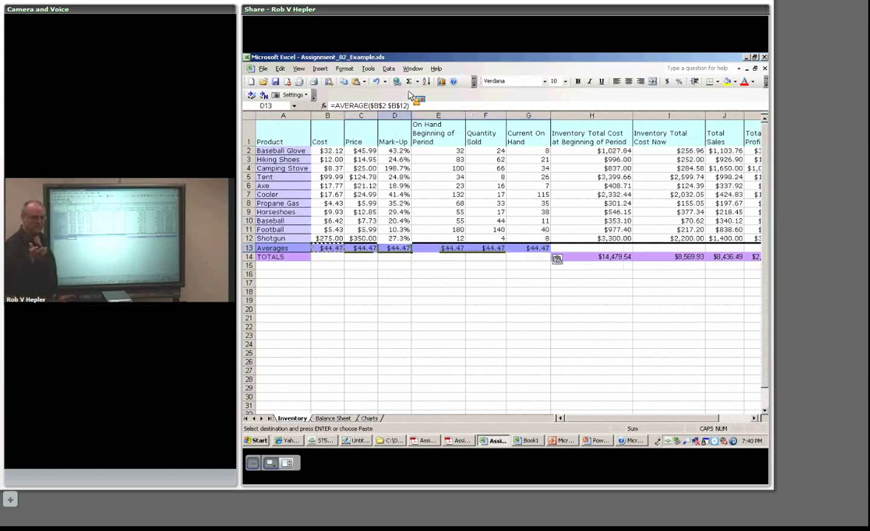
- Check the total formulas in J14 and K14 of the TOTALS row
{"action": "left_click", "coordinate": [549, 257]}
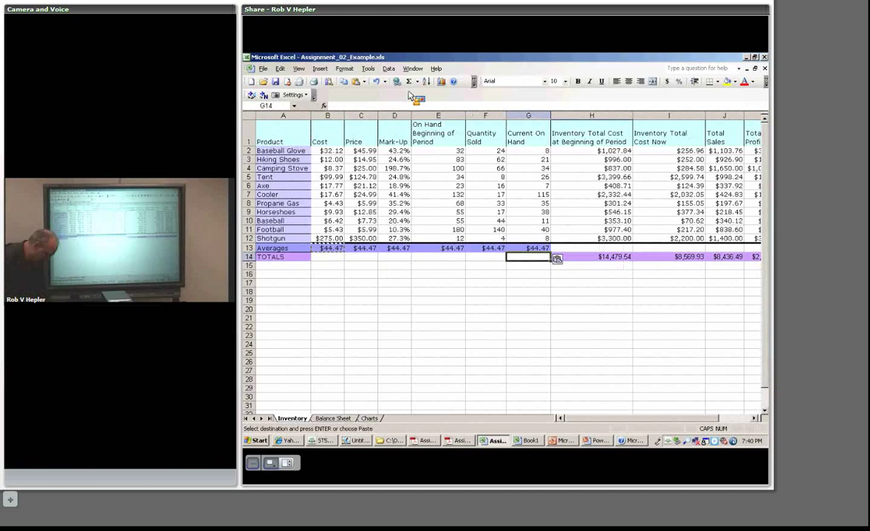
{"action": "left_click_drag", "start_coordinate": [723, 257], "coordinate": [668, 256]}
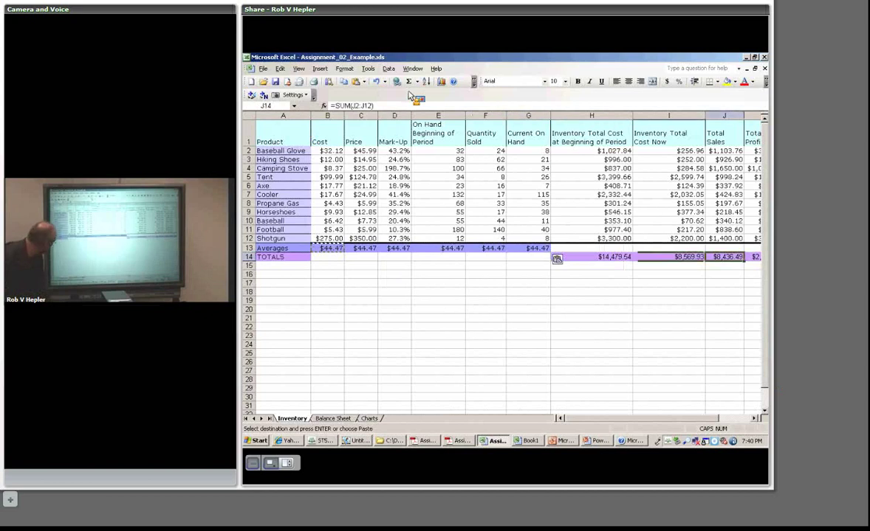
{"action": "key", "text": "Right"}
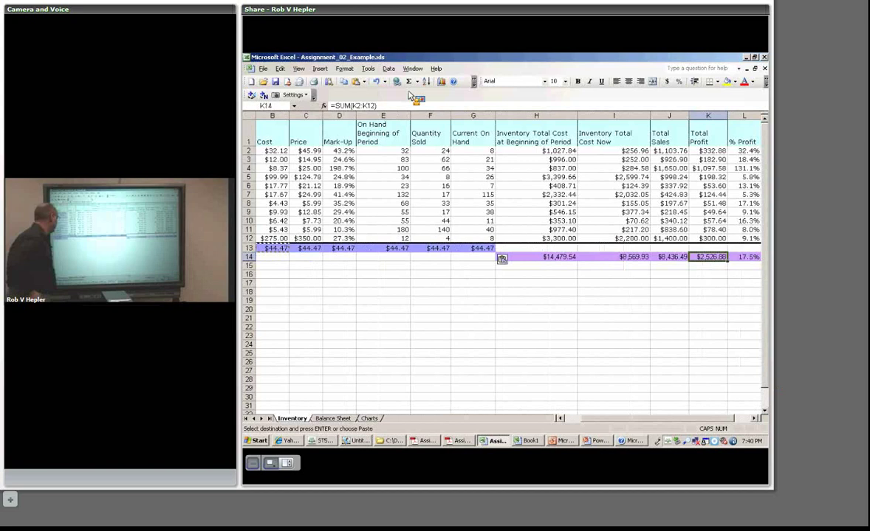
- View the cell shading settings of the Propane Gas cell A8 without changing them
{"action": "key", "text": "Home"}
{"action": "key", "text": "Up"}
{"action": "key", "text": "Up"}
{"action": "key", "text": "Up"}
{"action": "key", "text": "Up"}
{"action": "key", "text": "Up"}
{"action": "key", "text": "Up"}
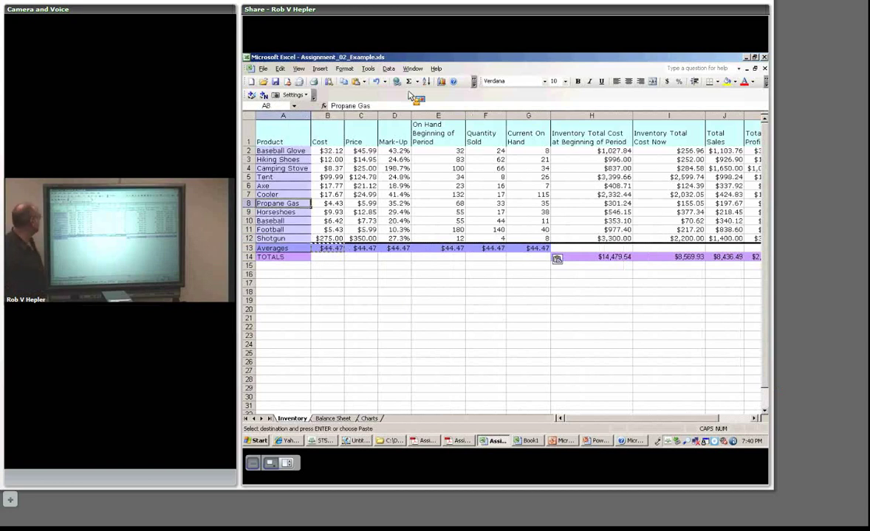
{"action": "left_click", "coordinate": [345, 69]}
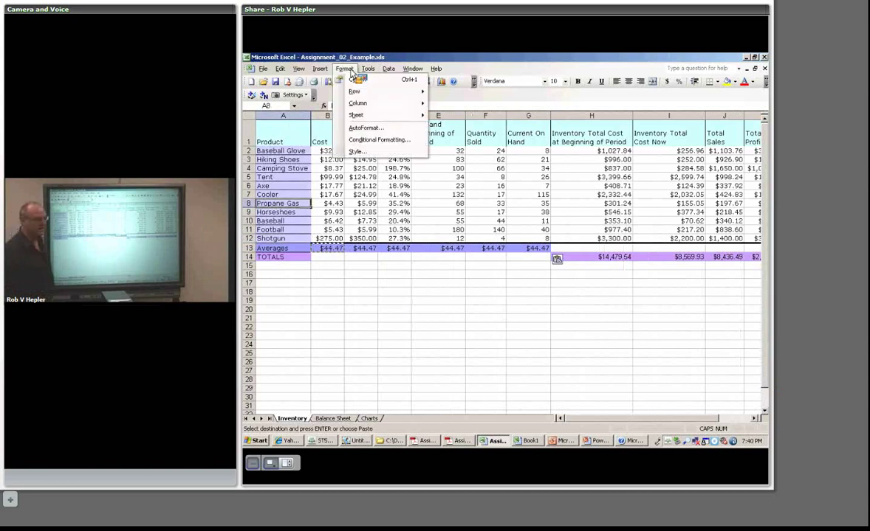
{"action": "left_click", "coordinate": [359, 79]}
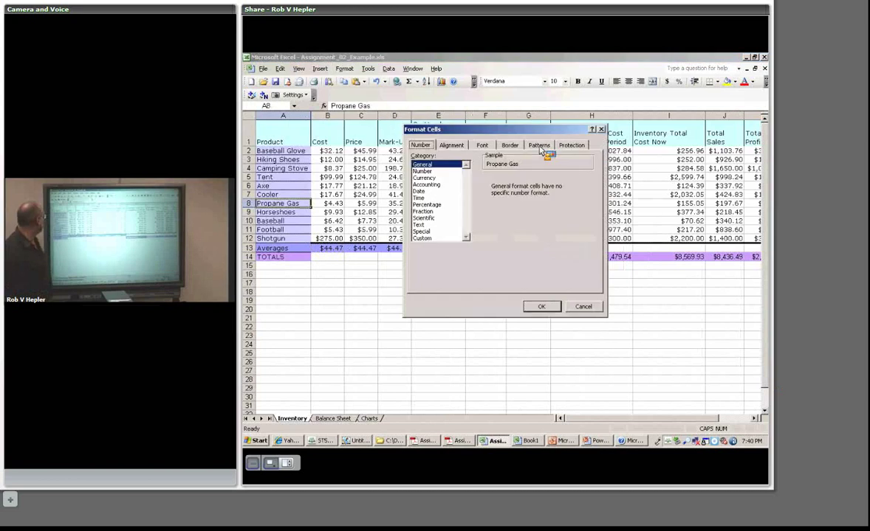
{"action": "left_click", "coordinate": [538, 146]}
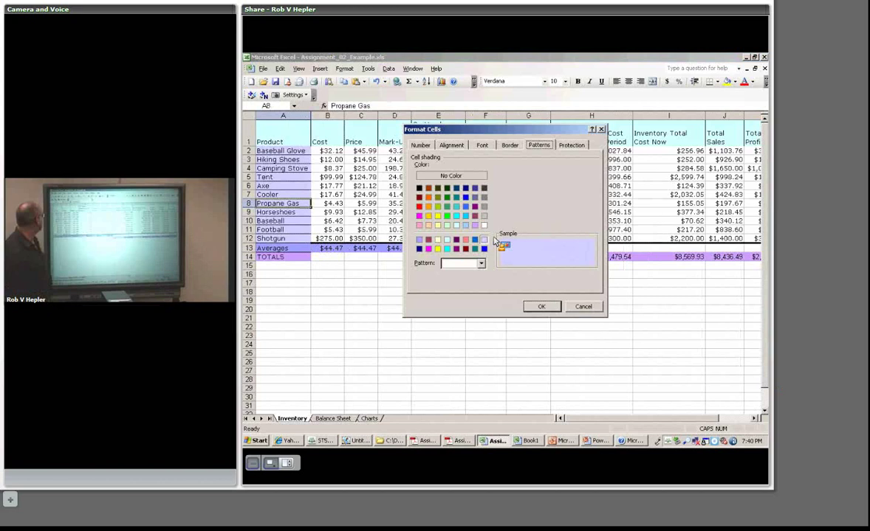
{"action": "left_click", "coordinate": [583, 307]}
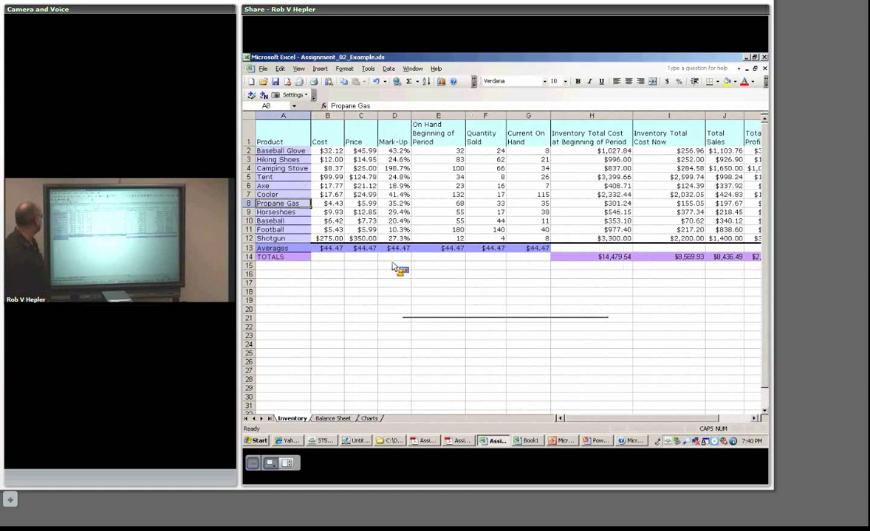
- Change the average formula in B13 back to relative references, as =AVERAGE(B2:B12)
{"action": "left_click", "coordinate": [327, 248]}
{"action": "left_click", "coordinate": [424, 106]}
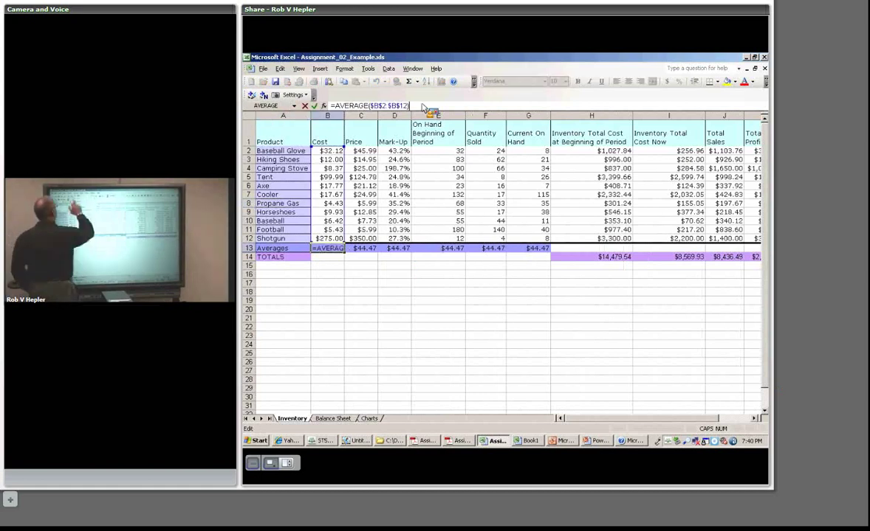
{"action": "left_click", "coordinate": [425, 106]}
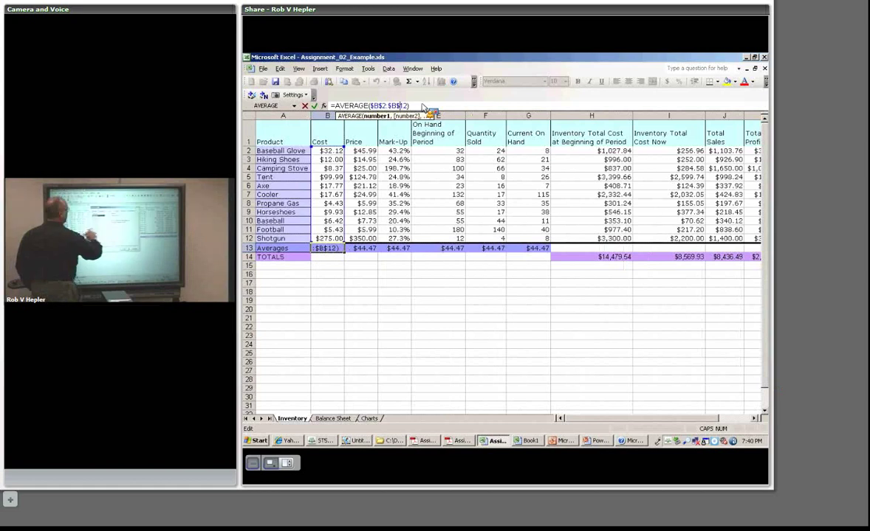
{"action": "key", "text": "F4"}
{"action": "key", "text": "F4"}
{"action": "key", "text": "F4"}
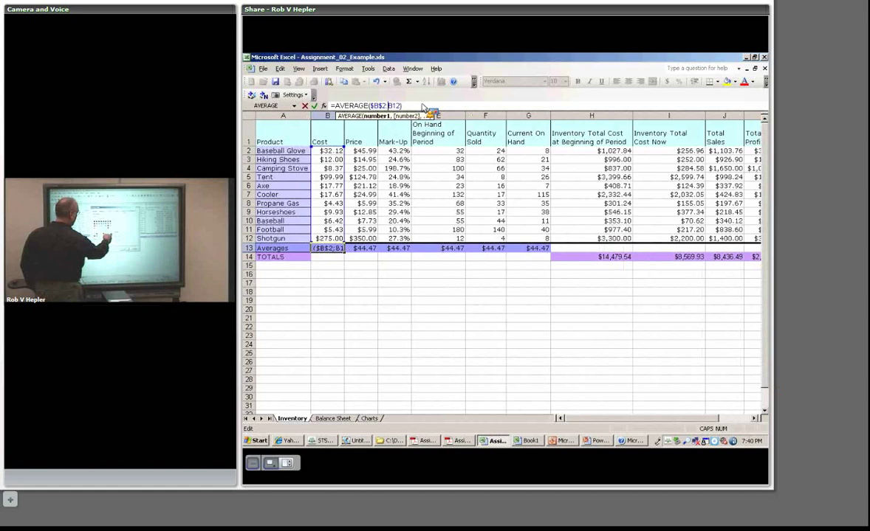
{"action": "key", "text": "F4"}
{"action": "key", "text": "F4"}
{"action": "key", "text": "F4"}
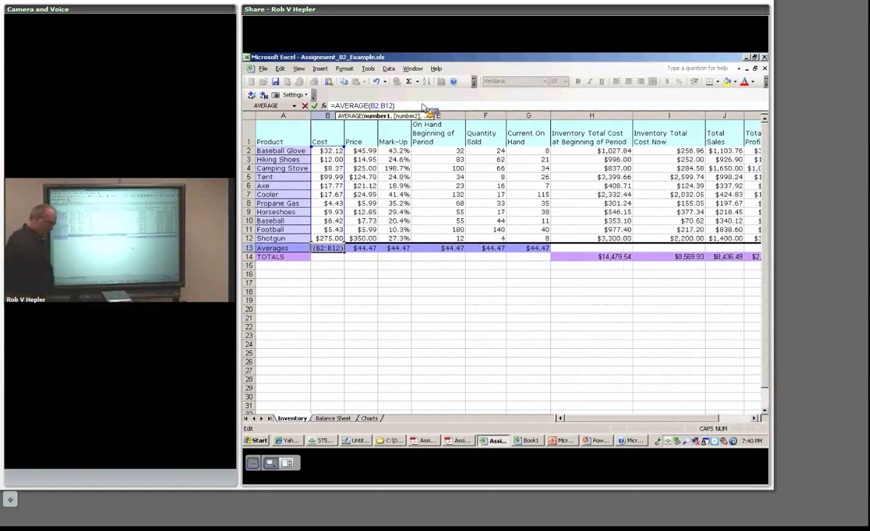
{"action": "key", "text": "Return"}
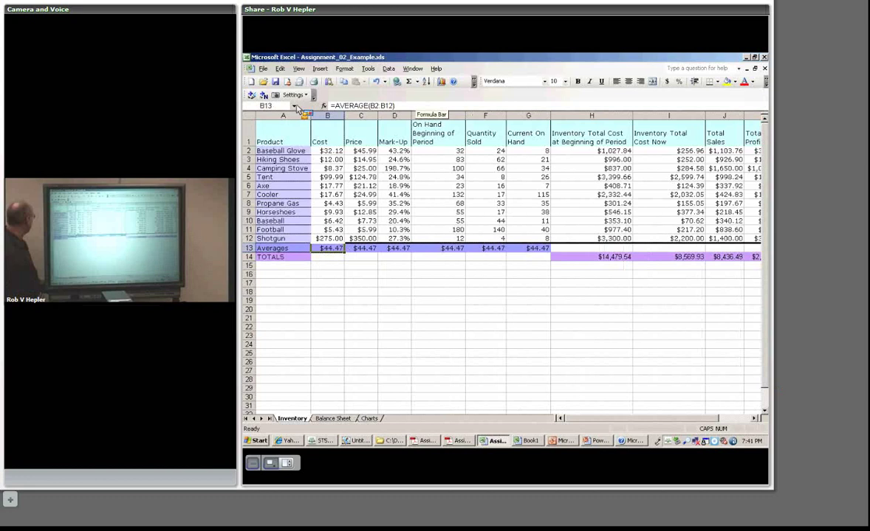
- Copy the relative-reference average formula from B13 over the Averages row cells C13:G13
{"action": "key", "text": "ctrl+c"}
{"action": "key", "text": "shift+Right"}
{"action": "key", "text": "shift+Right"}
{"action": "key", "text": "shift+Right"}
{"action": "key", "text": "shift+Right"}
{"action": "key", "text": "shift+Right"}
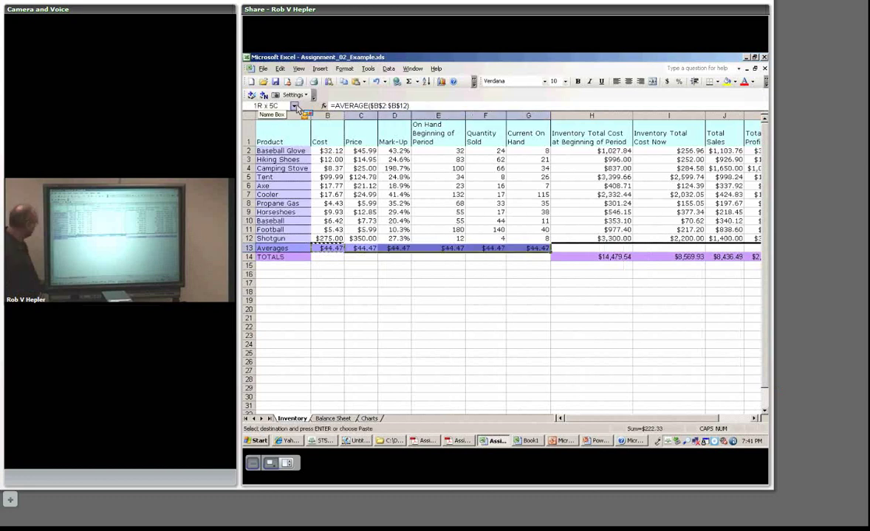
{"action": "key", "text": "shift+Left"}
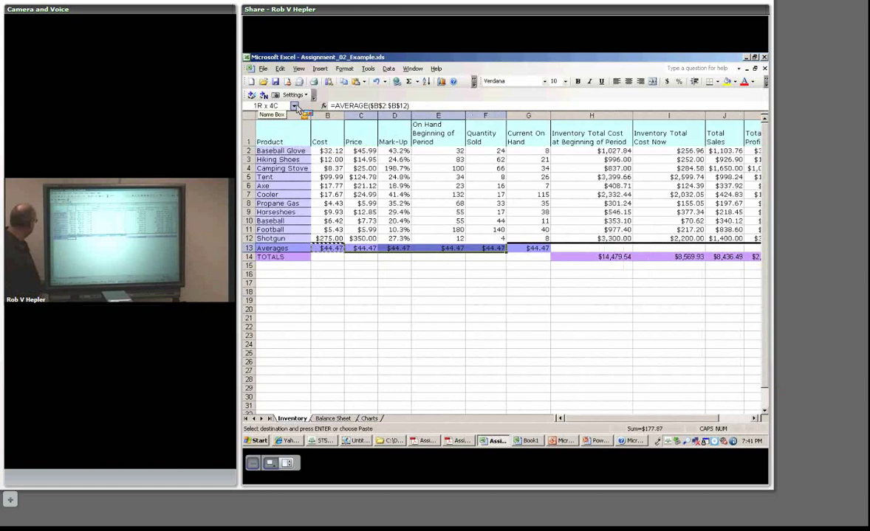
{"action": "key", "text": "ctrl+v"}
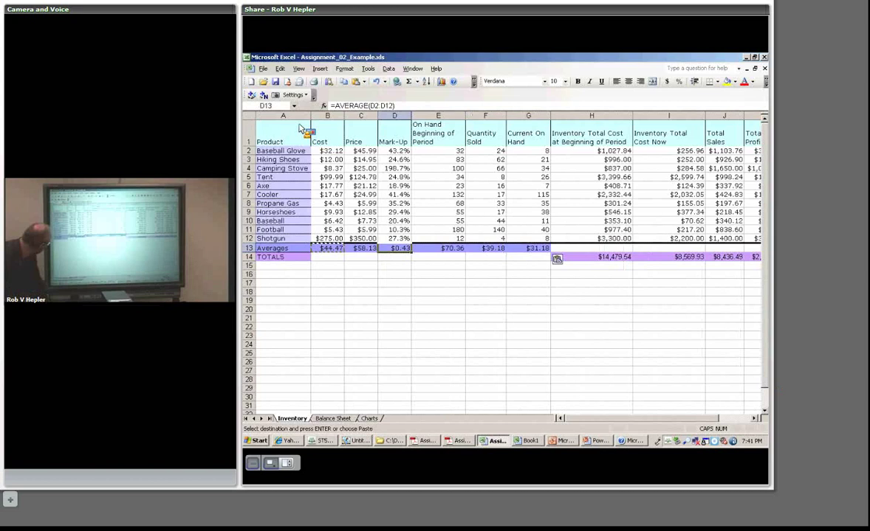
- Format the average mark-up in D13 as a percentage with one decimal place again
{"action": "key", "text": "ctrl+1"}
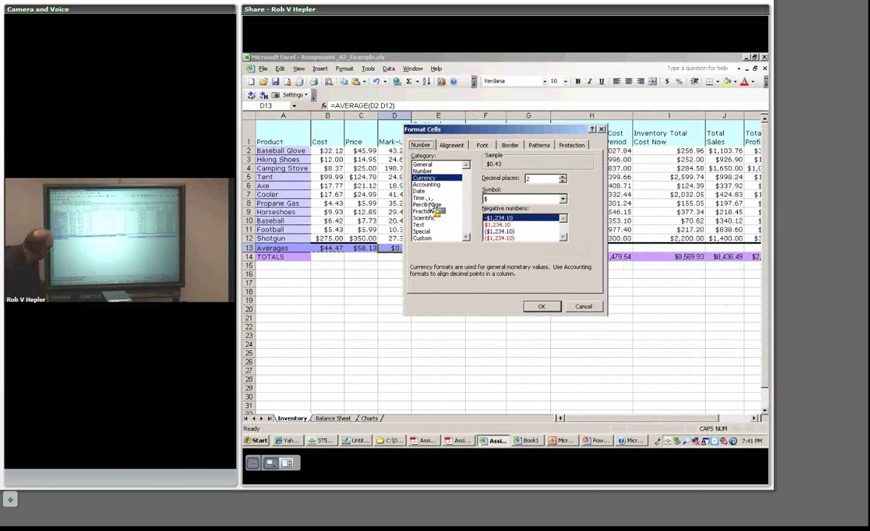
{"action": "left_click", "coordinate": [537, 305]}
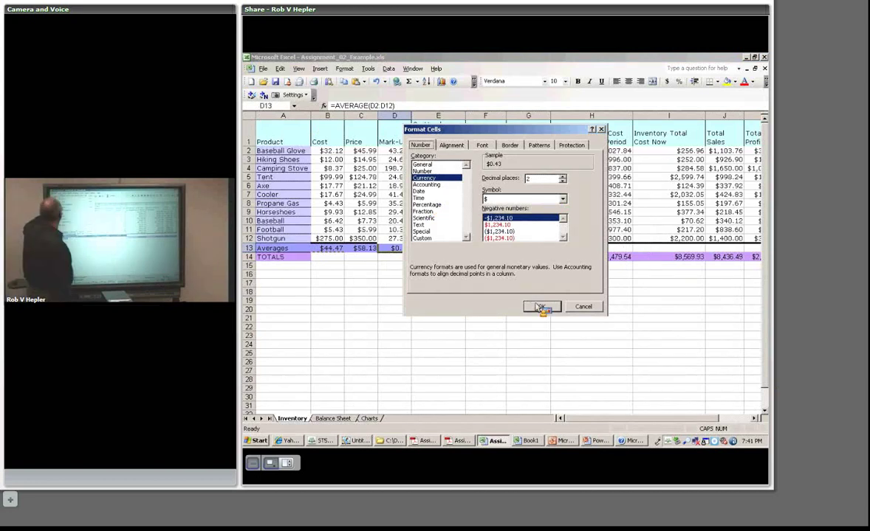
{"action": "left_click", "coordinate": [539, 306]}
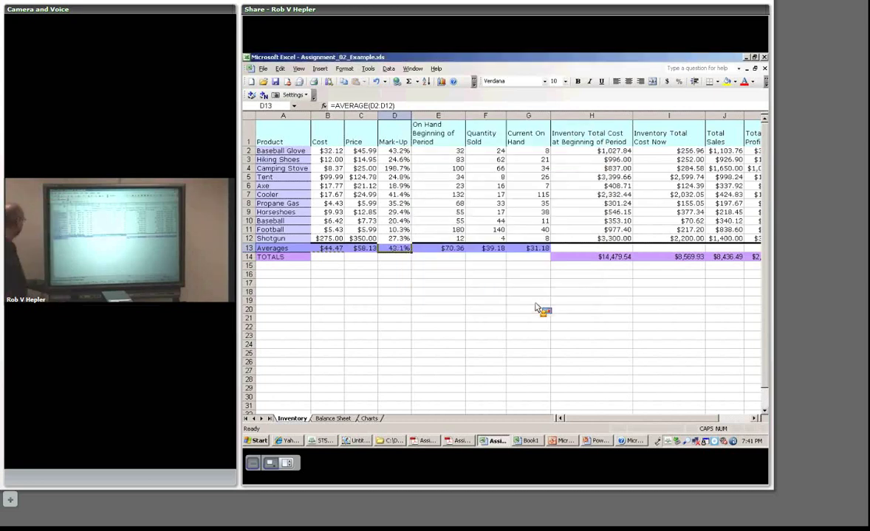
- Insert a blank row above the Cooler row and check the Cost column's average formula in B14
{"action": "left_click", "coordinate": [250, 194]}
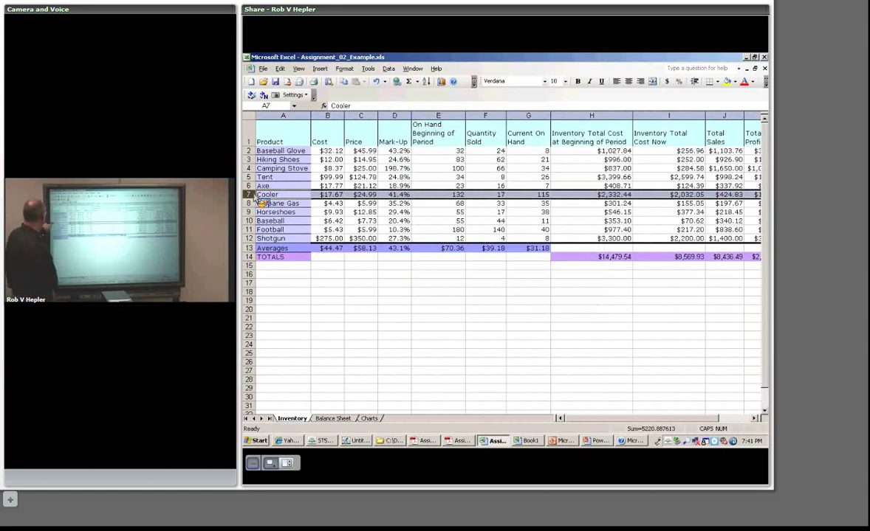
{"action": "left_click", "coordinate": [321, 71]}
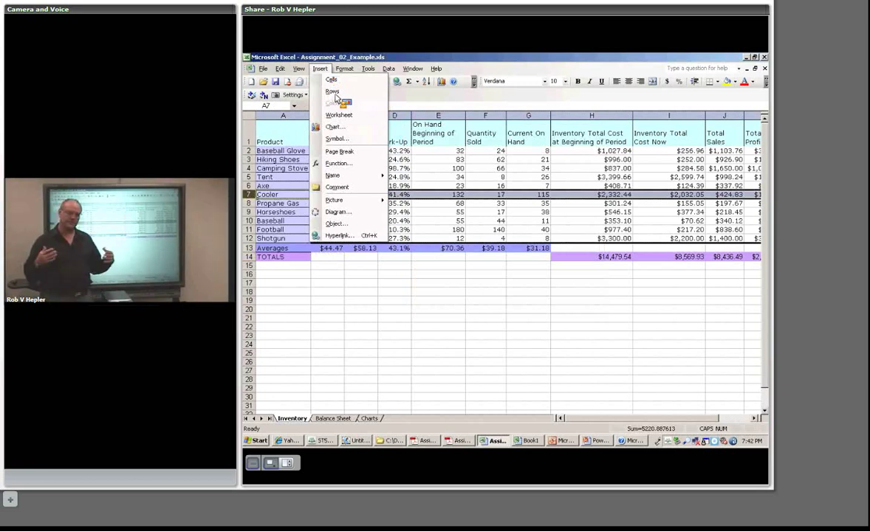
{"action": "left_click", "coordinate": [334, 92]}
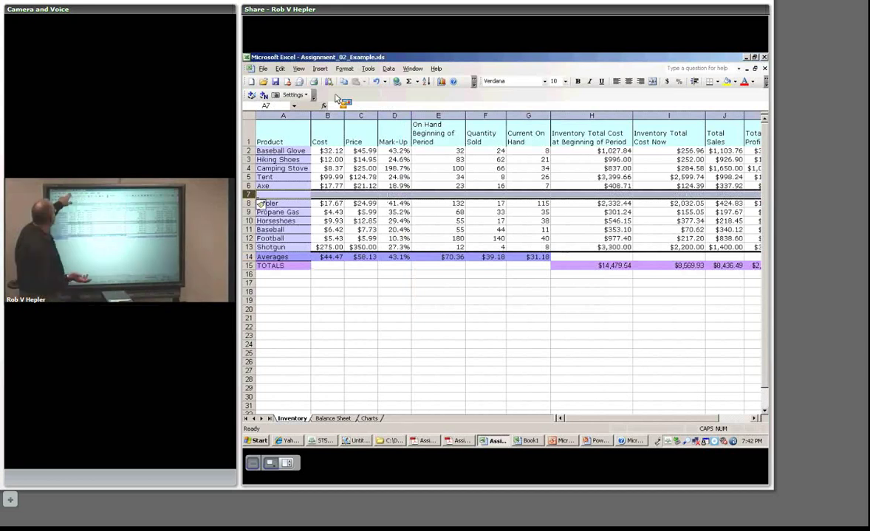
{"action": "left_click", "coordinate": [330, 257]}
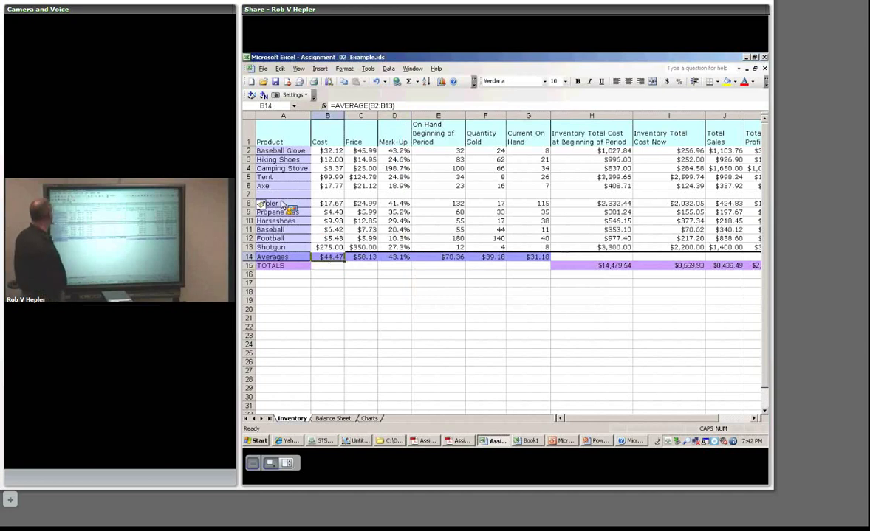
{"action": "left_click", "coordinate": [282, 204]}
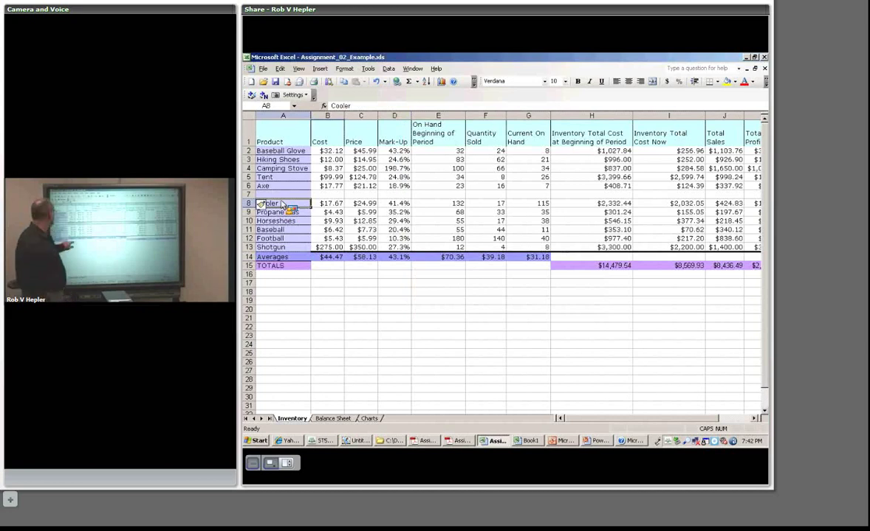
- Enter the new product Bonzo Beans in row 7 with a cost of 44.44 and a price of 88.88
{"action": "key", "text": "Up"}
{"action": "type", "text": "bOnzo Beans"}
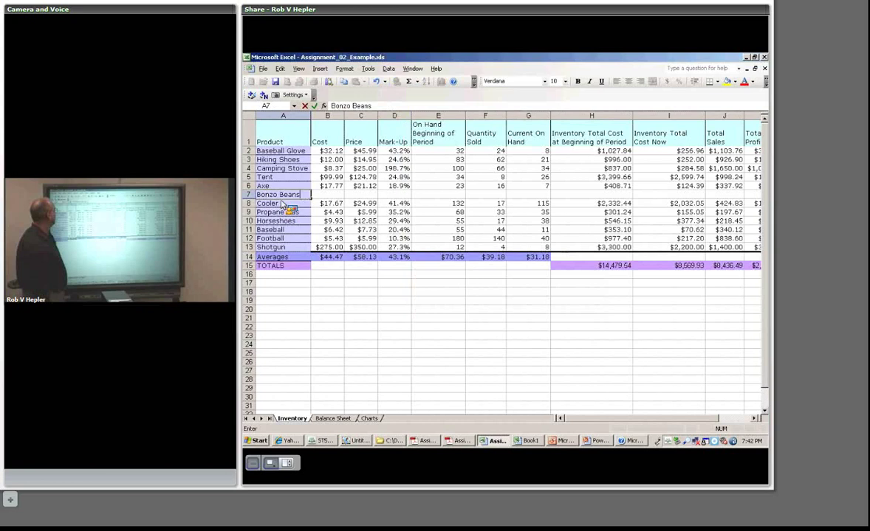
{"action": "key", "text": "Tab"}
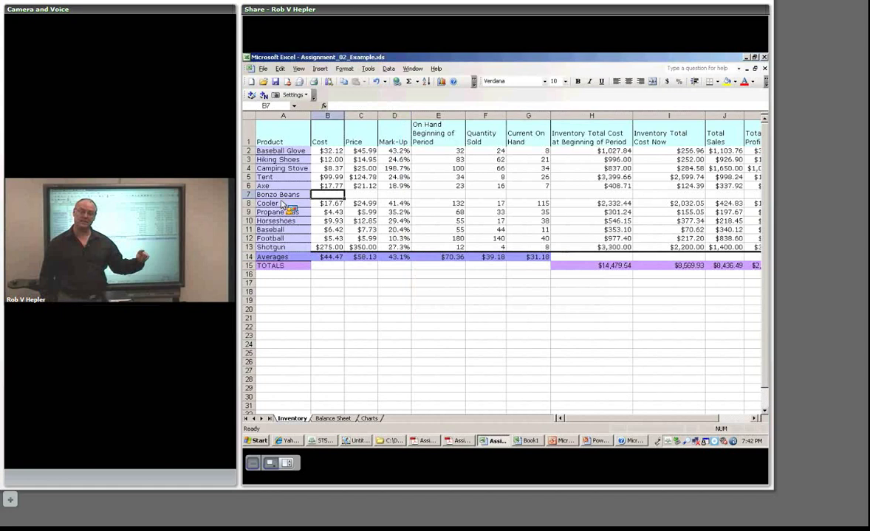
{"action": "type", "text": "44.44"}
{"action": "key", "text": "Tab"}
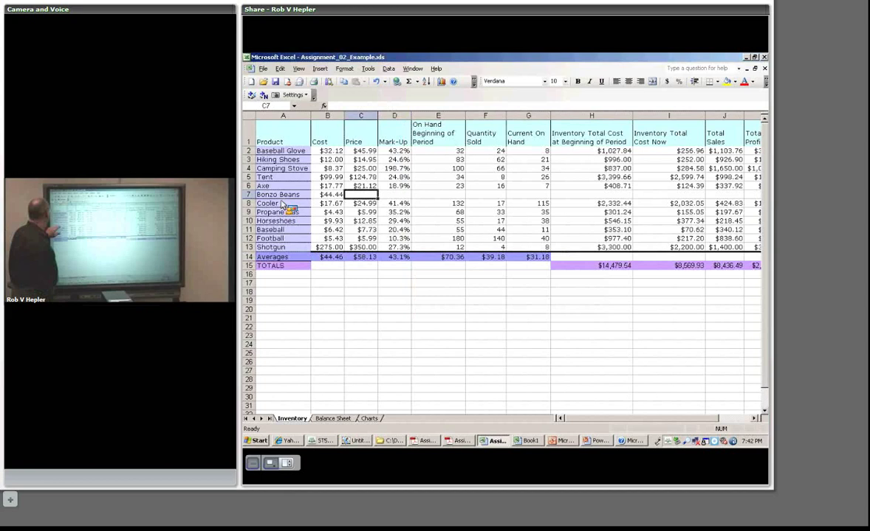
{"action": "type", "text": "88.8"}
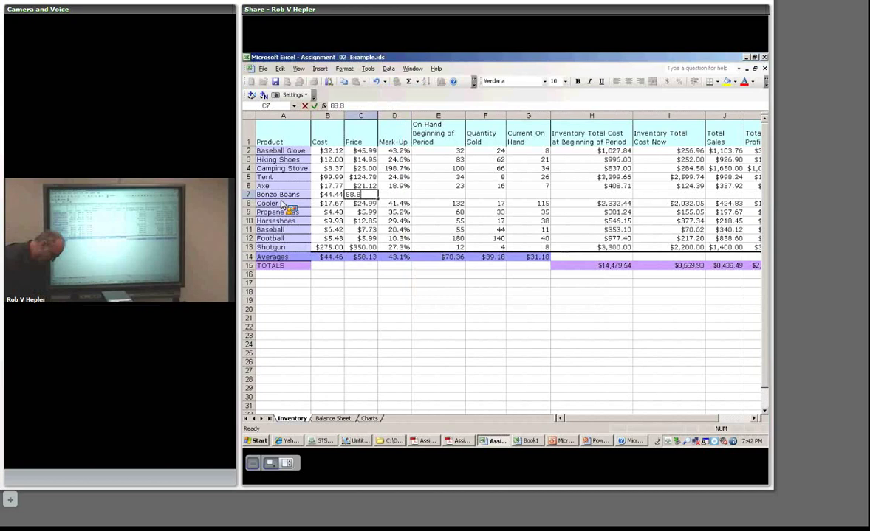
{"action": "type", "text": "8"}
{"action": "key", "text": "Tab"}
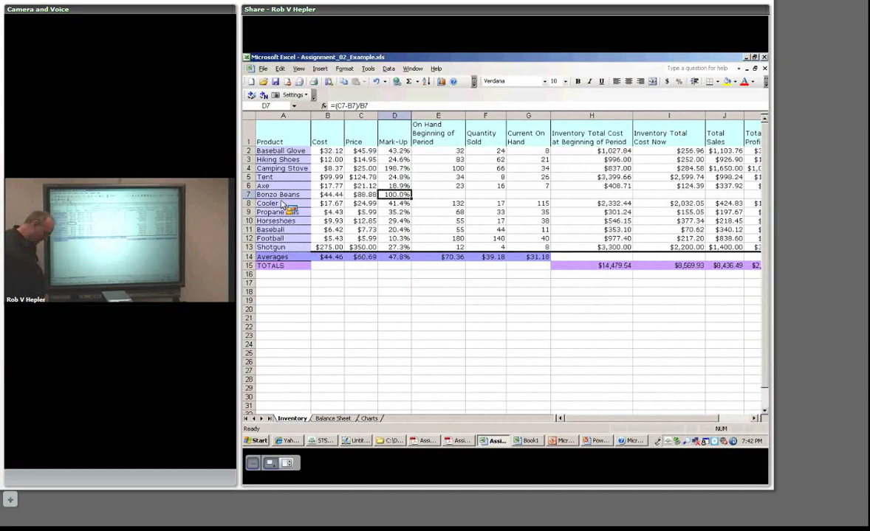
- Enter 77 on hand at the beginning of the period and a quantity sold of 33 for Bonzo Beans
{"action": "key", "text": "Tab"}
{"action": "type", "text": "77"}
{"action": "key", "text": "Tab"}
{"action": "type", "text": "33"}
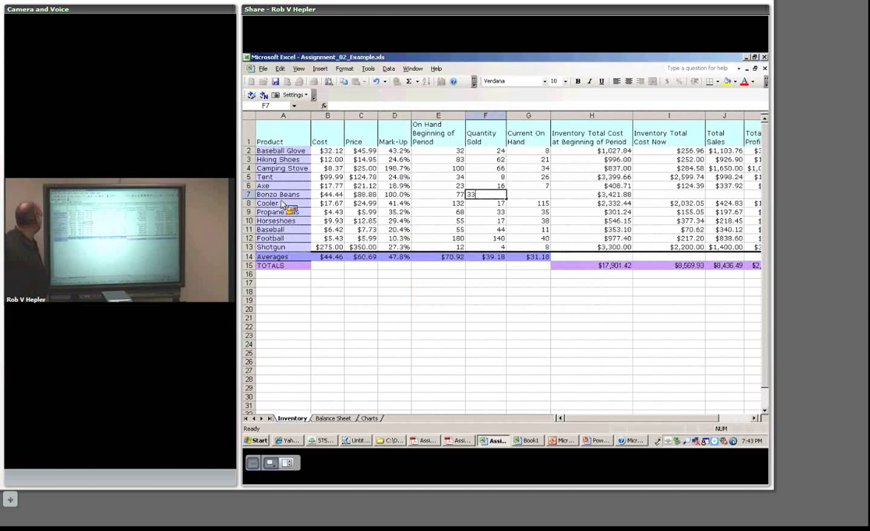
{"action": "key", "text": "Tab"}
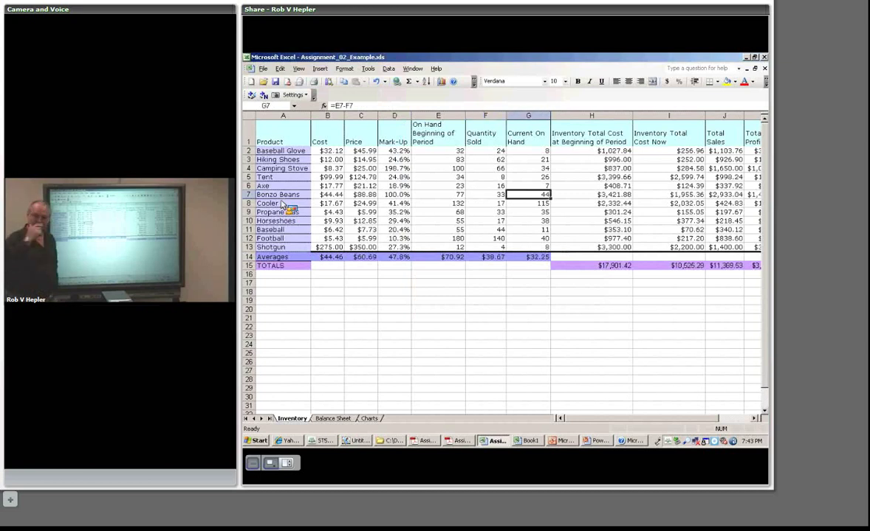
- Check the Current On Hand column's average formula in G14 and view the Balance Sheet worksheet
{"action": "key", "text": "Down"}
{"action": "key", "text": "Down"}
{"action": "key", "text": "Down"}
{"action": "key", "text": "Down"}
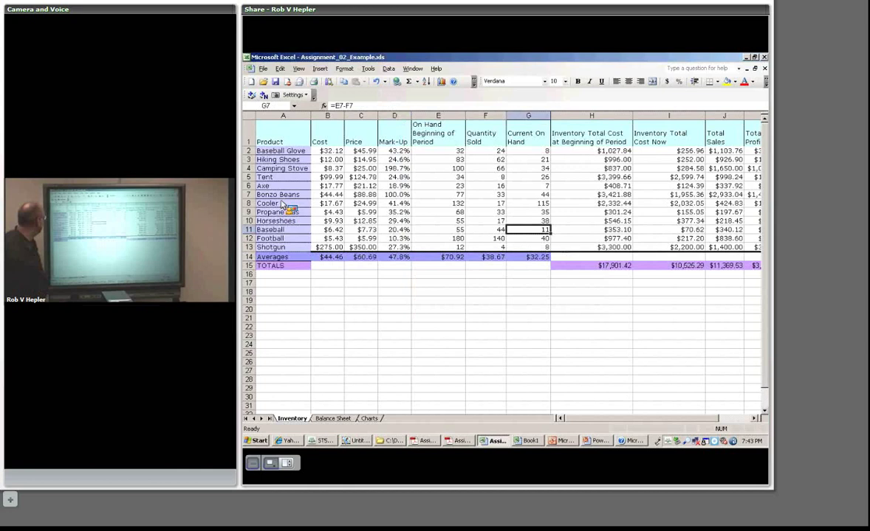
{"action": "key", "text": "Down"}
{"action": "key", "text": "Down"}
{"action": "key", "text": "Down"}
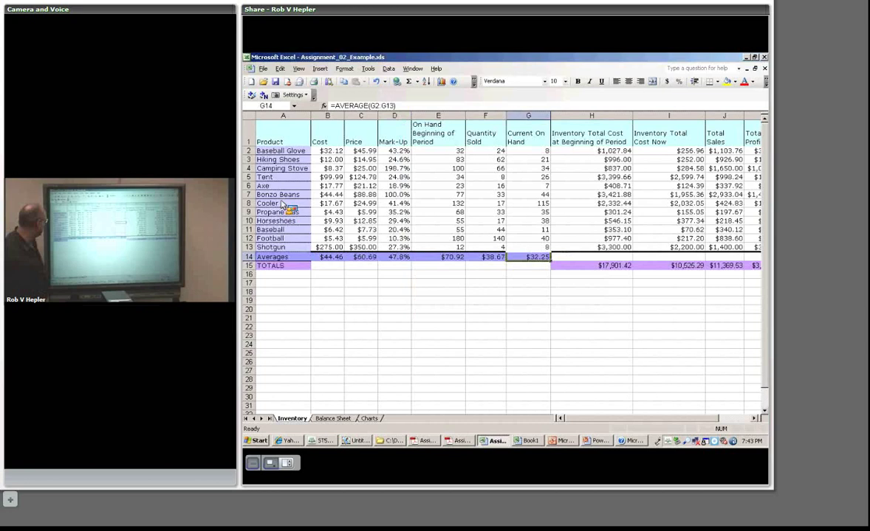
{"action": "left_click", "coordinate": [334, 418]}
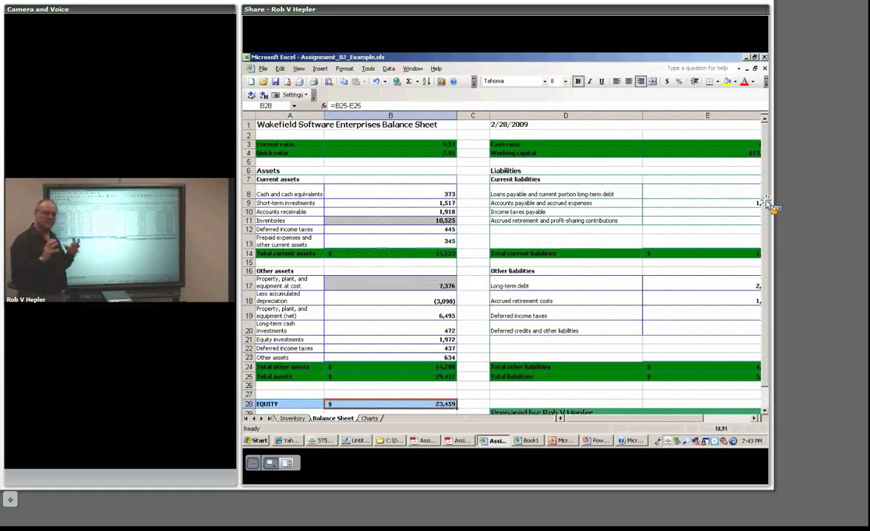
- Start a new chart from cell B23 on the Charts sheet and choose the Clustered Bar sub-type
{"action": "key", "text": "ctrl+Page_Down"}
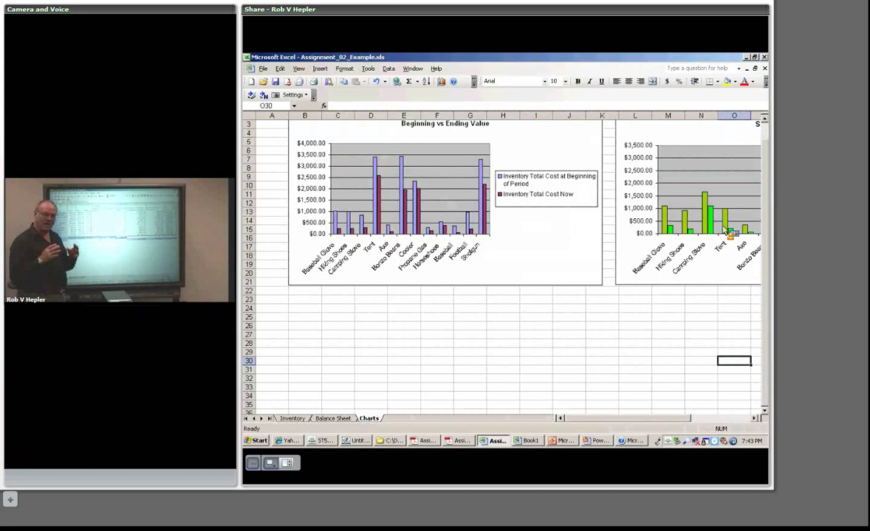
{"action": "left_click", "coordinate": [309, 301]}
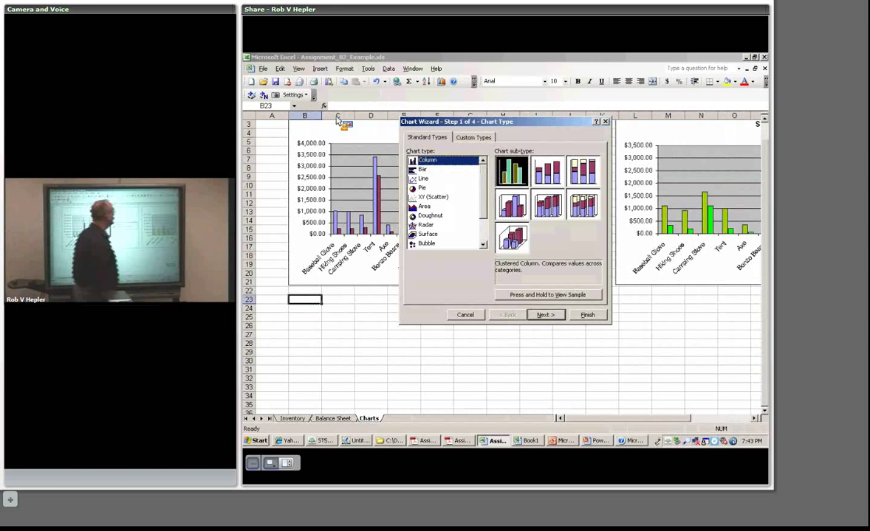
{"action": "left_click", "coordinate": [421, 171]}
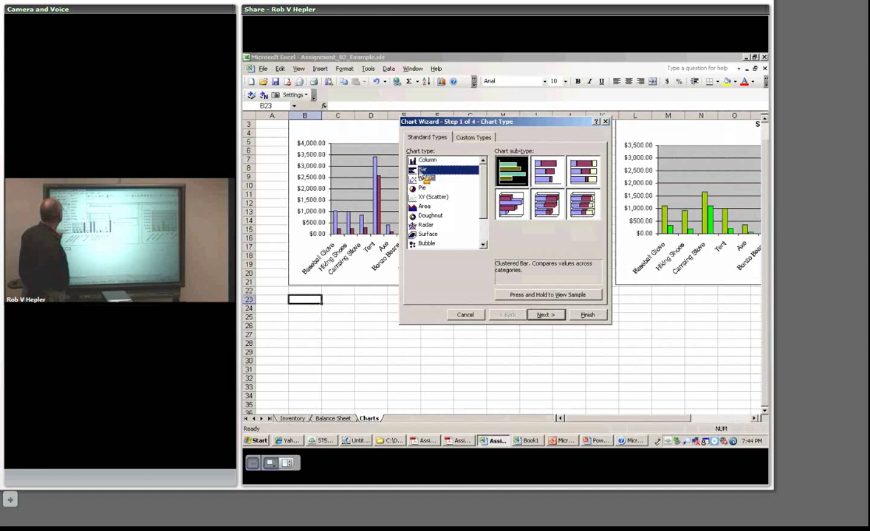
{"action": "left_click", "coordinate": [544, 315]}
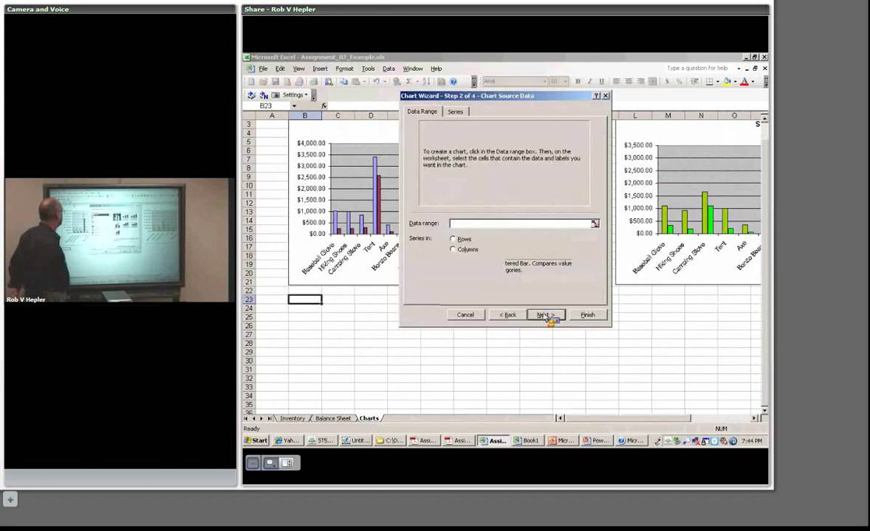
{"action": "left_click", "coordinate": [508, 315]}
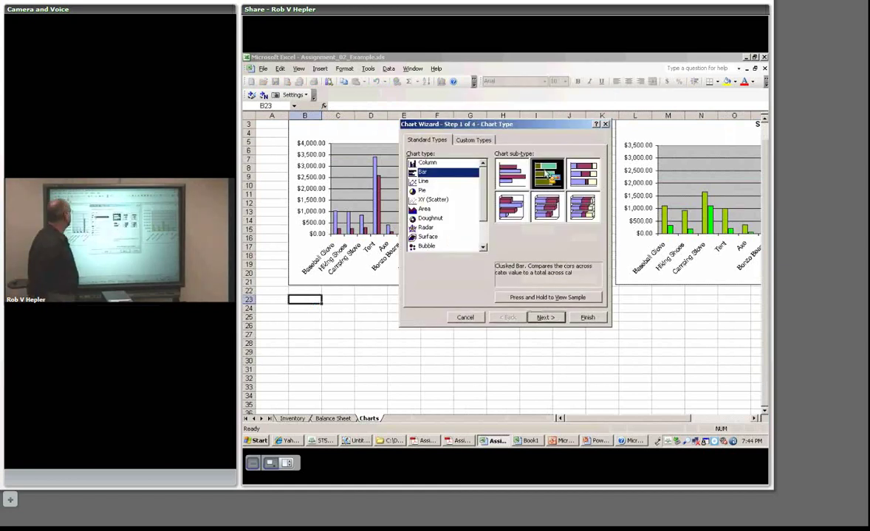
{"action": "left_click", "coordinate": [582, 174]}
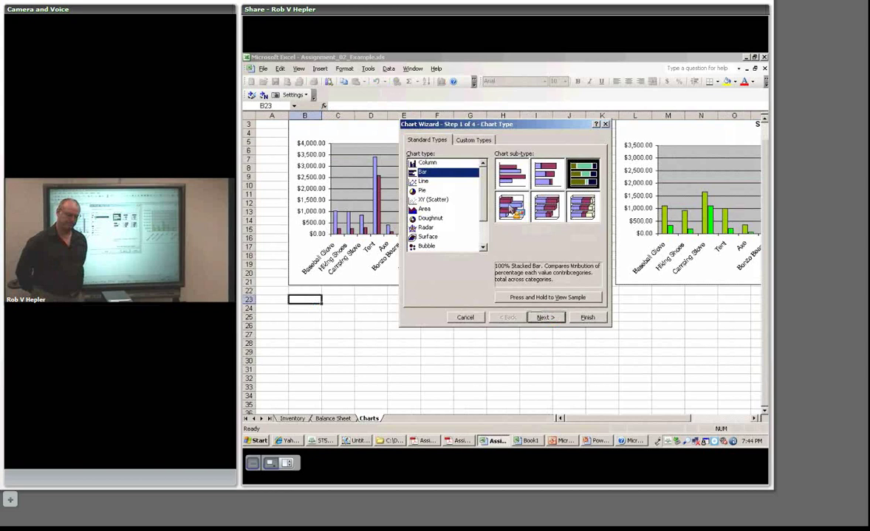
{"action": "left_click", "coordinate": [512, 209]}
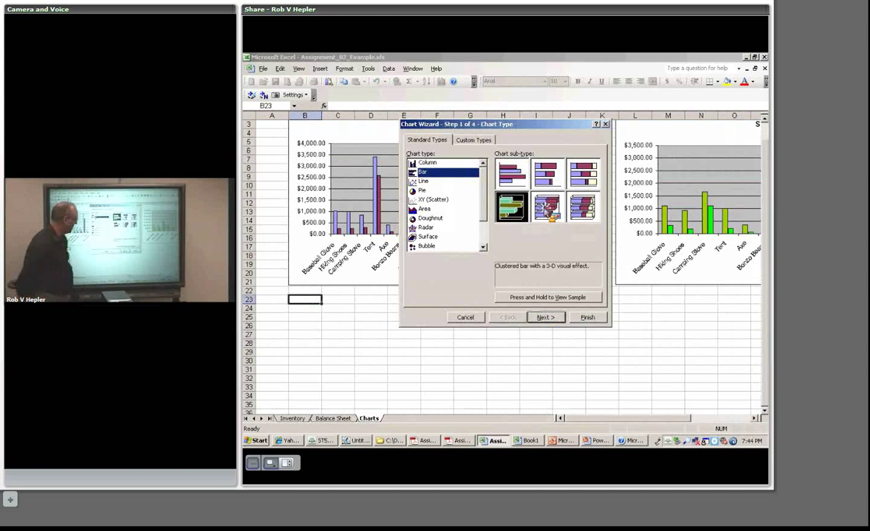
{"action": "left_click", "coordinate": [510, 176]}
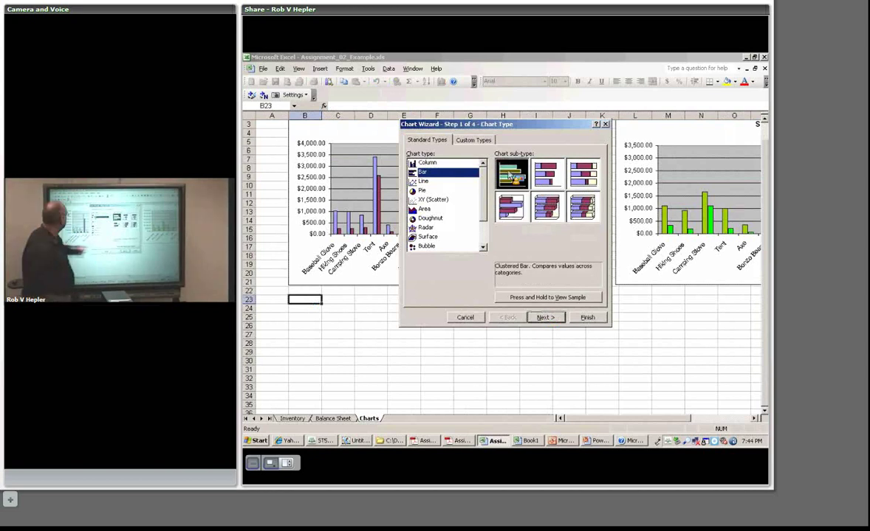
- Set the chart's data range to the product names and costs on the Inventory sheet, A2:B13
{"action": "left_click", "coordinate": [544, 318]}
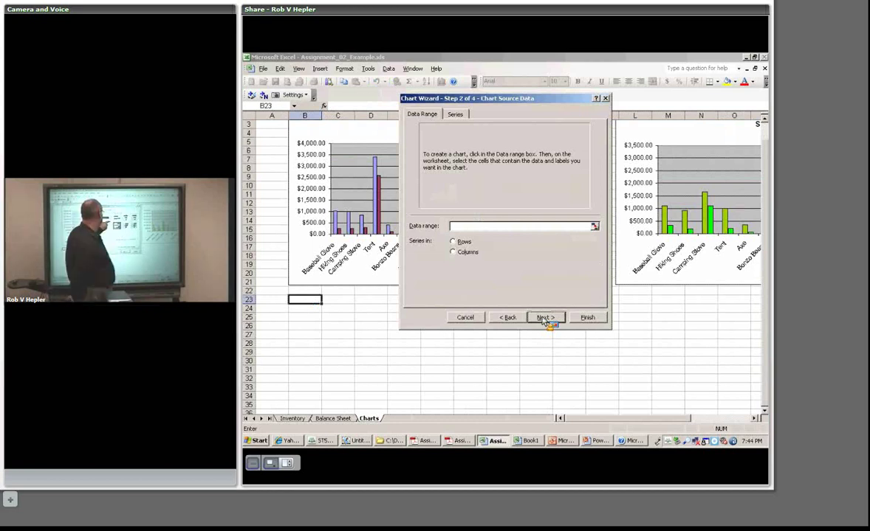
{"action": "left_click", "coordinate": [293, 419]}
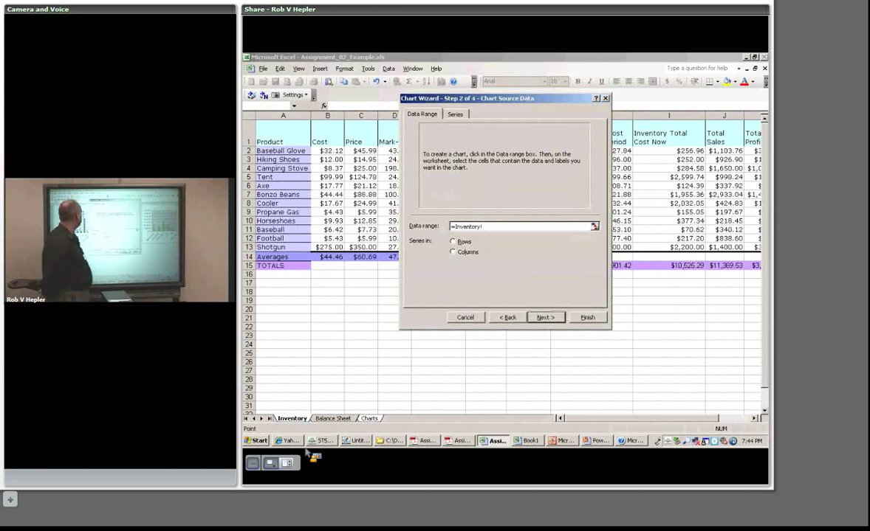
{"action": "left_click", "coordinate": [284, 152]}
{"action": "left_click_drag", "start_coordinate": [292, 157], "coordinate": [343, 254]}
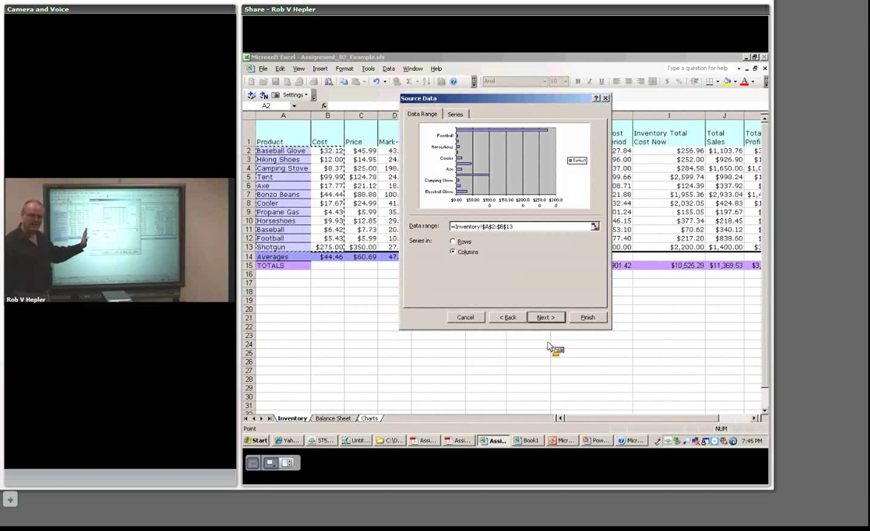
{"action": "left_click", "coordinate": [550, 319]}
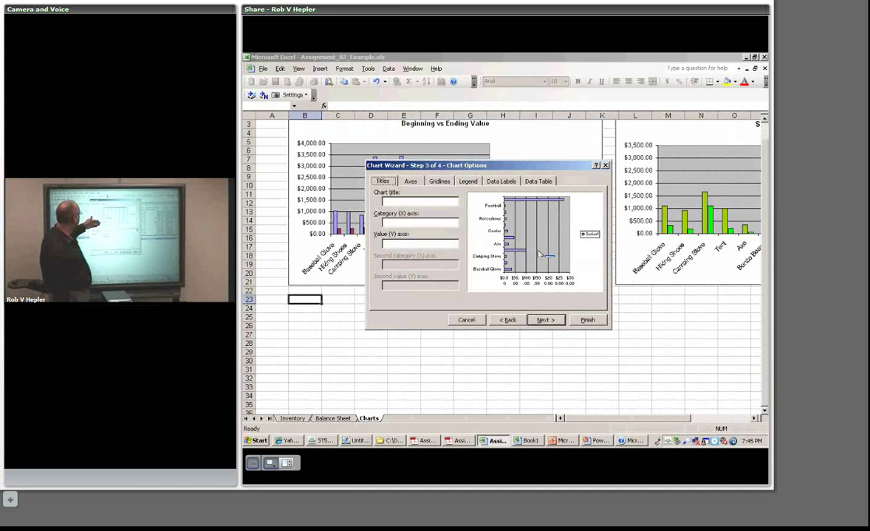
- Title the chart "Bozo Nose STUFF" and label its category axis "Products" and its value axis "$"
{"action": "type", "text": "Bozo Nose STUFF"}
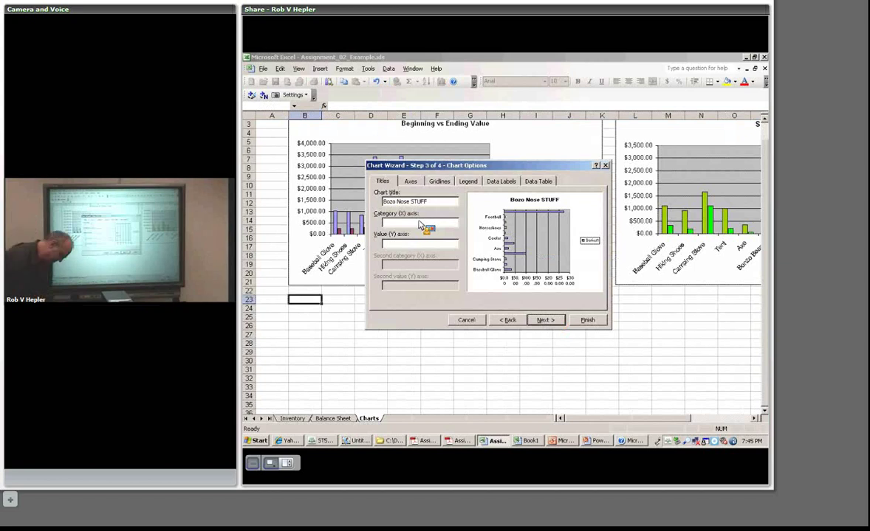
{"action": "type", "text": "Products"}
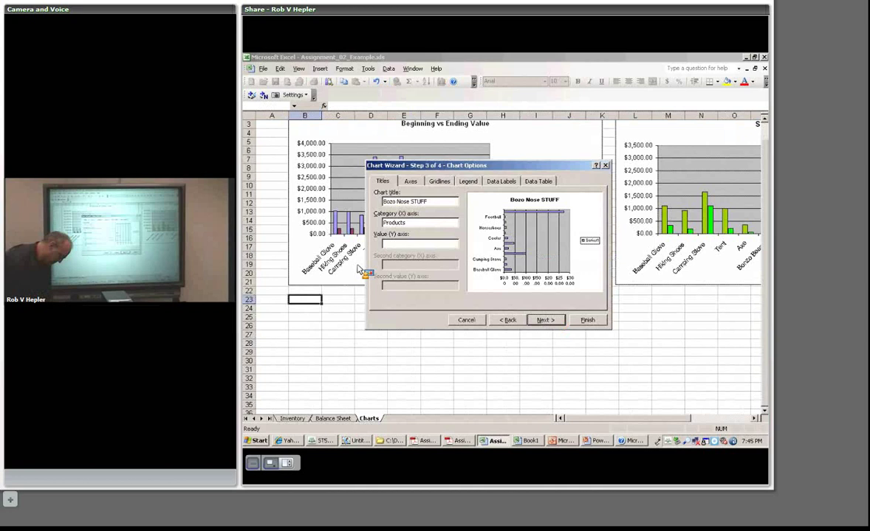
{"action": "left_click", "coordinate": [421, 246]}
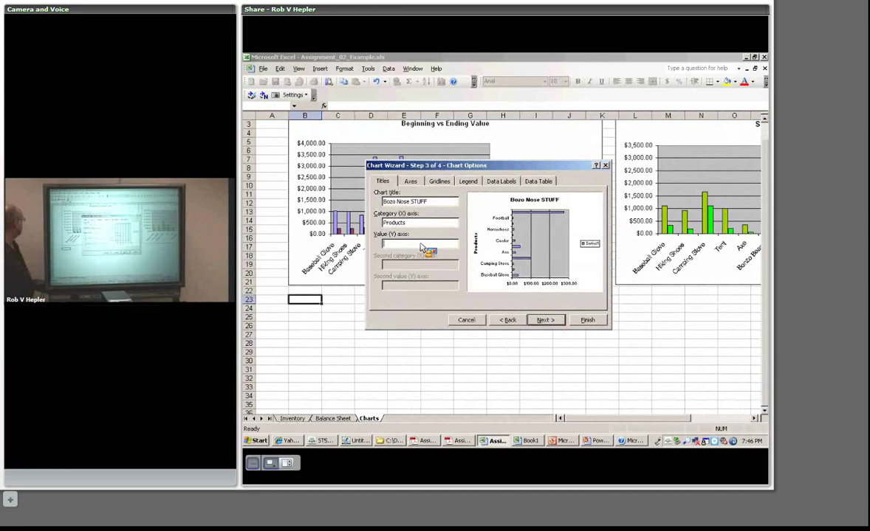
{"action": "type", "text": "$"}
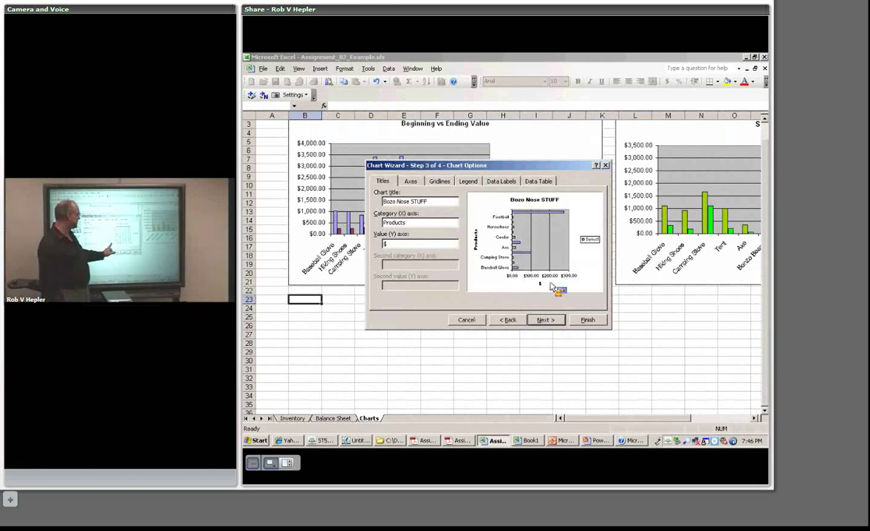
- Try hiding each chart axis and the Category and Time-scale options, ending with both axes shown and the category axis on Automatic
{"action": "left_click", "coordinate": [411, 181]}
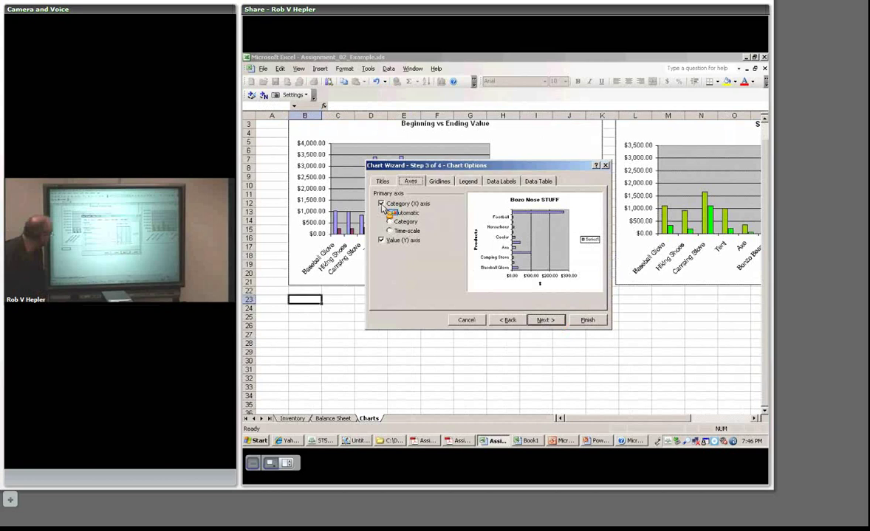
{"action": "left_click", "coordinate": [382, 205]}
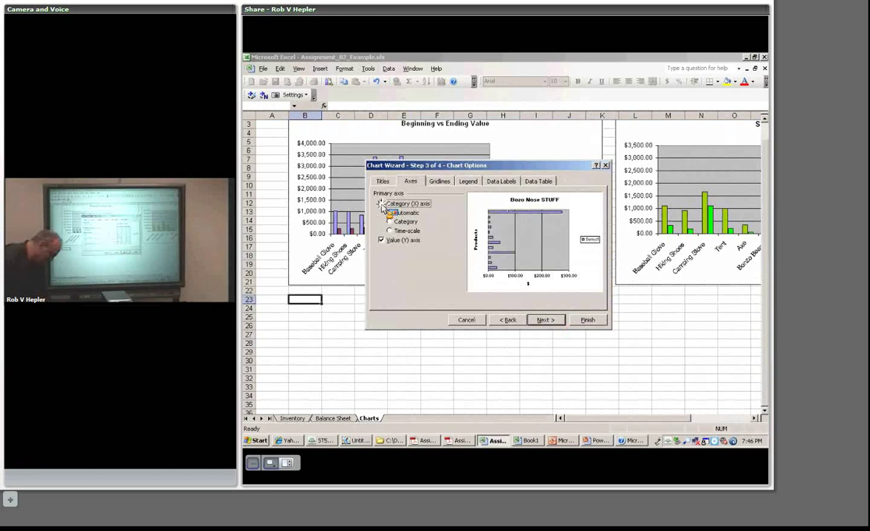
{"action": "left_click", "coordinate": [381, 206]}
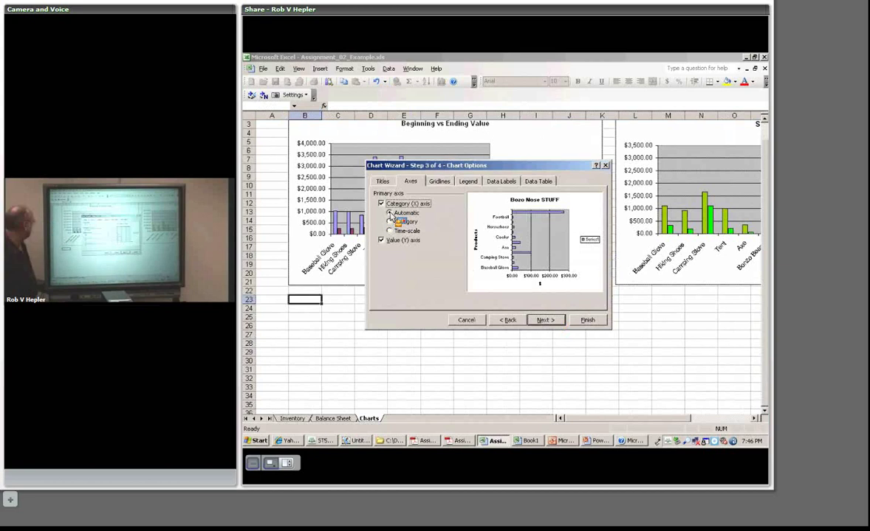
{"action": "left_click", "coordinate": [390, 222]}
{"action": "left_click", "coordinate": [389, 222]}
{"action": "left_click", "coordinate": [389, 231]}
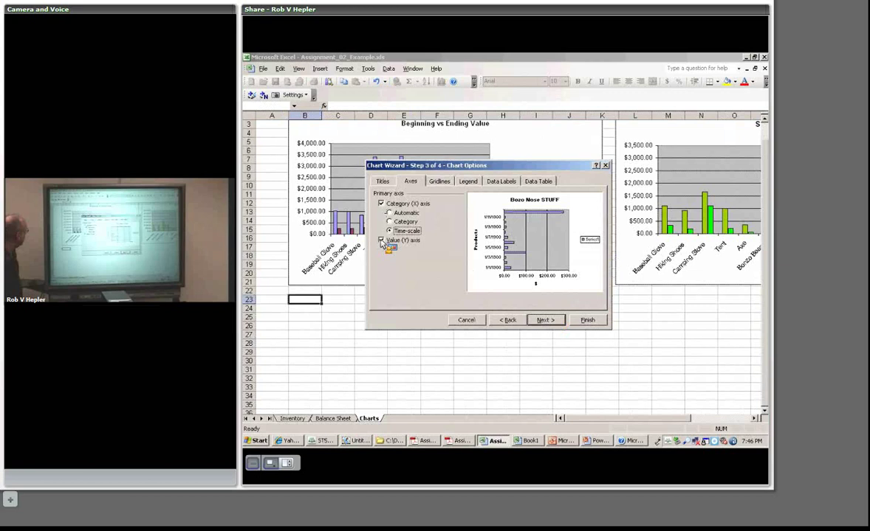
{"action": "key", "text": "alt+a"}
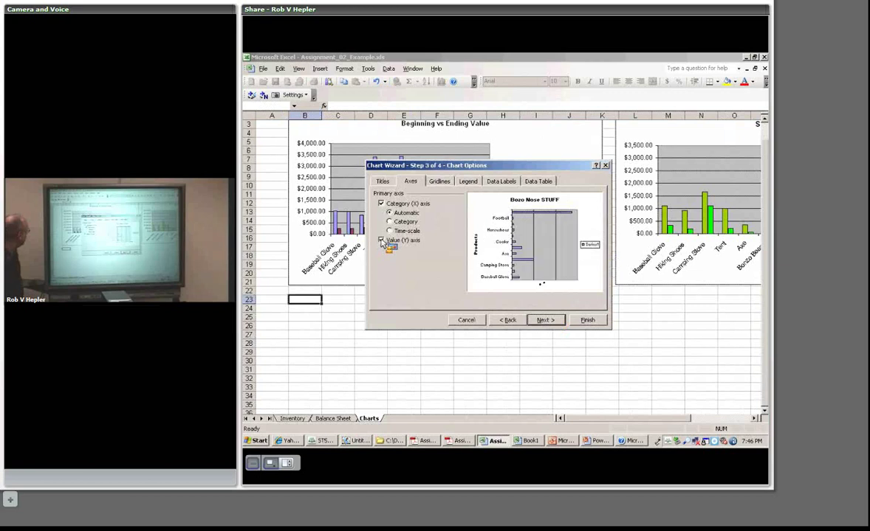
{"action": "left_click", "coordinate": [381, 240]}
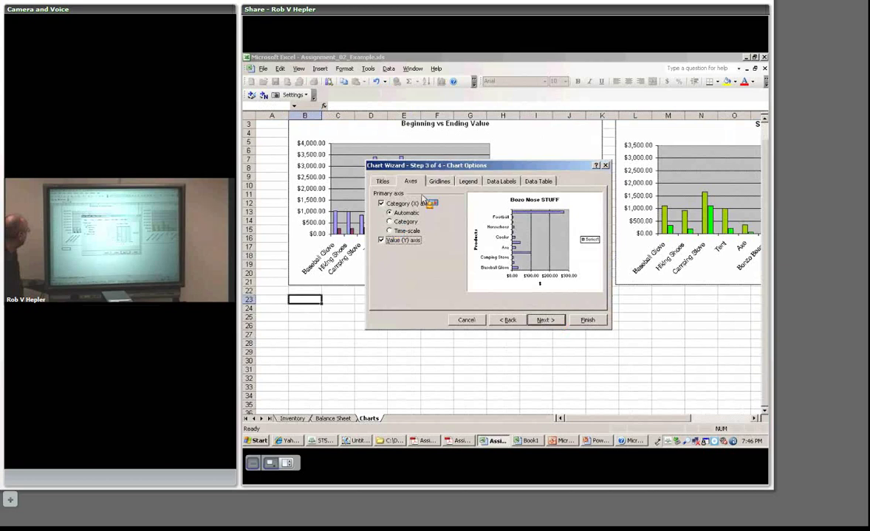
- Add minor gridlines to the chart's value (Y) axis, leaving the category axis without gridlines
{"action": "key", "text": "ctrl+Tab"}
{"action": "left_click", "coordinate": [382, 205]}
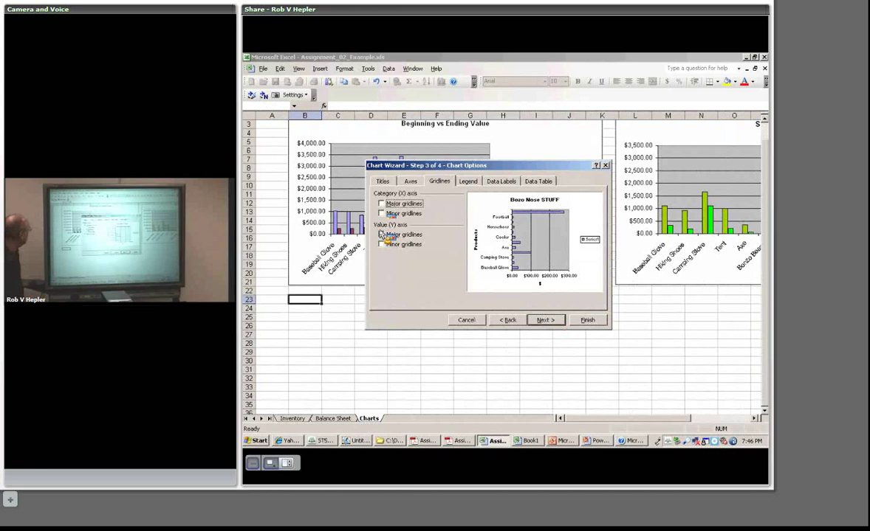
{"action": "left_click", "coordinate": [382, 244]}
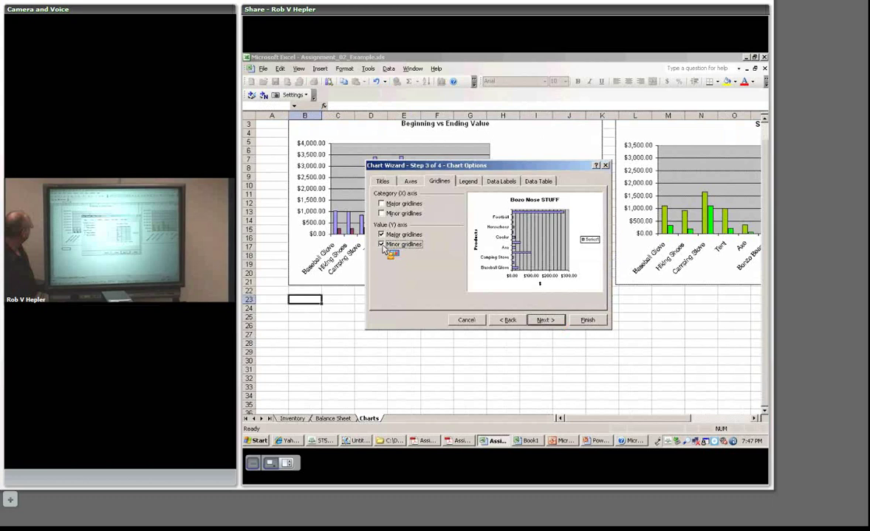
- Try the Left, Right, Corner and Bottom placements for the chart legend, then hide the legend
{"action": "left_click", "coordinate": [469, 182]}
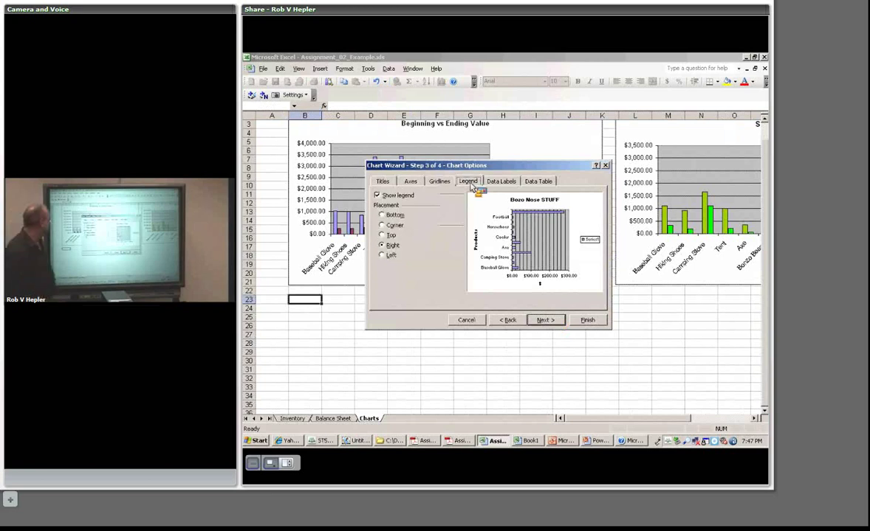
{"action": "left_click", "coordinate": [382, 256]}
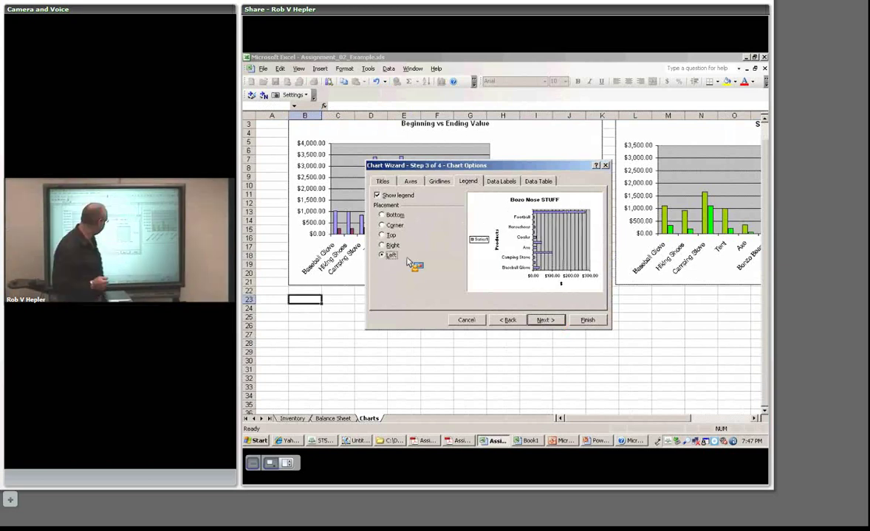
{"action": "left_click", "coordinate": [384, 245]}
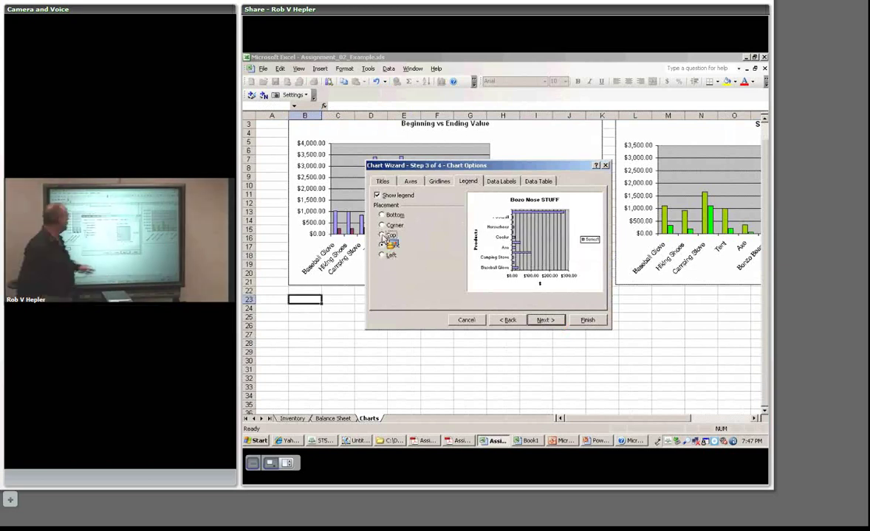
{"action": "left_click", "coordinate": [382, 224]}
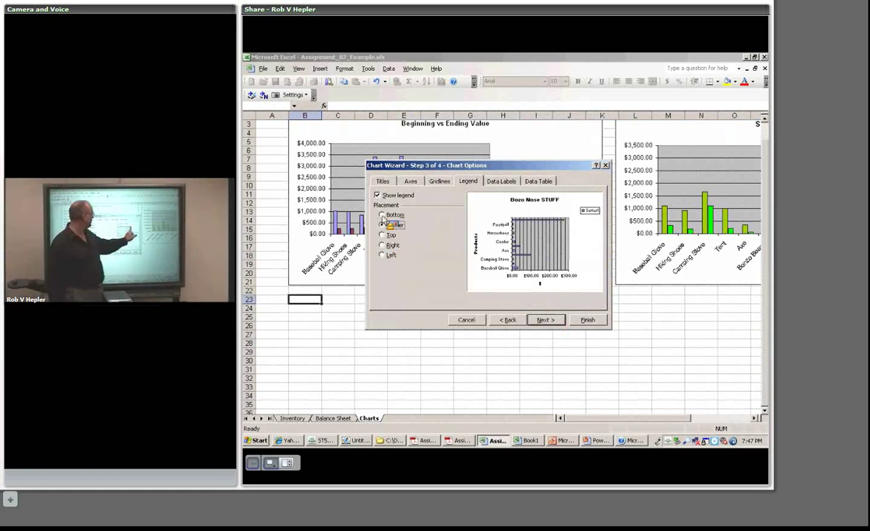
{"action": "left_click", "coordinate": [381, 215]}
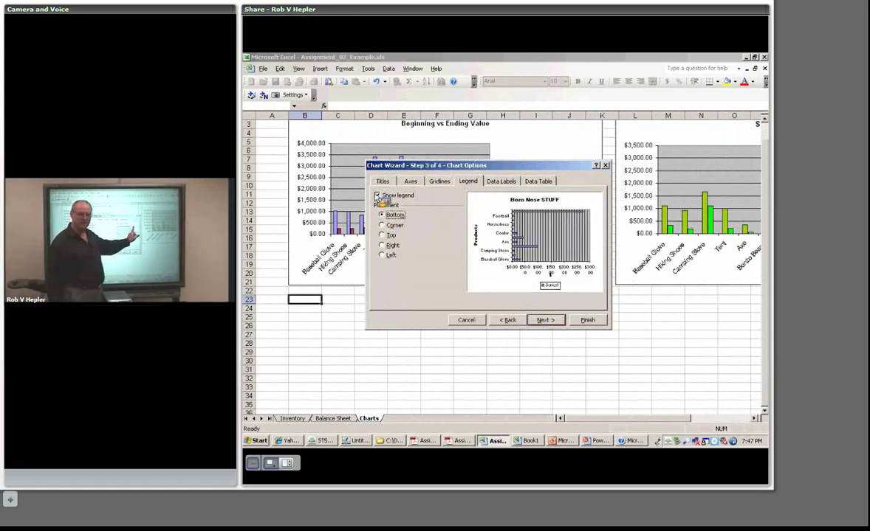
{"action": "left_click", "coordinate": [378, 196]}
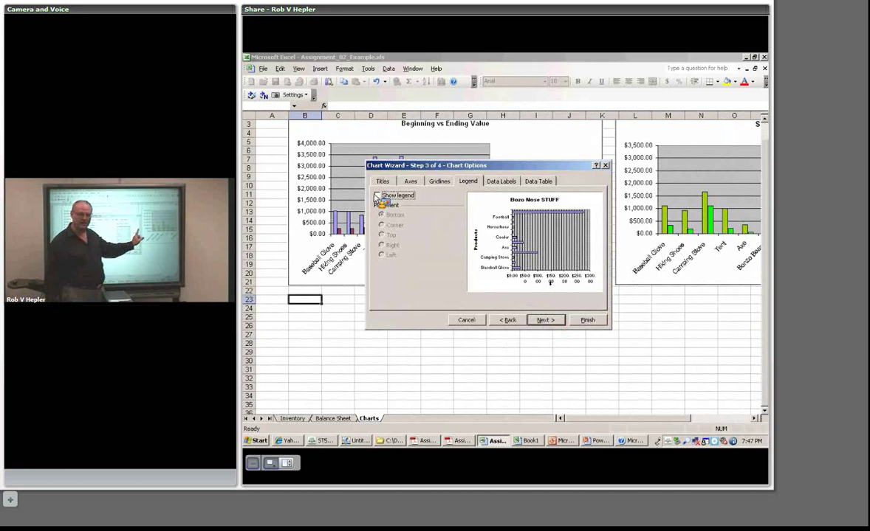
- Try series-name data labels on the chart's bars, then show value labels instead
{"action": "key", "text": "ctrl+Tab"}
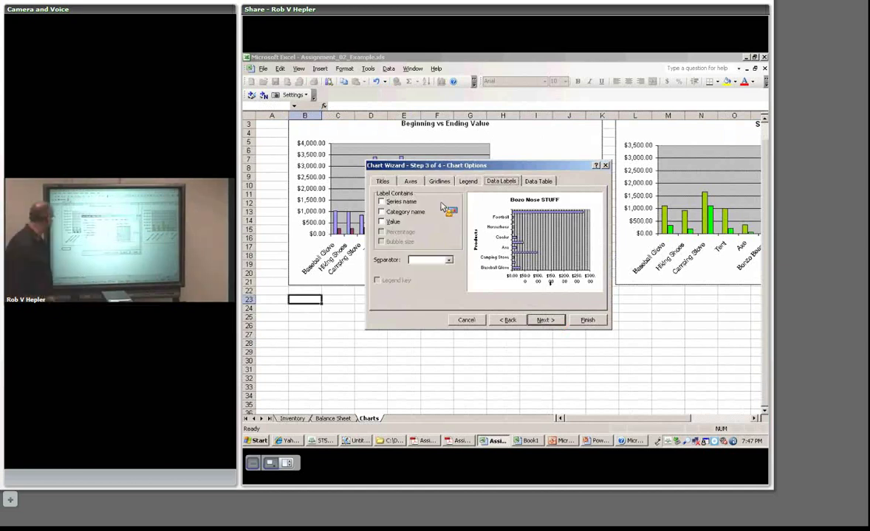
{"action": "left_click", "coordinate": [381, 202]}
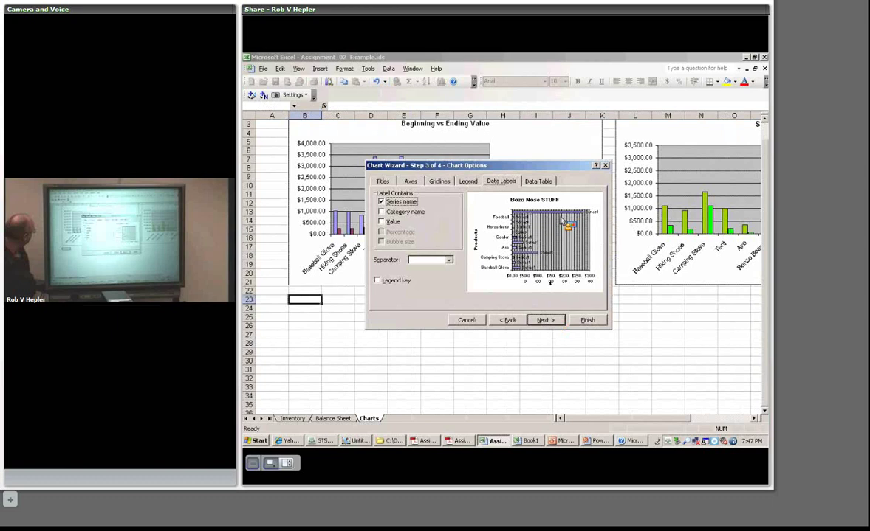
{"action": "left_click", "coordinate": [382, 201]}
{"action": "left_click", "coordinate": [384, 222]}
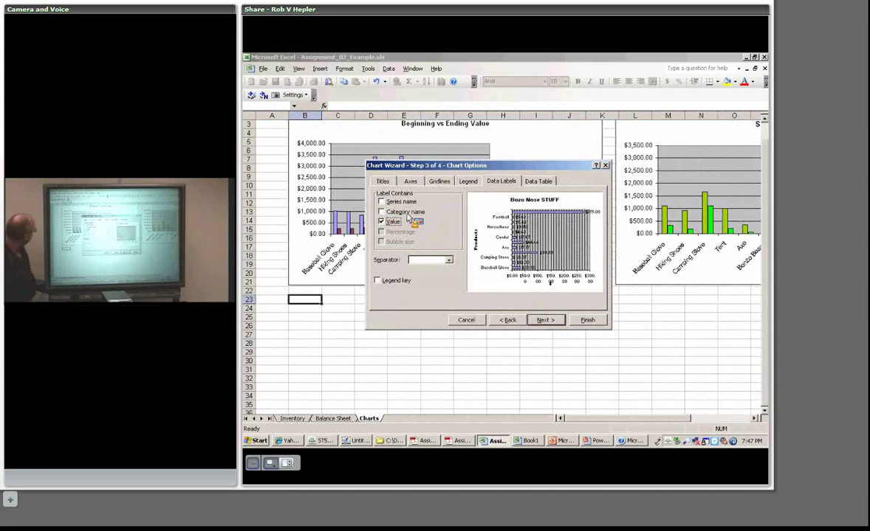
- Turn off the major and minor gridlines of the value (Y) axis
{"action": "left_click", "coordinate": [439, 181]}
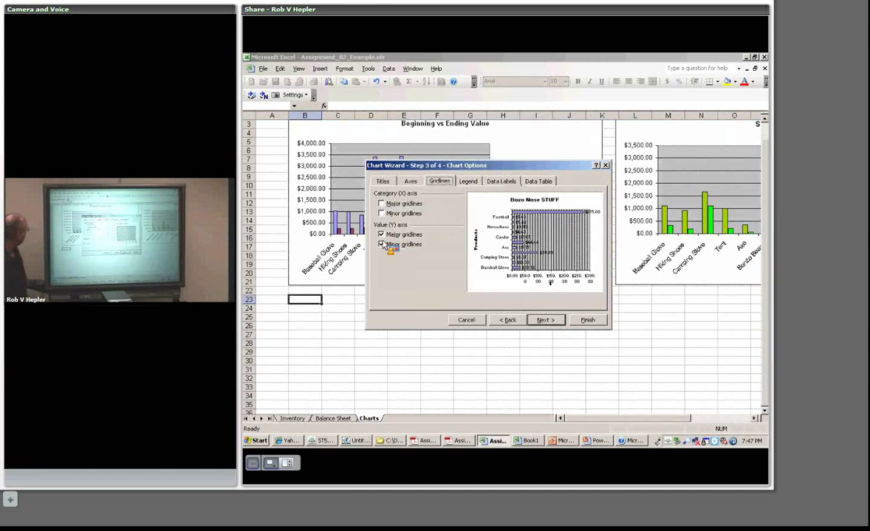
{"action": "left_click", "coordinate": [382, 244]}
{"action": "left_click", "coordinate": [381, 234]}
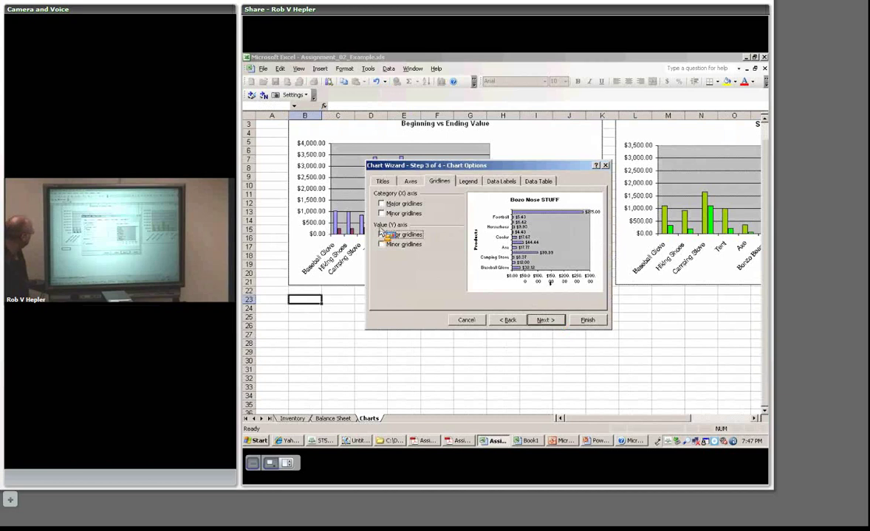
- Remove the value data labels and turn the value axis's major and minor gridlines back on
{"action": "left_click", "coordinate": [499, 182]}
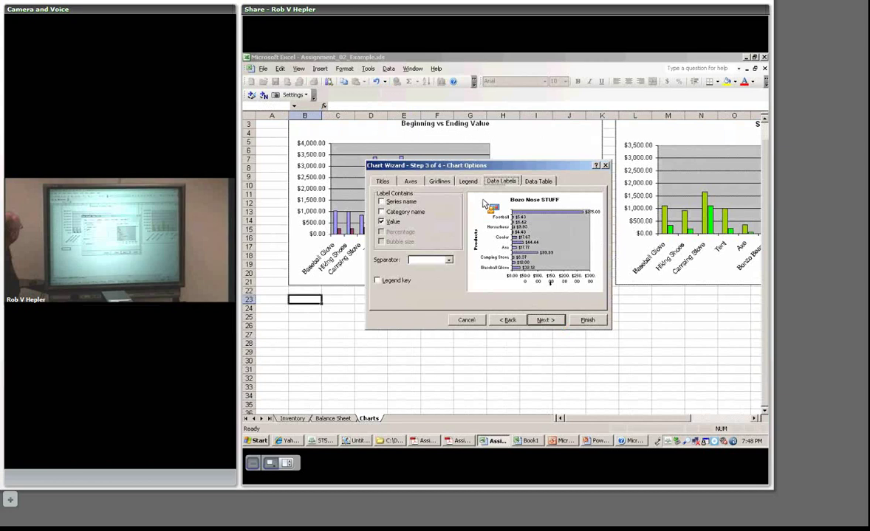
{"action": "left_click", "coordinate": [382, 223]}
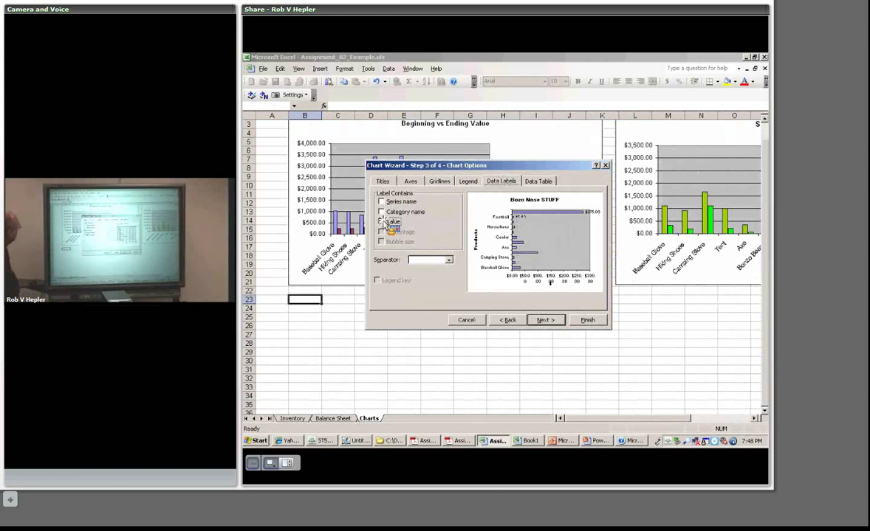
{"action": "key", "text": "ctrl+shift+Tab"}
{"action": "key", "text": "ctrl+shift+Tab"}
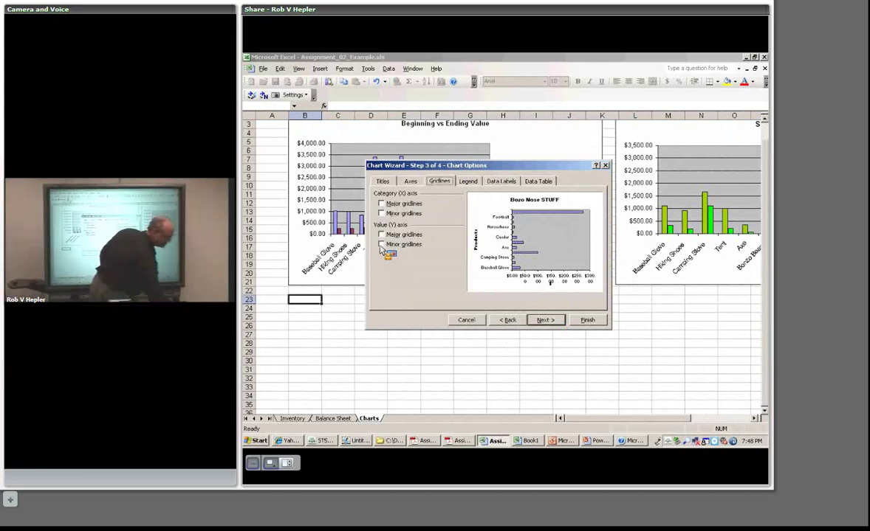
- Leave the data table off and place the finished chart as an object in the Charts sheet
{"action": "key", "text": "ctrl+Tab"}
{"action": "key", "text": "ctrl+Tab"}
{"action": "key", "text": "ctrl+Tab"}
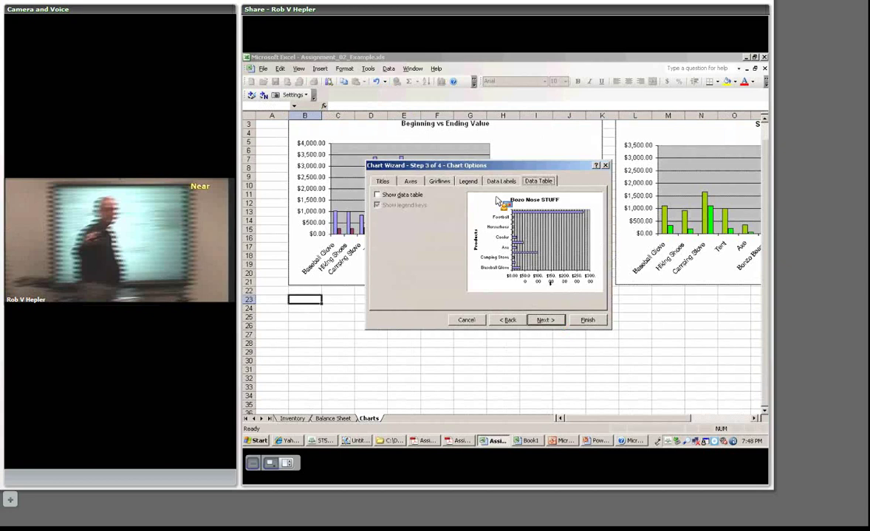
{"action": "left_click", "coordinate": [378, 195]}
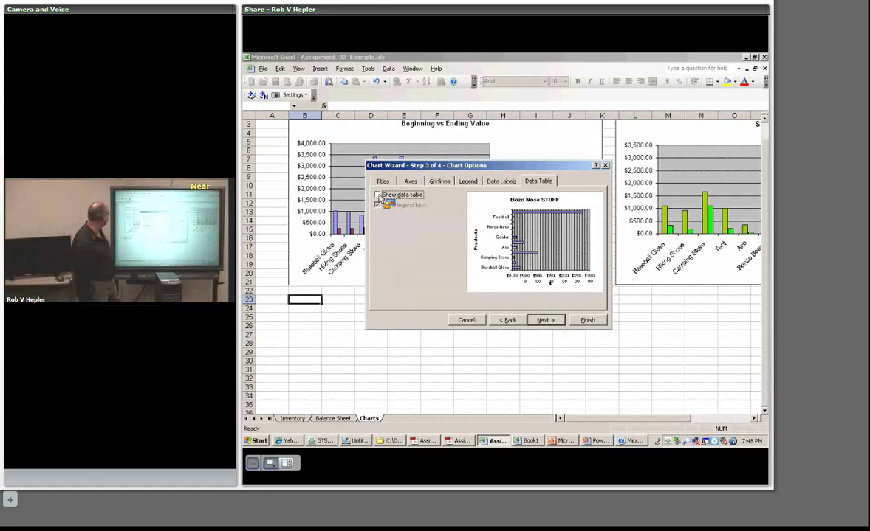
{"action": "left_click", "coordinate": [545, 320]}
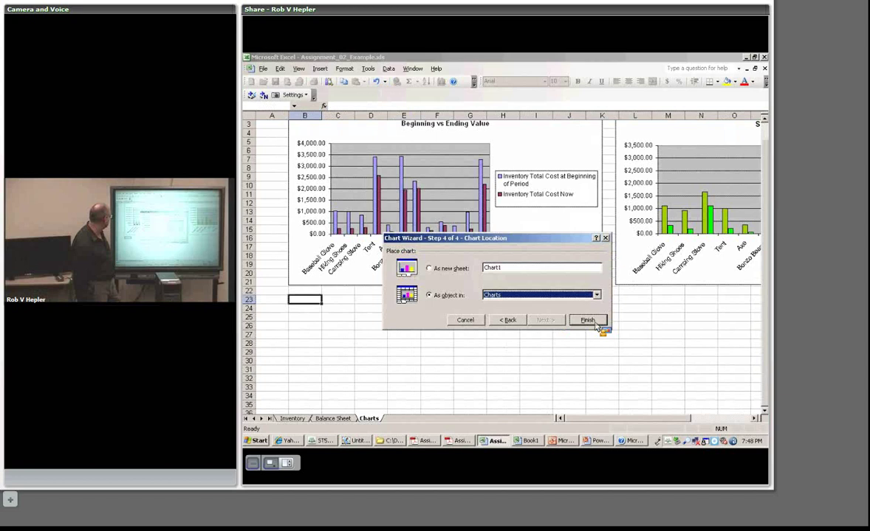
{"action": "left_click", "coordinate": [587, 320]}
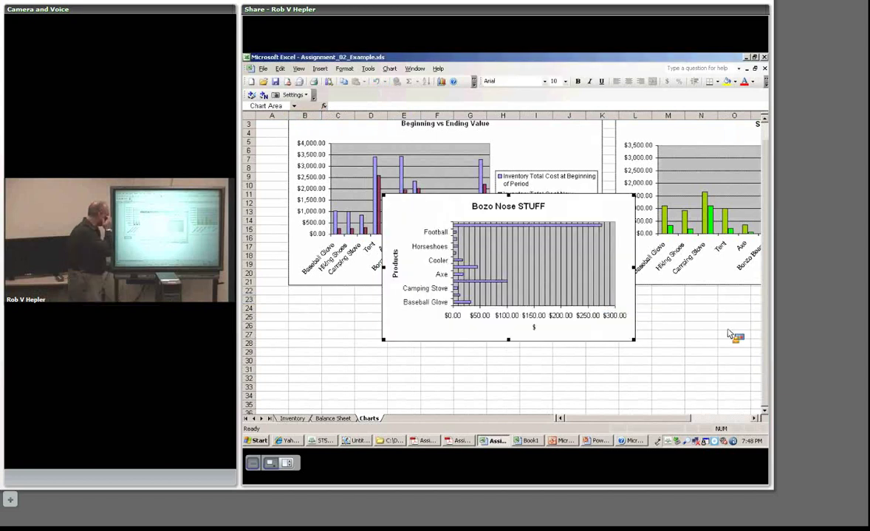
- Examine which formatting options are offered for the new chart's title, plot area, category axis and category axis title
{"action": "left_click", "coordinate": [509, 207]}
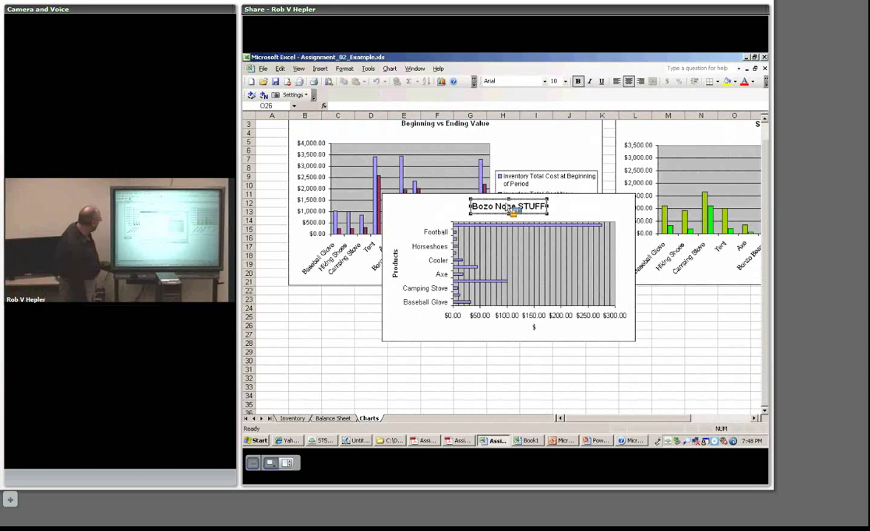
{"action": "left_click", "coordinate": [569, 247]}
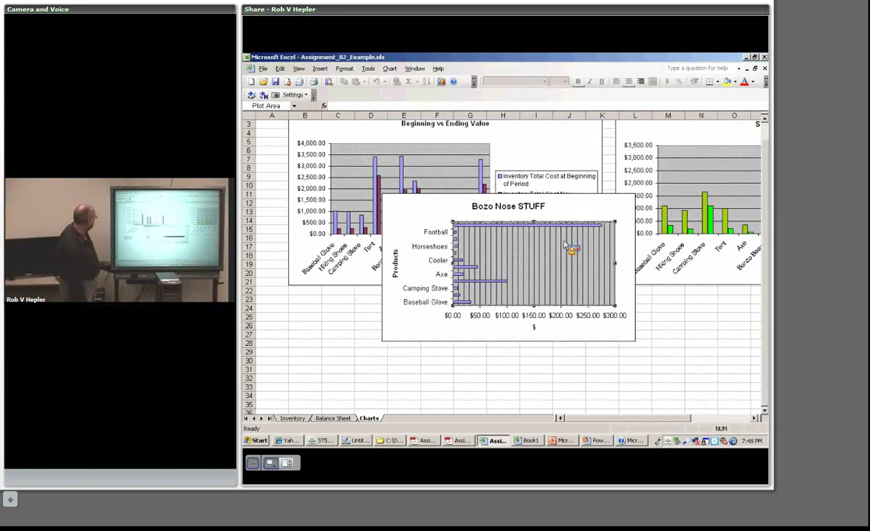
{"action": "right_click", "coordinate": [566, 245]}
{"action": "left_click", "coordinate": [501, 214]}
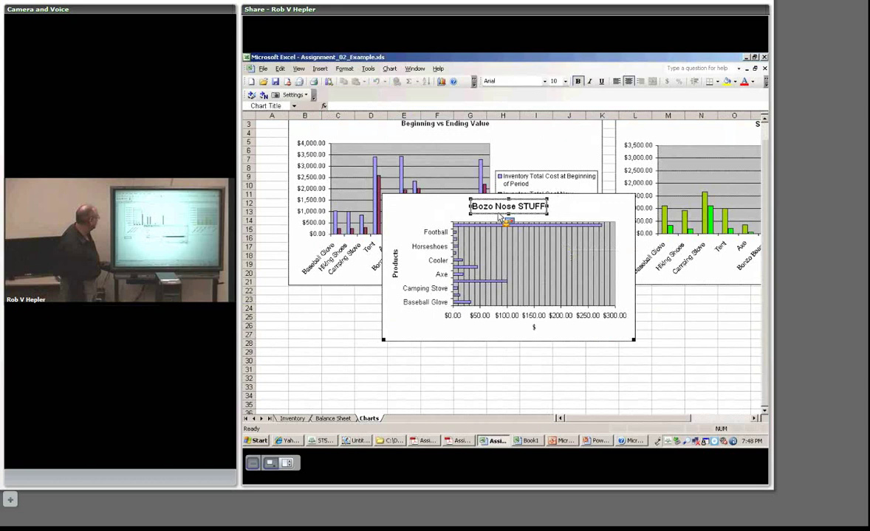
{"action": "right_click", "coordinate": [438, 233]}
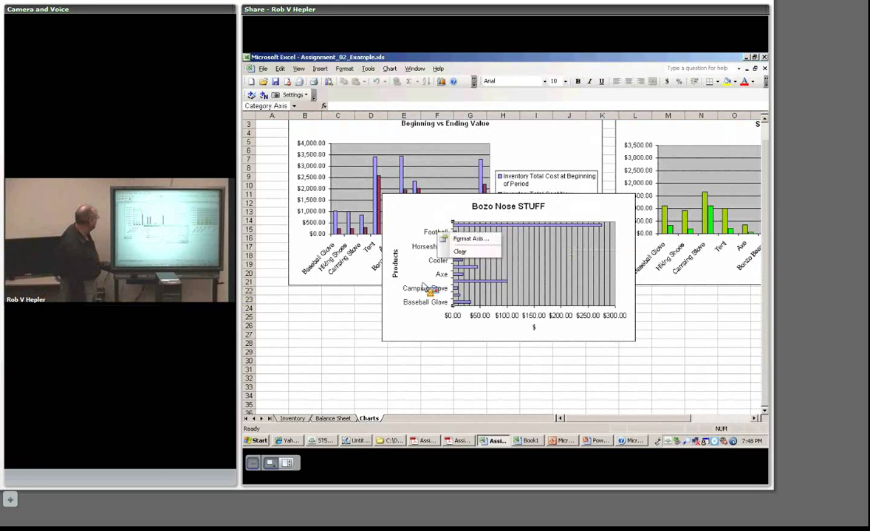
{"action": "right_click", "coordinate": [393, 271]}
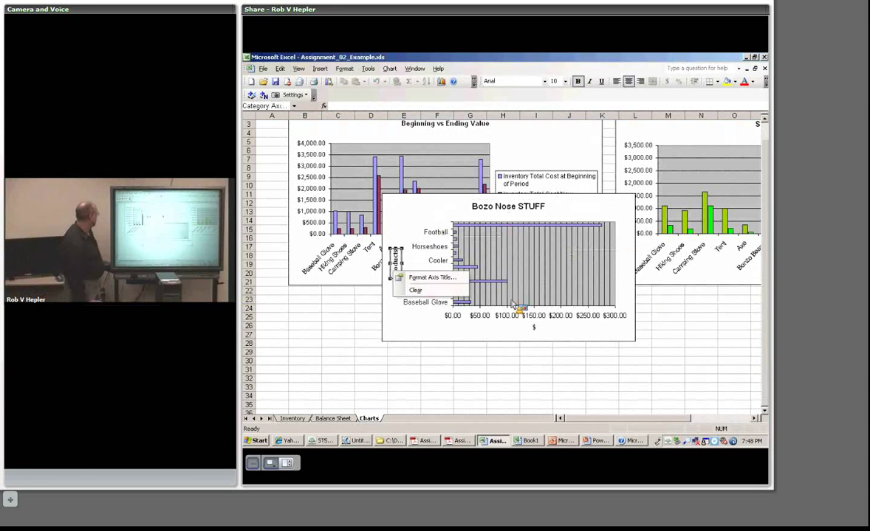
- Change the "Bozo Nose STUFF" chart to the Pie chart type
{"action": "right_click", "coordinate": [427, 209]}
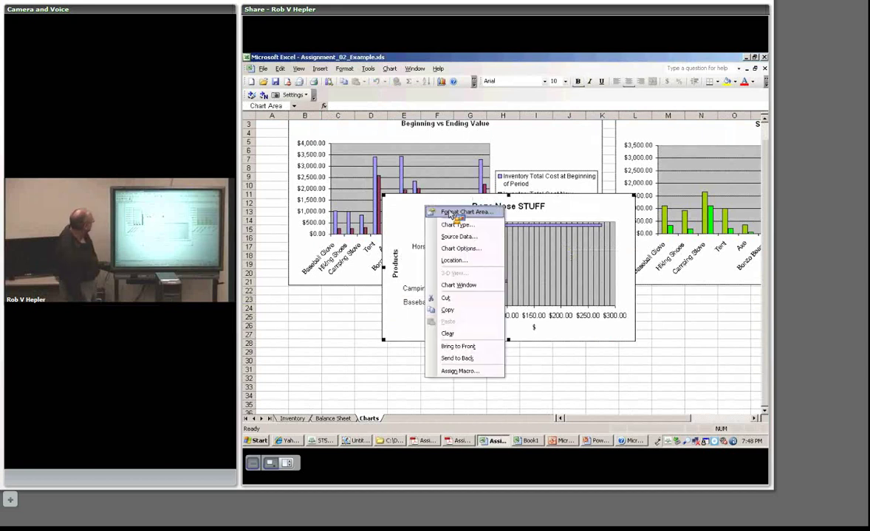
{"action": "left_click", "coordinate": [455, 225]}
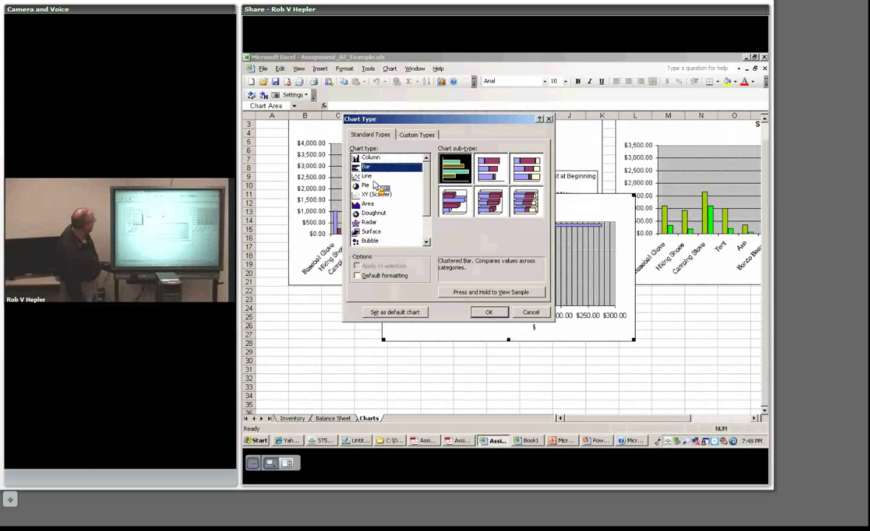
{"action": "double_click", "coordinate": [375, 185]}
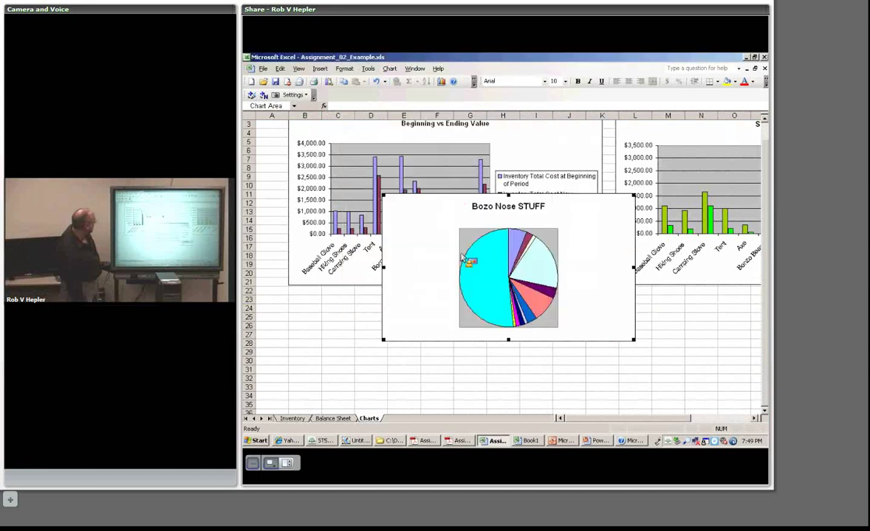
- Change the "Bozo Nose STUFF" chart to the XY (Scatter) chart type
{"action": "right_click", "coordinate": [433, 233]}
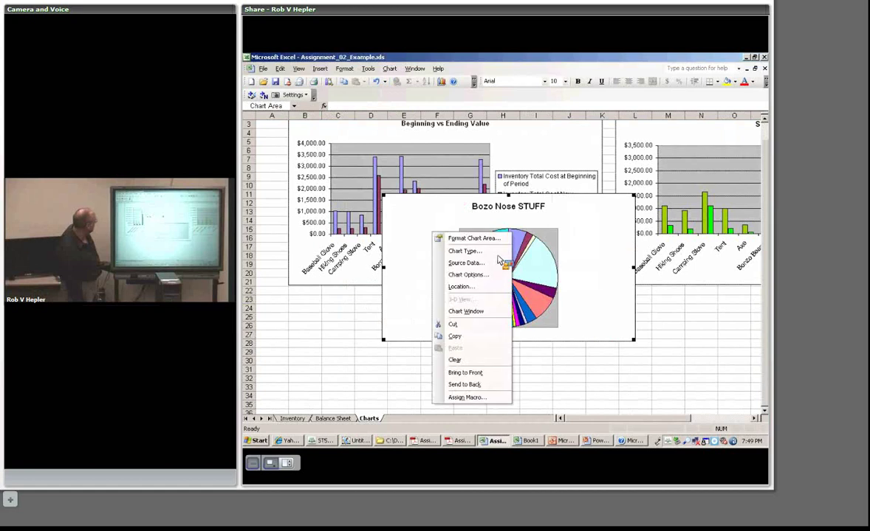
{"action": "left_click", "coordinate": [472, 251]}
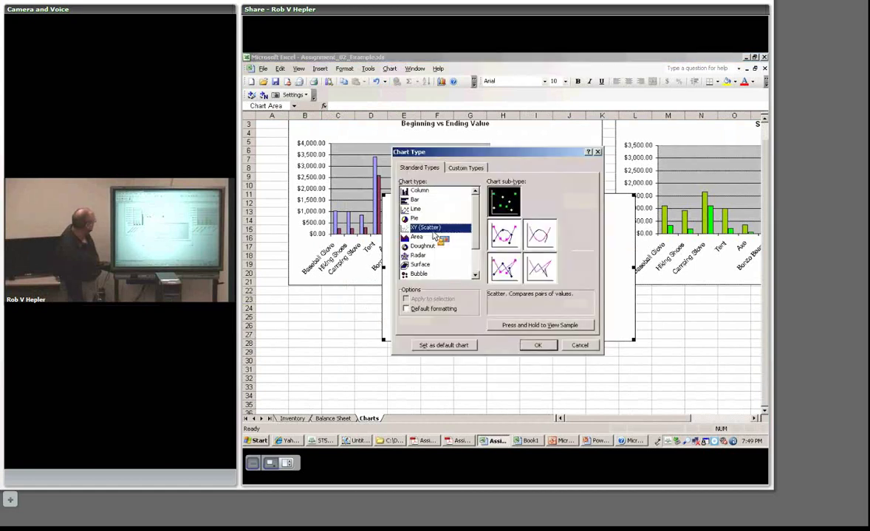
{"action": "key", "text": "Return"}
- Try the Radar chart type on the "Bozo Nose STUFF" chart, then change it back to Bar
{"action": "right_click", "coordinate": [478, 323]}
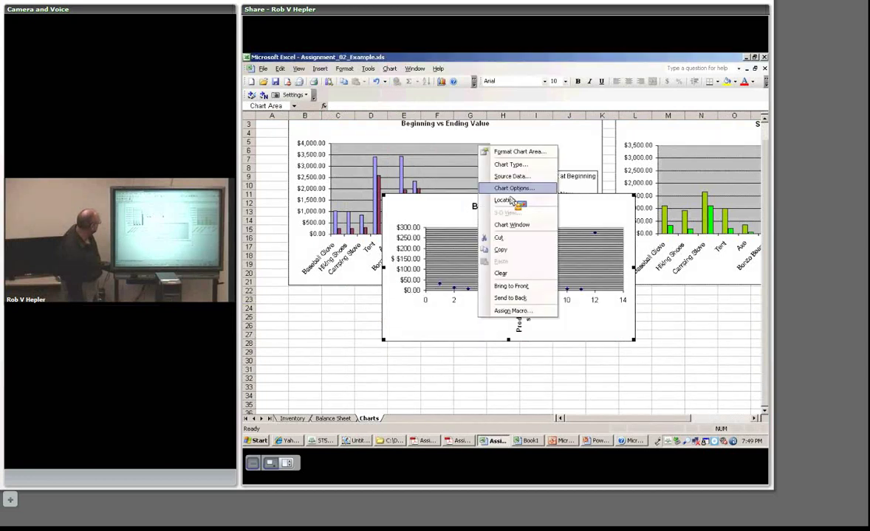
{"action": "left_click", "coordinate": [505, 165]}
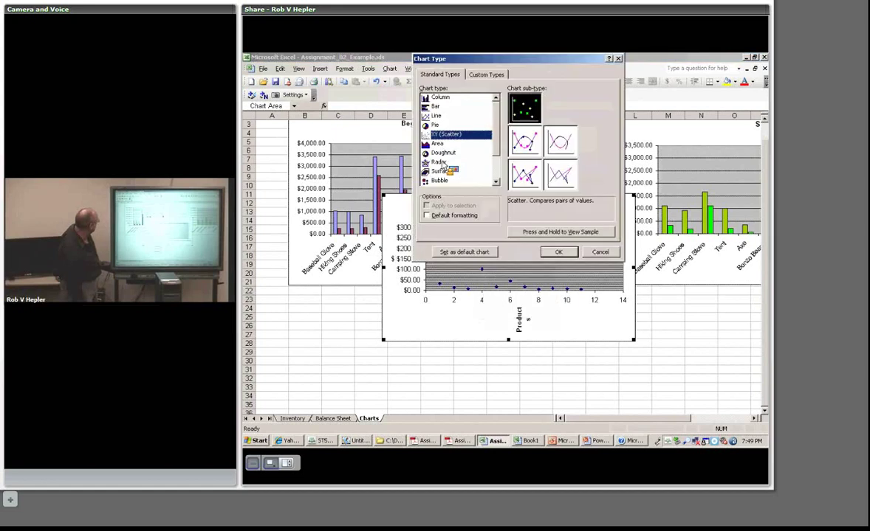
{"action": "double_click", "coordinate": [440, 162]}
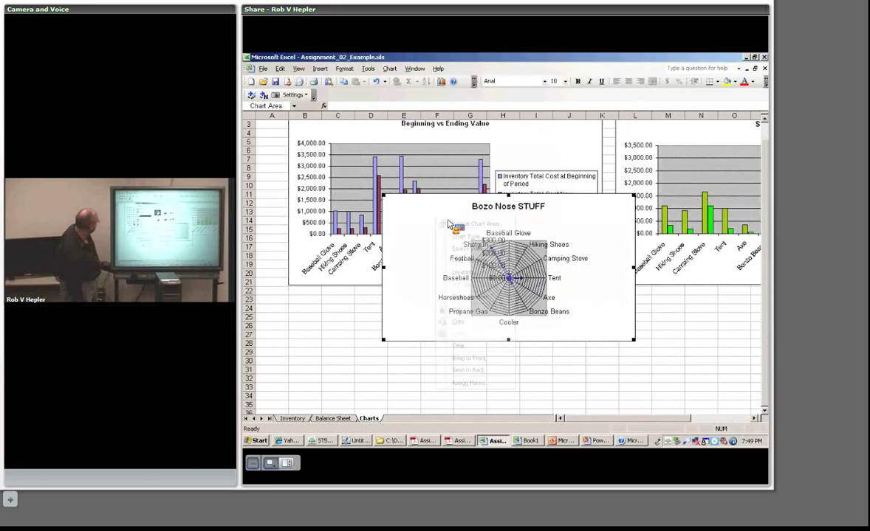
{"action": "left_click", "coordinate": [467, 236]}
{"action": "left_click", "coordinate": [502, 329]}
- Try the Column chart type on the "Bozo Nose STUFF" chart, then undo the change
{"action": "right_click", "coordinate": [415, 211]}
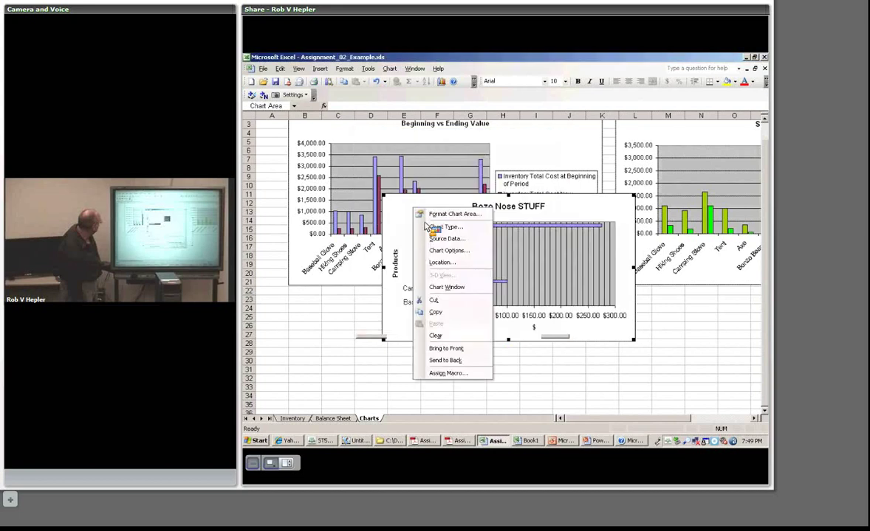
{"action": "left_click", "coordinate": [428, 227]}
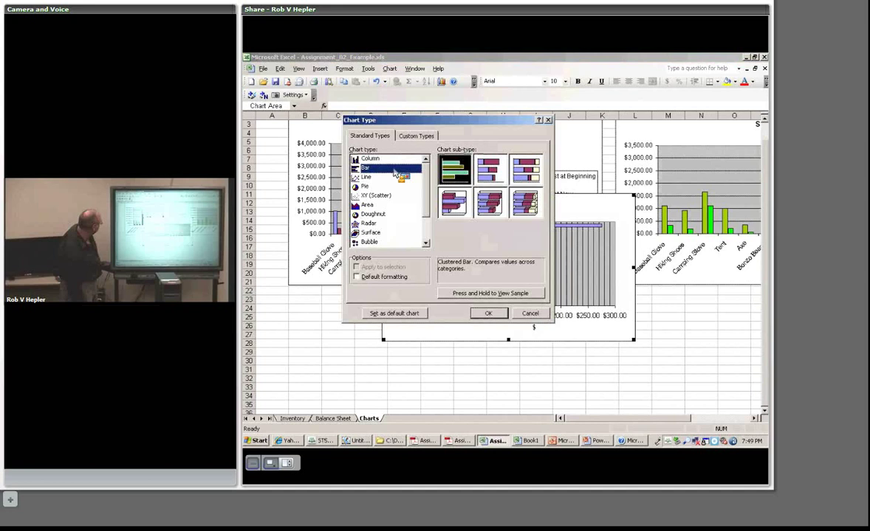
{"action": "key", "text": "Up"}
{"action": "key", "text": "Return"}
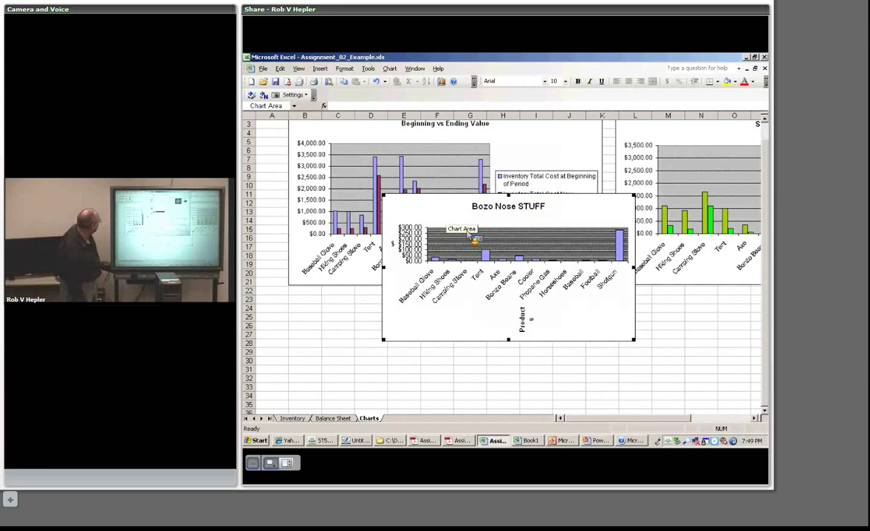
{"action": "key", "text": "ctrl+z"}
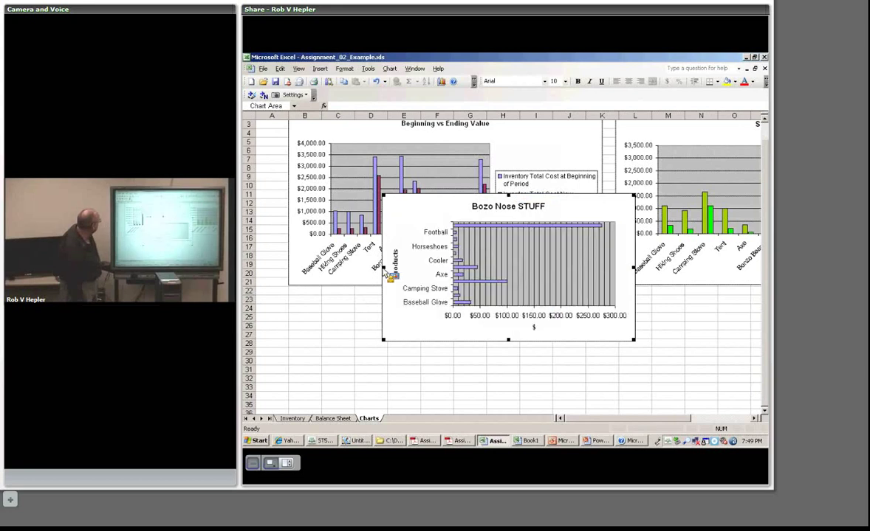
- Enlarge the "Bozo Nose STUFF" chart leftward into column B and down to row 33, and move its title toward the chart's upper-right corner
{"action": "left_click_drag", "start_coordinate": [384, 272], "coordinate": [314, 272]}
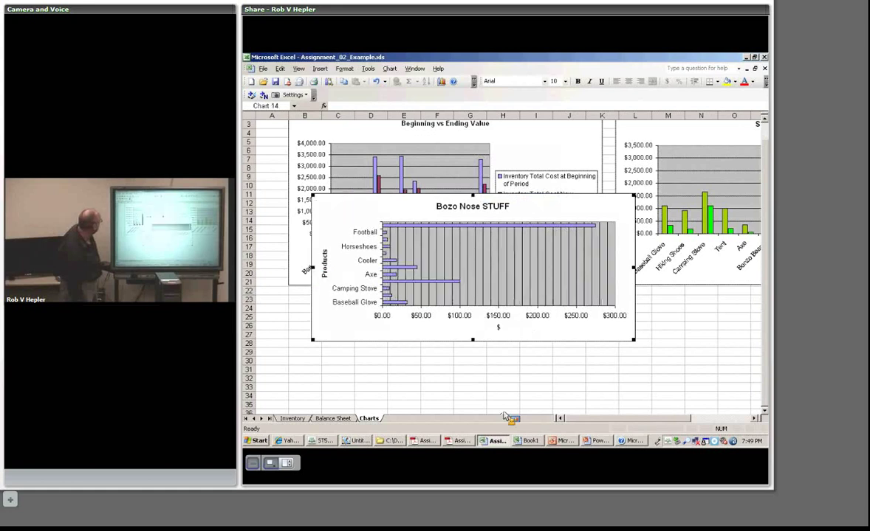
{"action": "left_click_drag", "start_coordinate": [505, 415], "coordinate": [580, 412]}
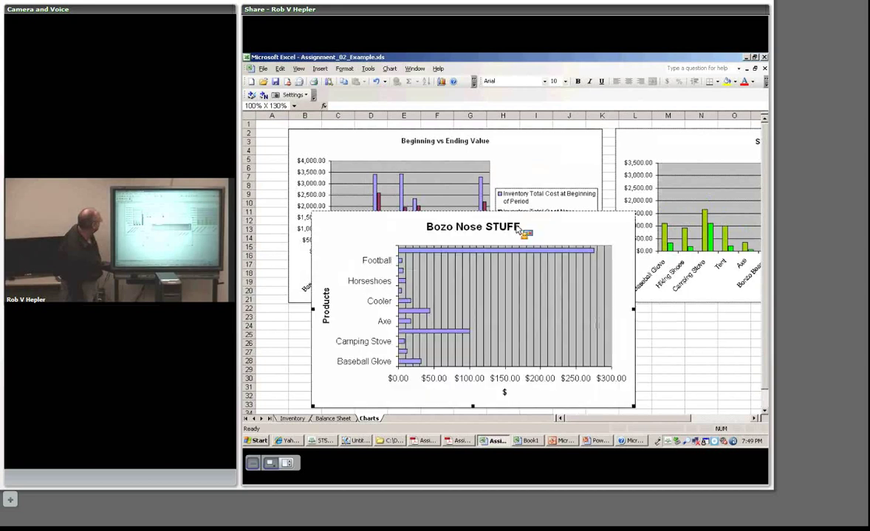
{"action": "left_click_drag", "start_coordinate": [518, 231], "coordinate": [558, 260]}
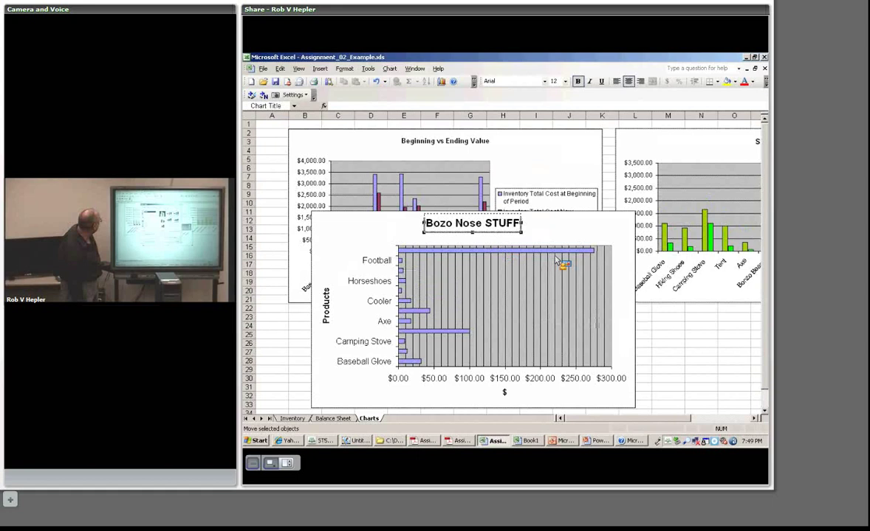
{"action": "left_click", "coordinate": [527, 225]}
{"action": "left_click", "coordinate": [522, 220]}
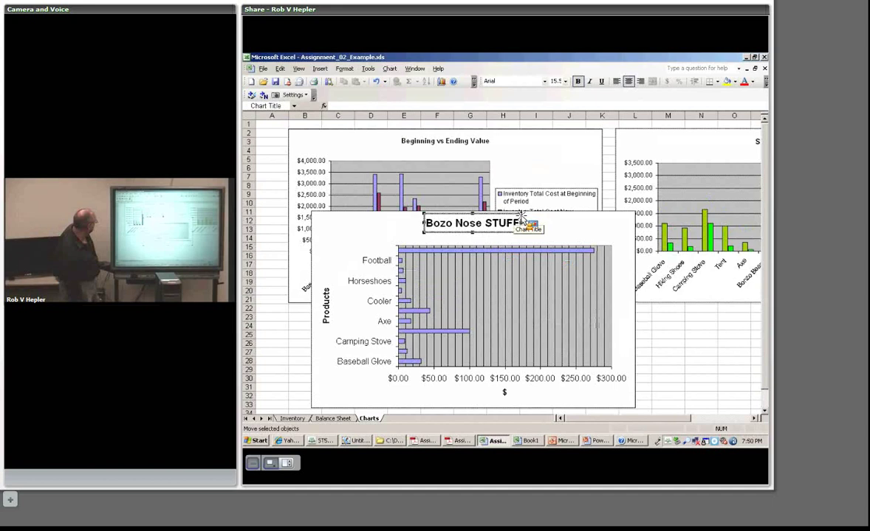
{"action": "left_click_drag", "start_coordinate": [521, 220], "coordinate": [601, 228]}
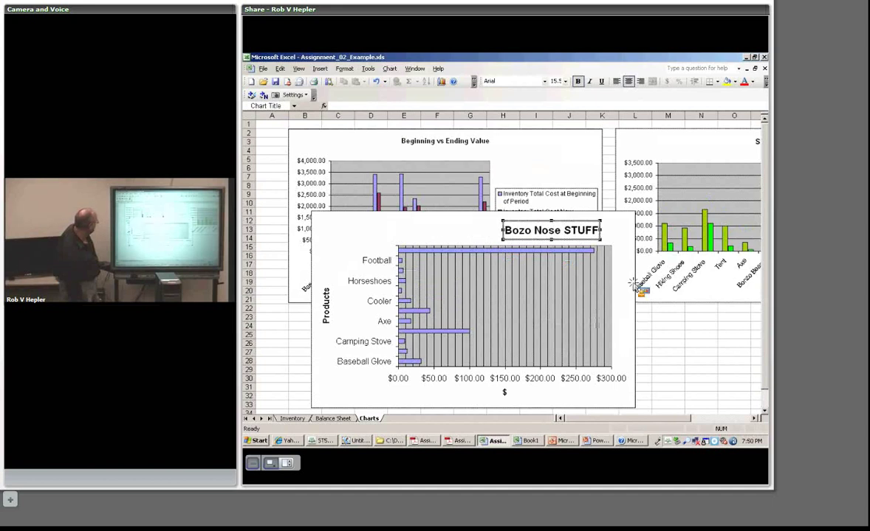
- Move the "Bozo Nose STUFF" chart below the other charts, starting at row 28, and stretch its lower edge down to row 58
{"action": "left_click", "coordinate": [710, 367]}
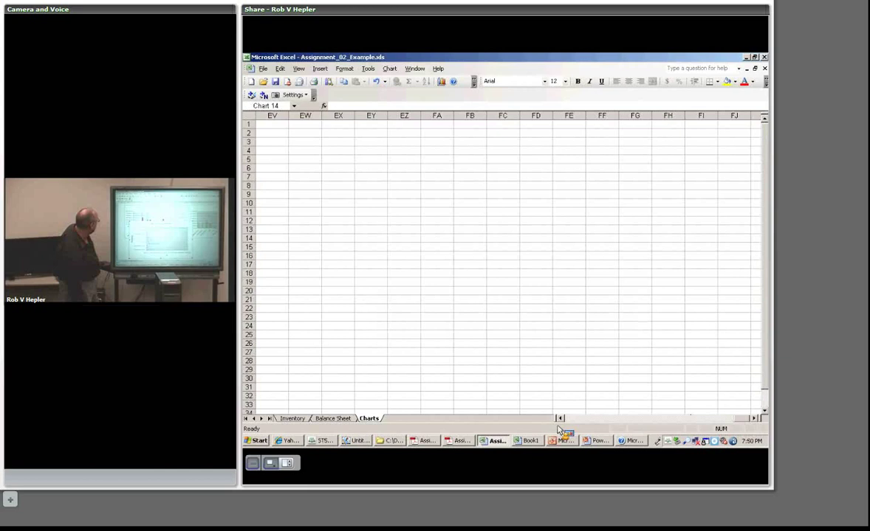
{"action": "left_click", "coordinate": [564, 419]}
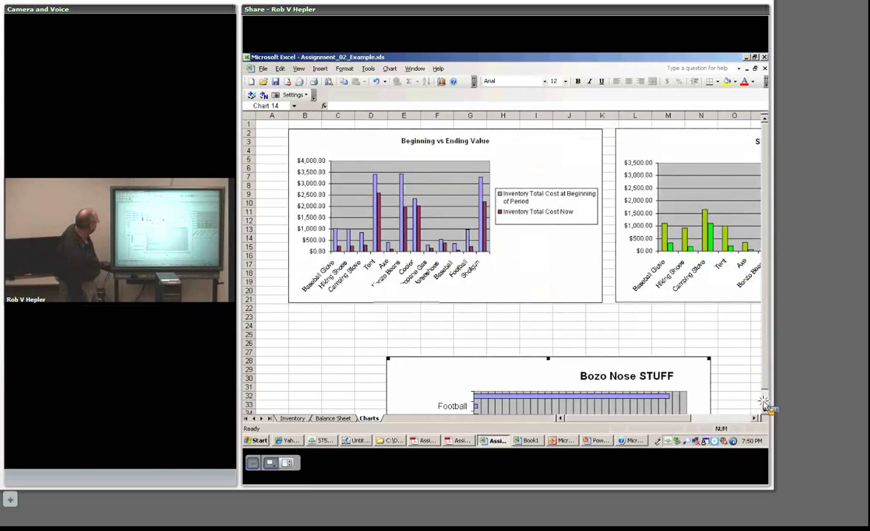
{"action": "scroll", "coordinate": [448, 174], "scroll_direction": "down", "scroll_amount": 9}
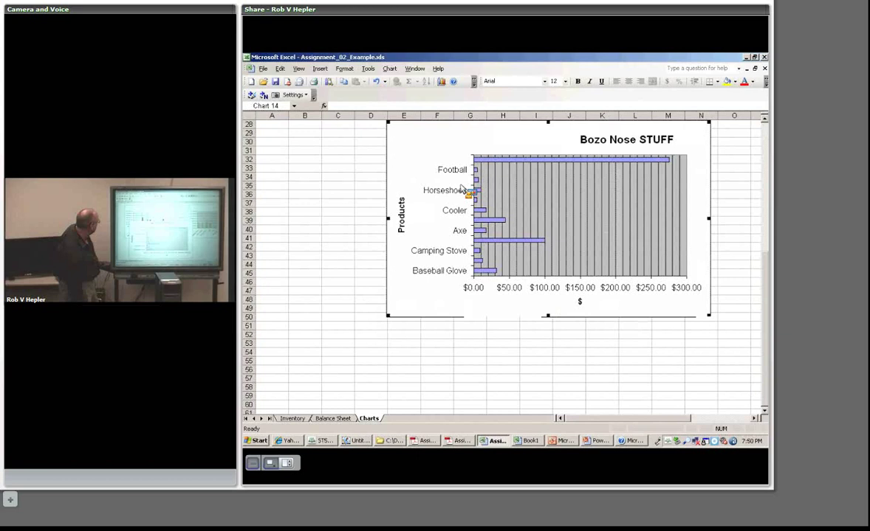
{"action": "left_click_drag", "start_coordinate": [548, 316], "coordinate": [568, 391]}
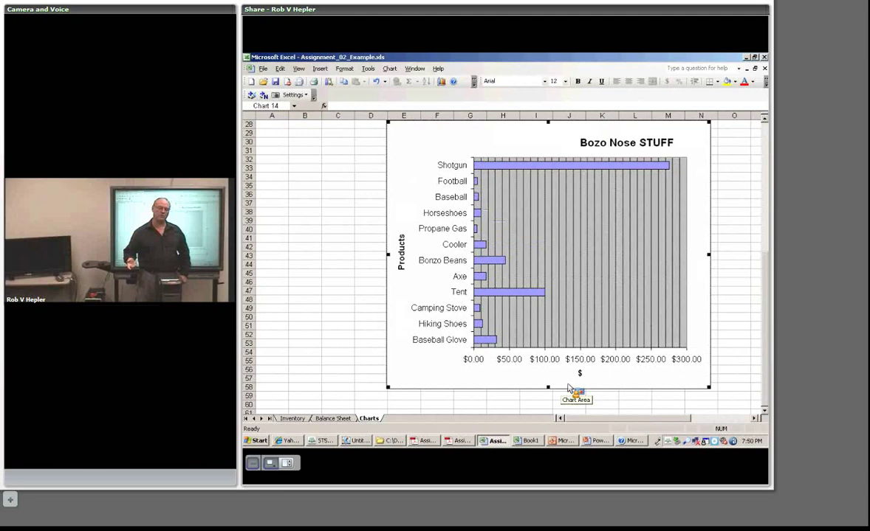
- Switch to Assignment_02.pdf in Adobe Reader and review the Inventory & Sales column requirements
{"action": "key", "text": "alt+Tab"}
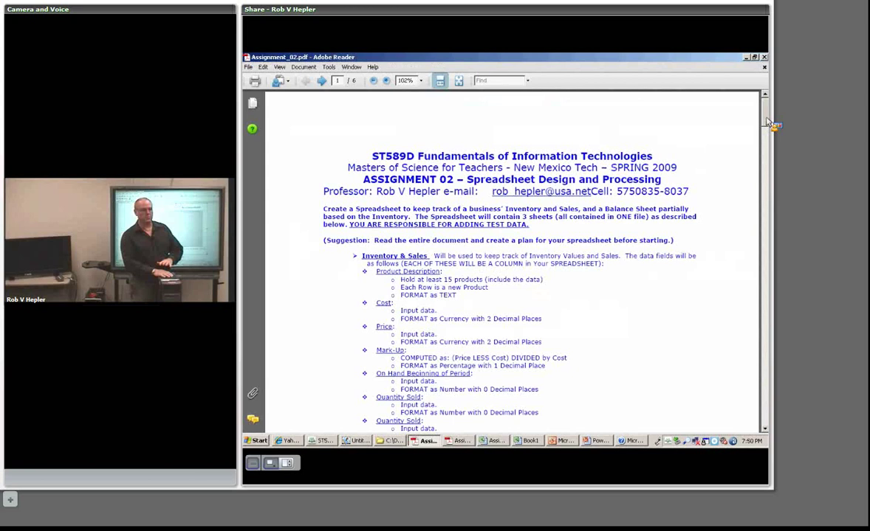
{"action": "scroll", "coordinate": [768, 123], "scroll_direction": "down", "scroll_amount": 3}
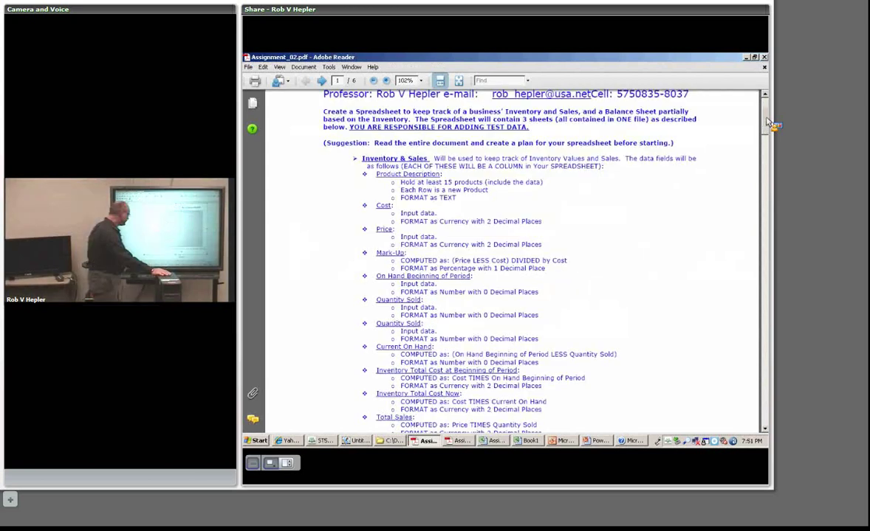